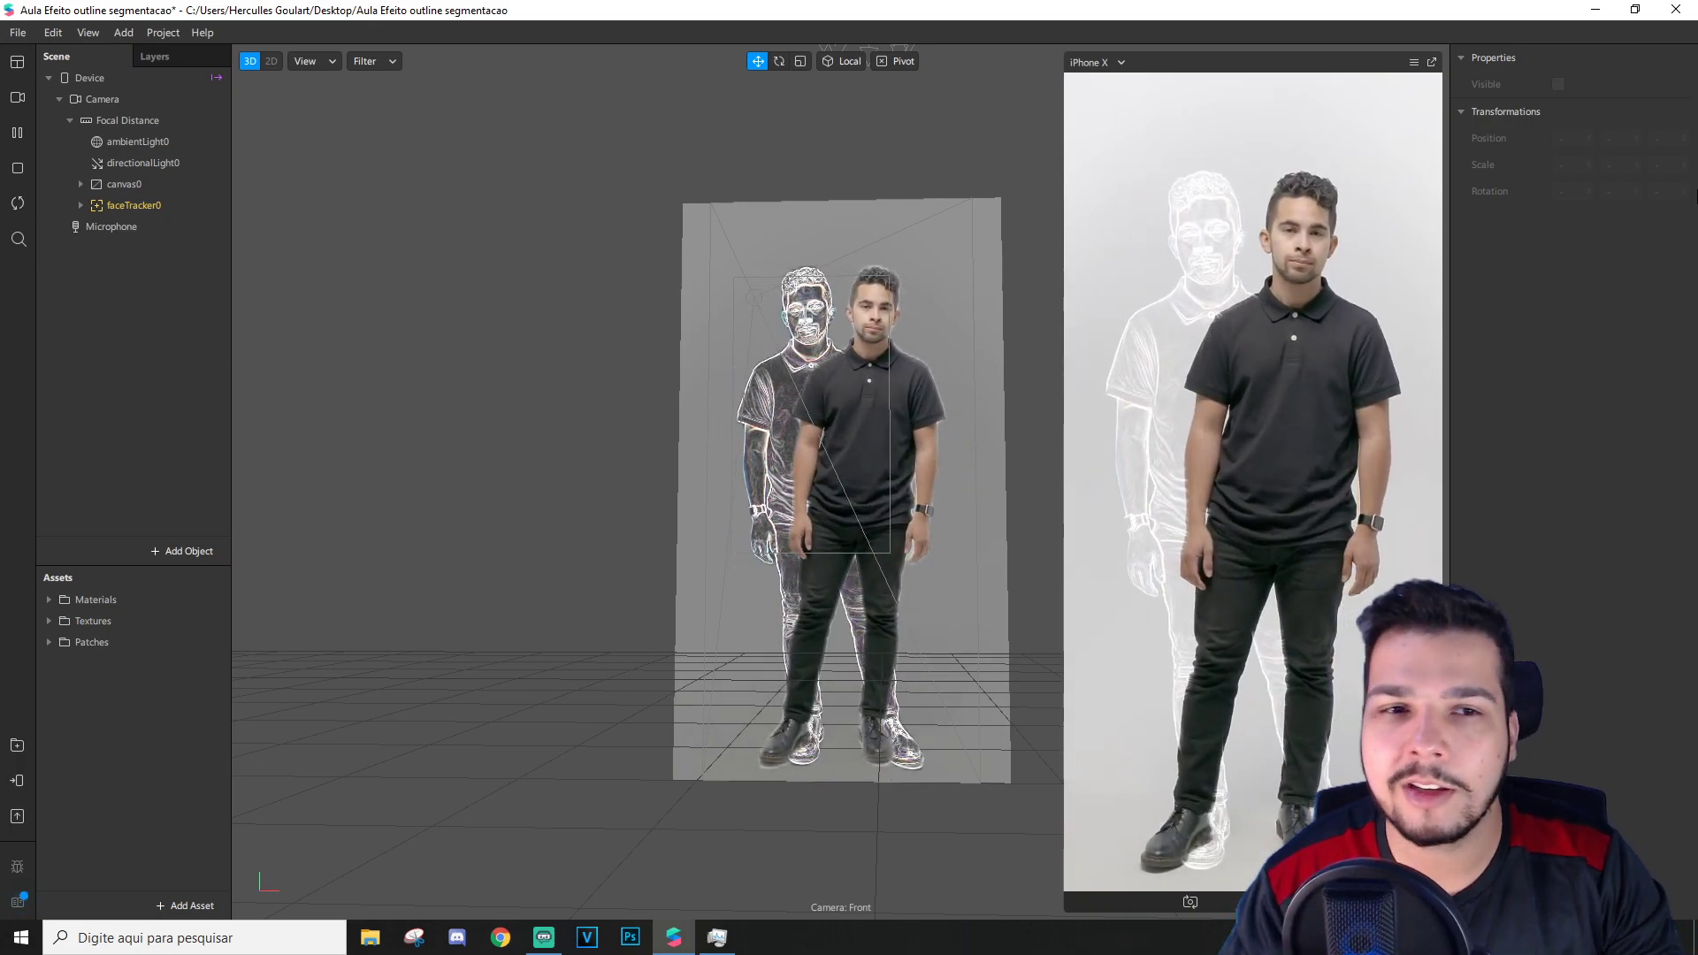
Step: Discard the open project's changes and create a new blank project in a maximized window
{"action": "left_click", "coordinate": [1675, 9]}
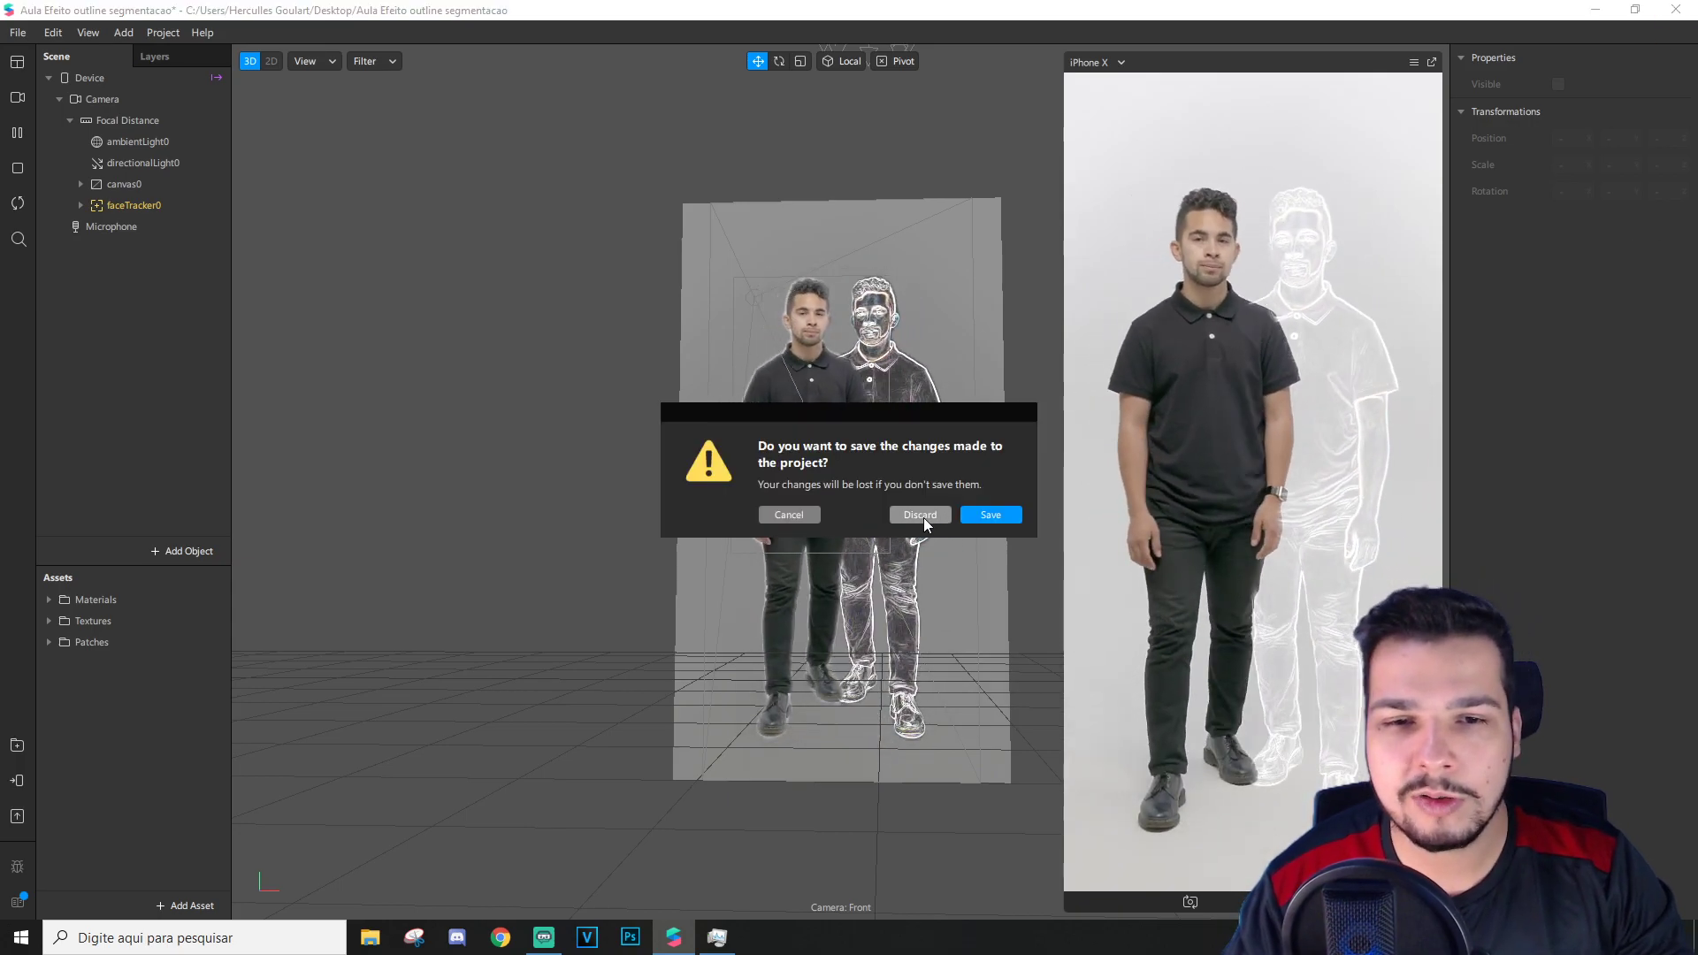
{"action": "left_click", "coordinate": [923, 517]}
{"action": "left_click_drag", "start_coordinate": [824, 144], "coordinate": [843, 142]}
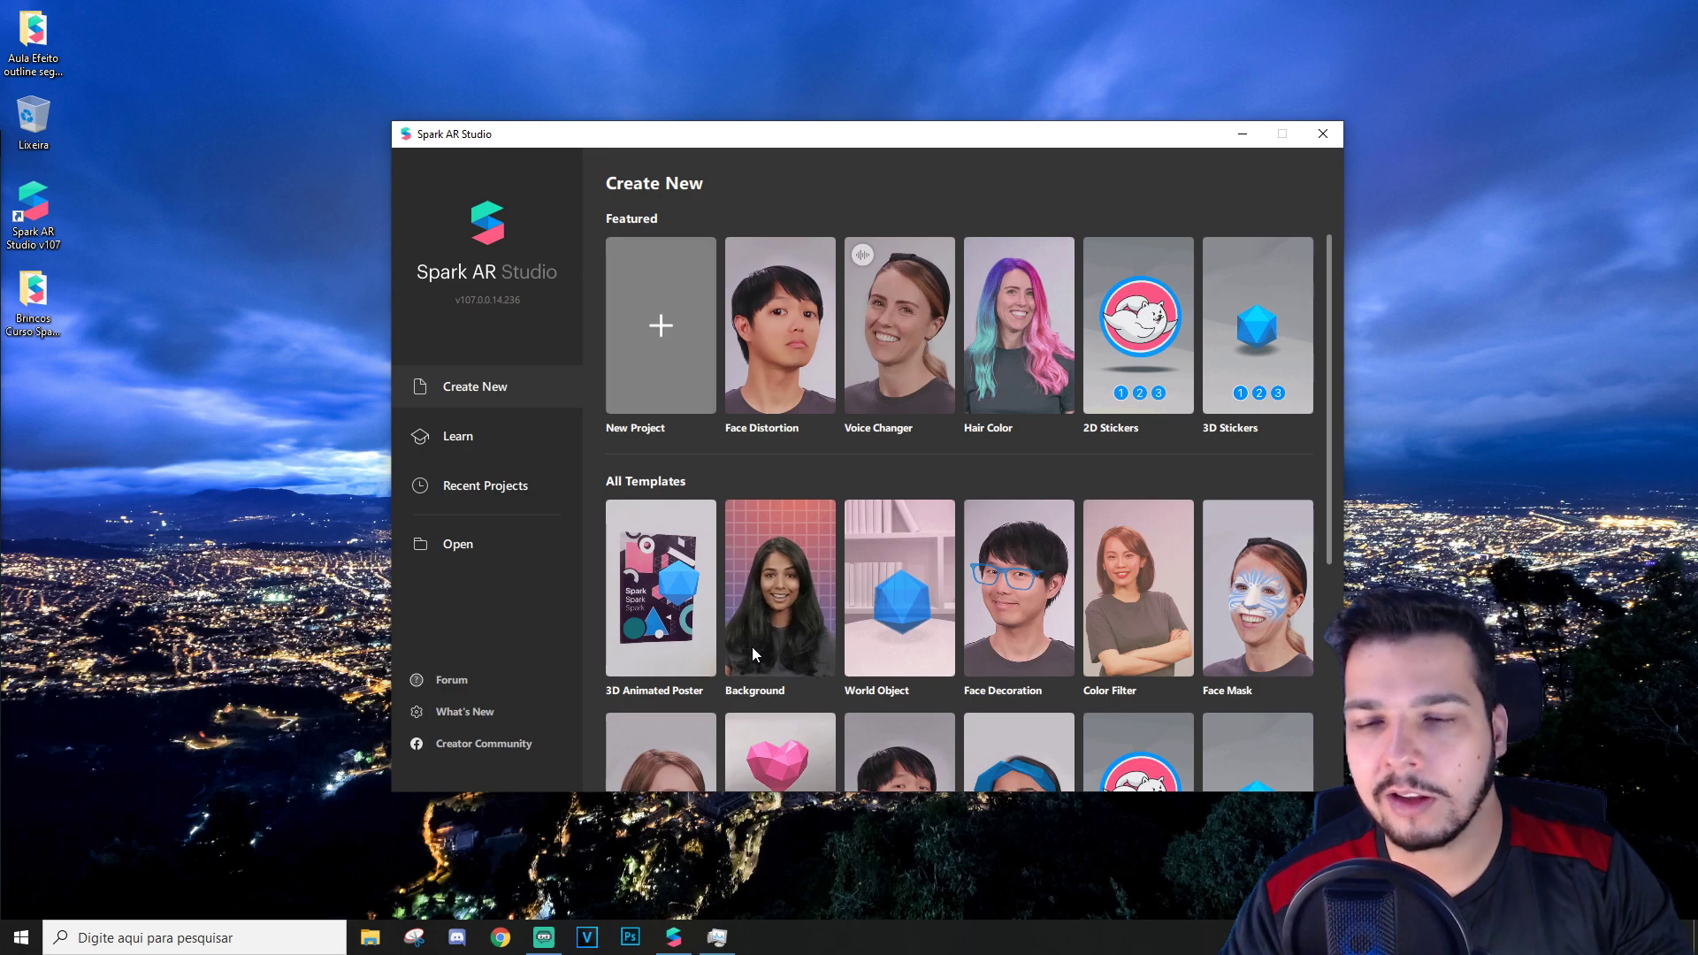
{"action": "left_click", "coordinate": [656, 308]}
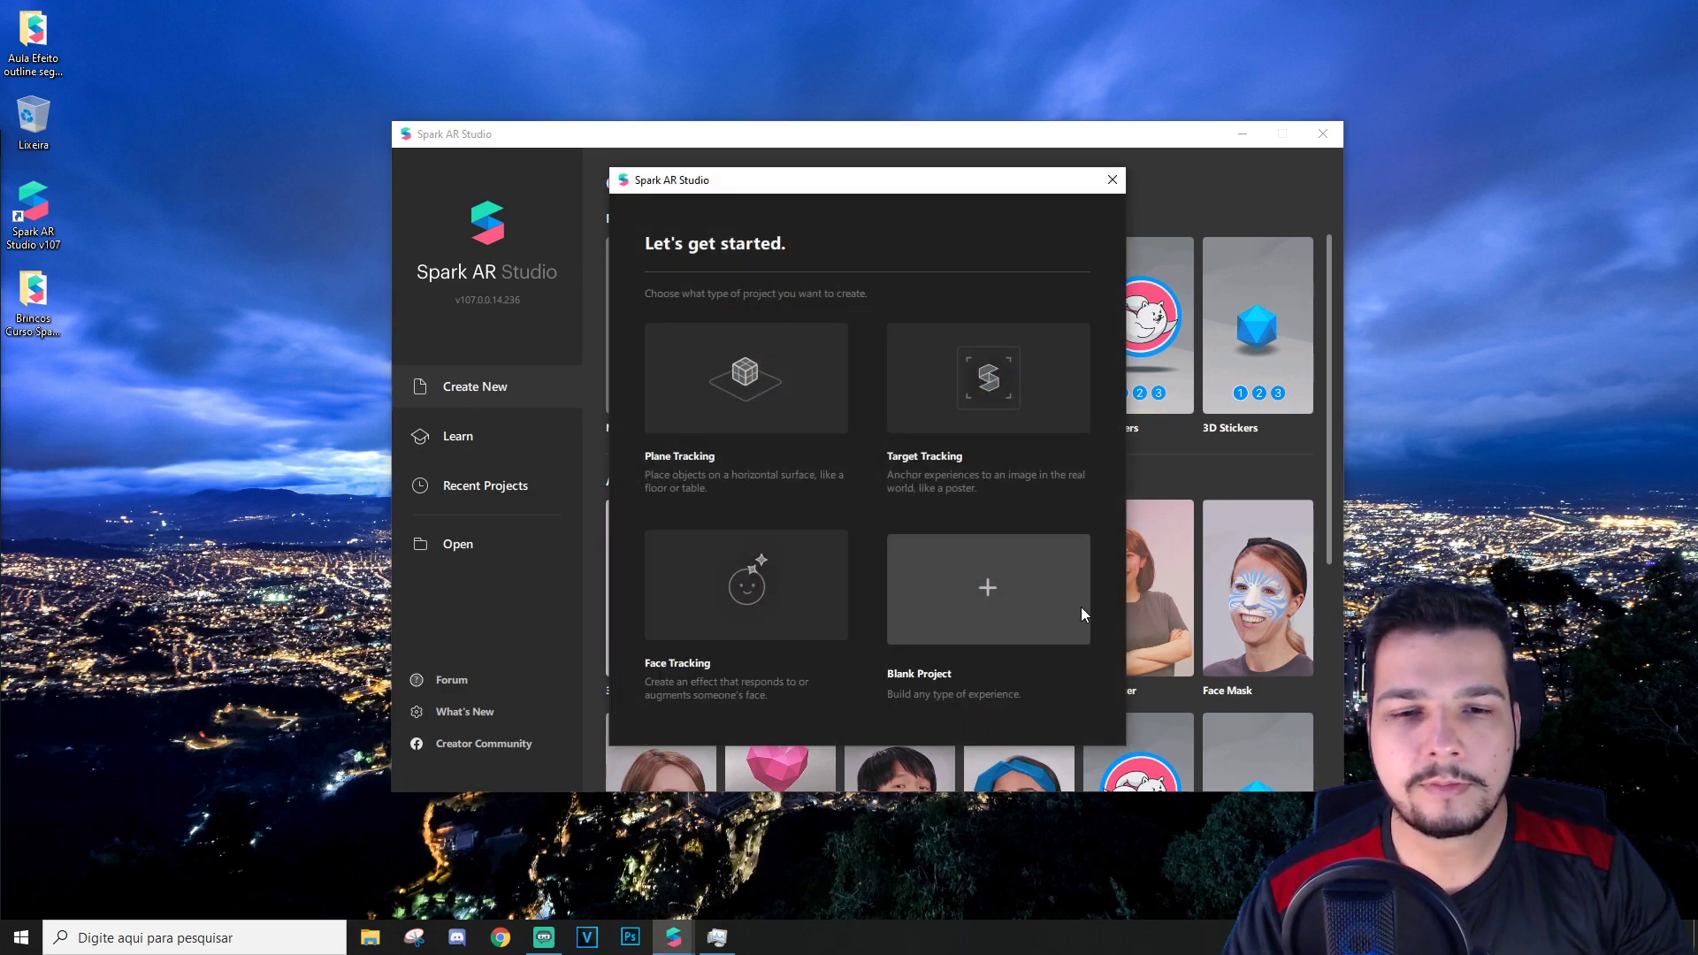
{"action": "left_click", "coordinate": [989, 601]}
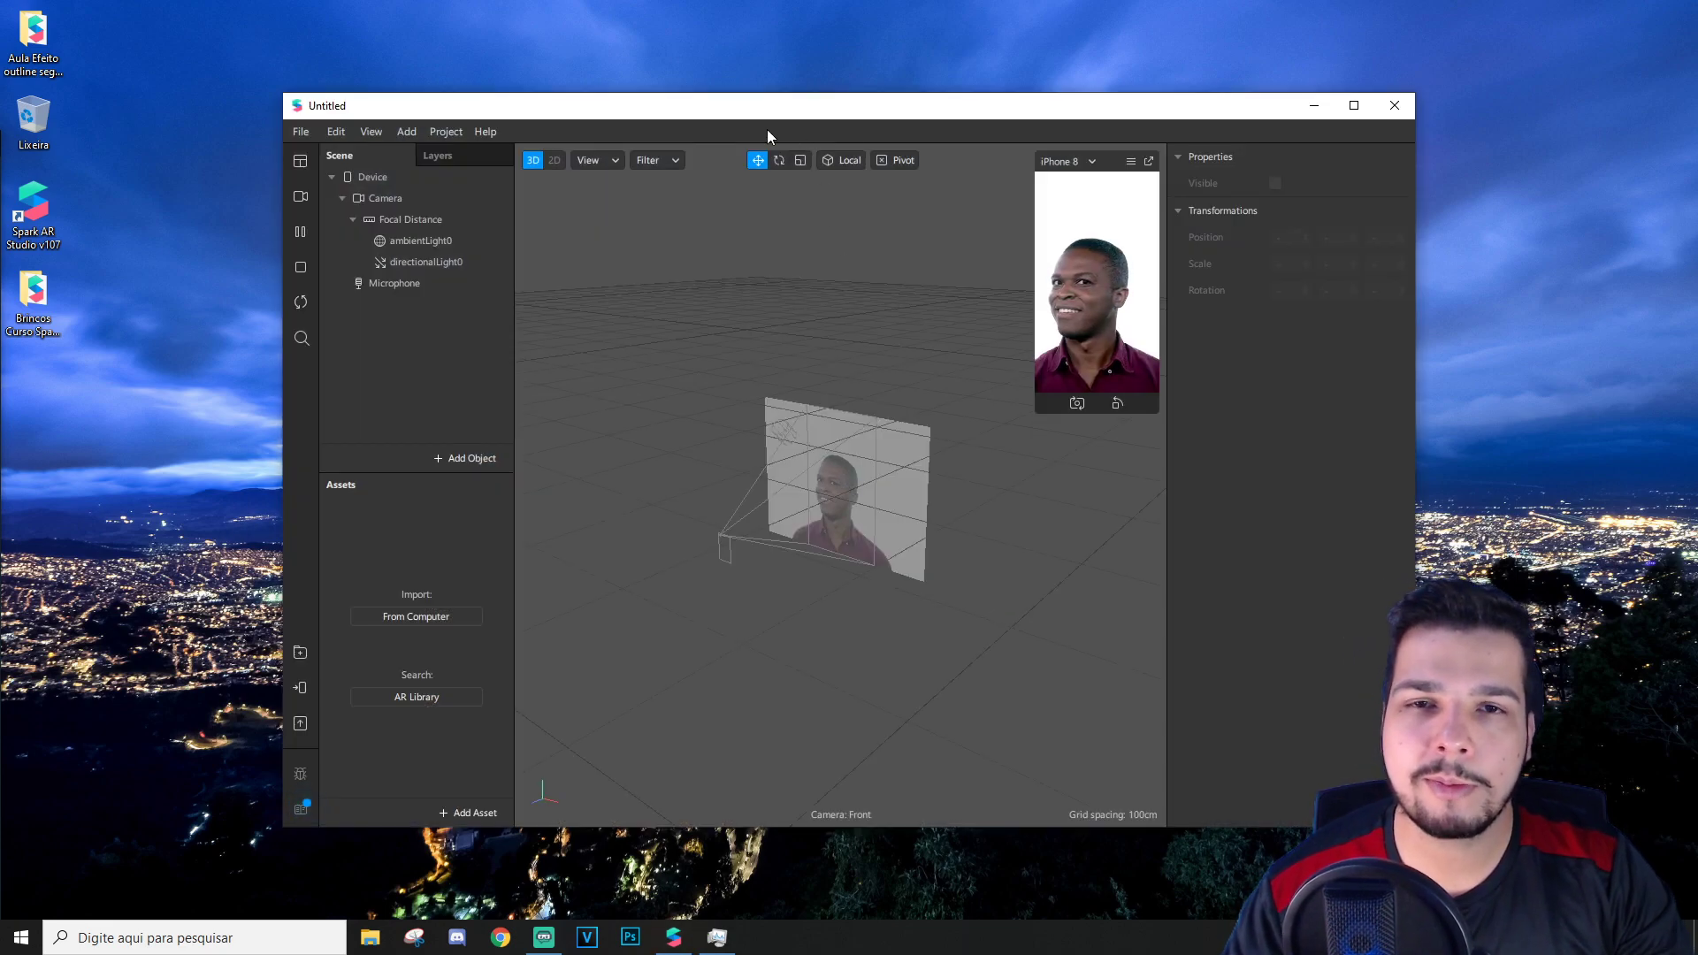
{"action": "double_click", "coordinate": [775, 106]}
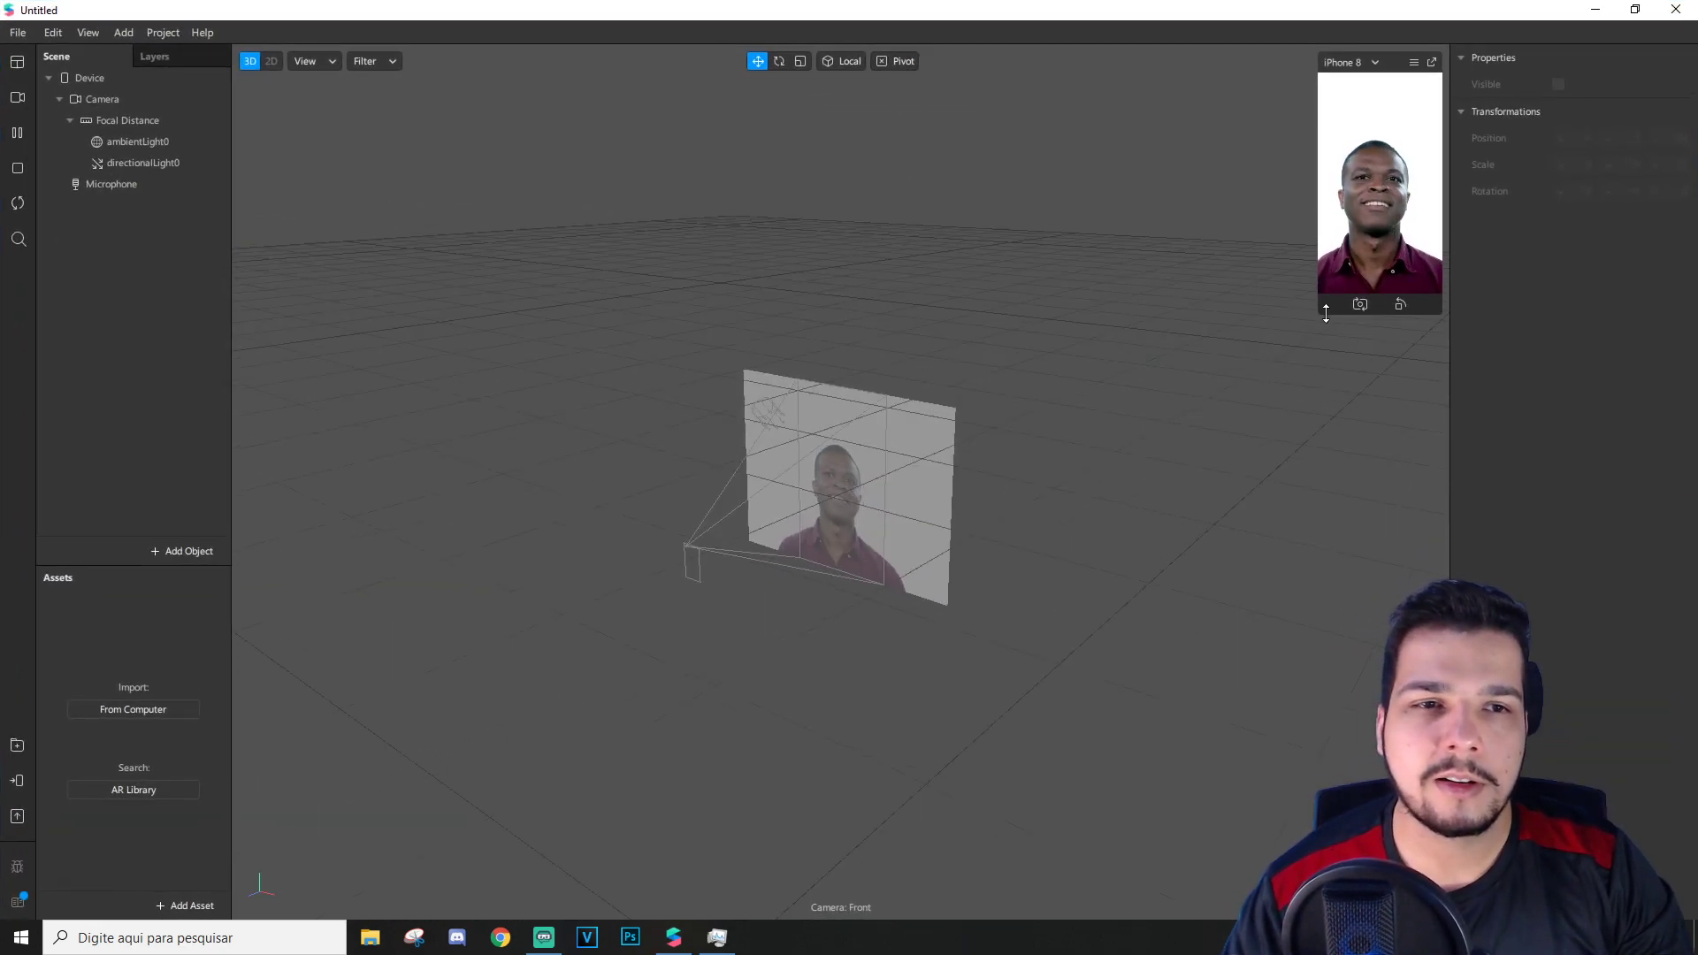
Step: Enlarge the simulator preview and switch its video to the custom full-body clip of the standing man
{"action": "left_click_drag", "start_coordinate": [1320, 314], "coordinate": [1005, 518]}
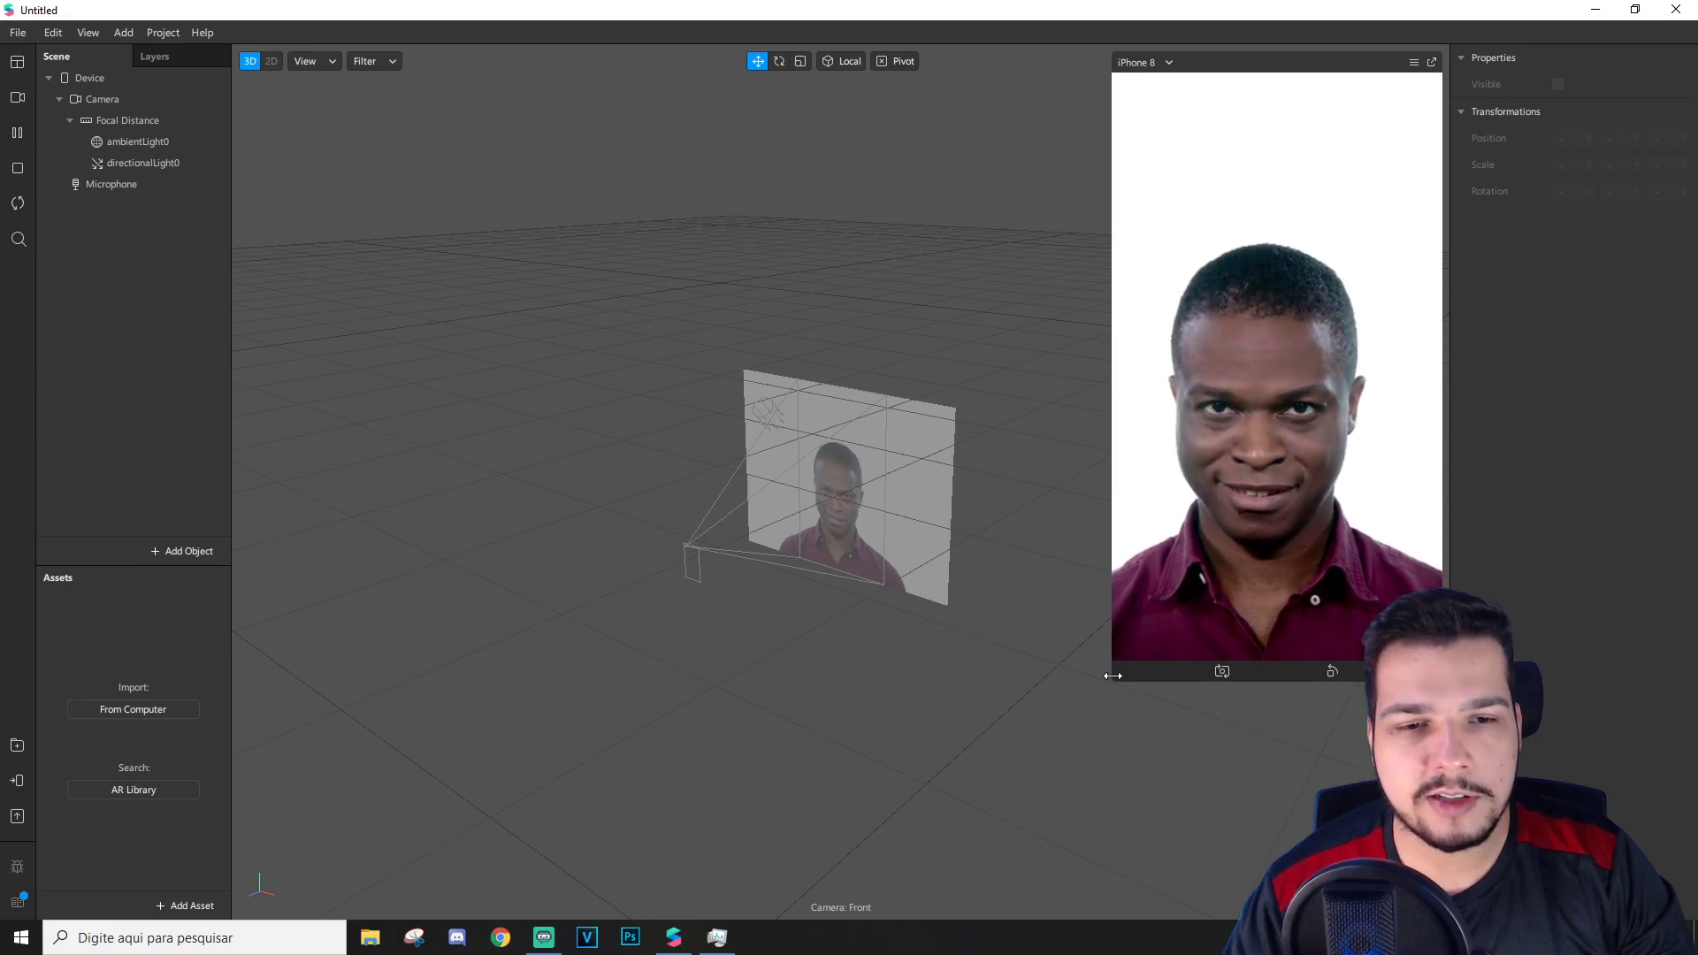
{"action": "left_click_drag", "start_coordinate": [1113, 677], "coordinate": [1042, 678]}
{"action": "left_click", "coordinate": [17, 97]}
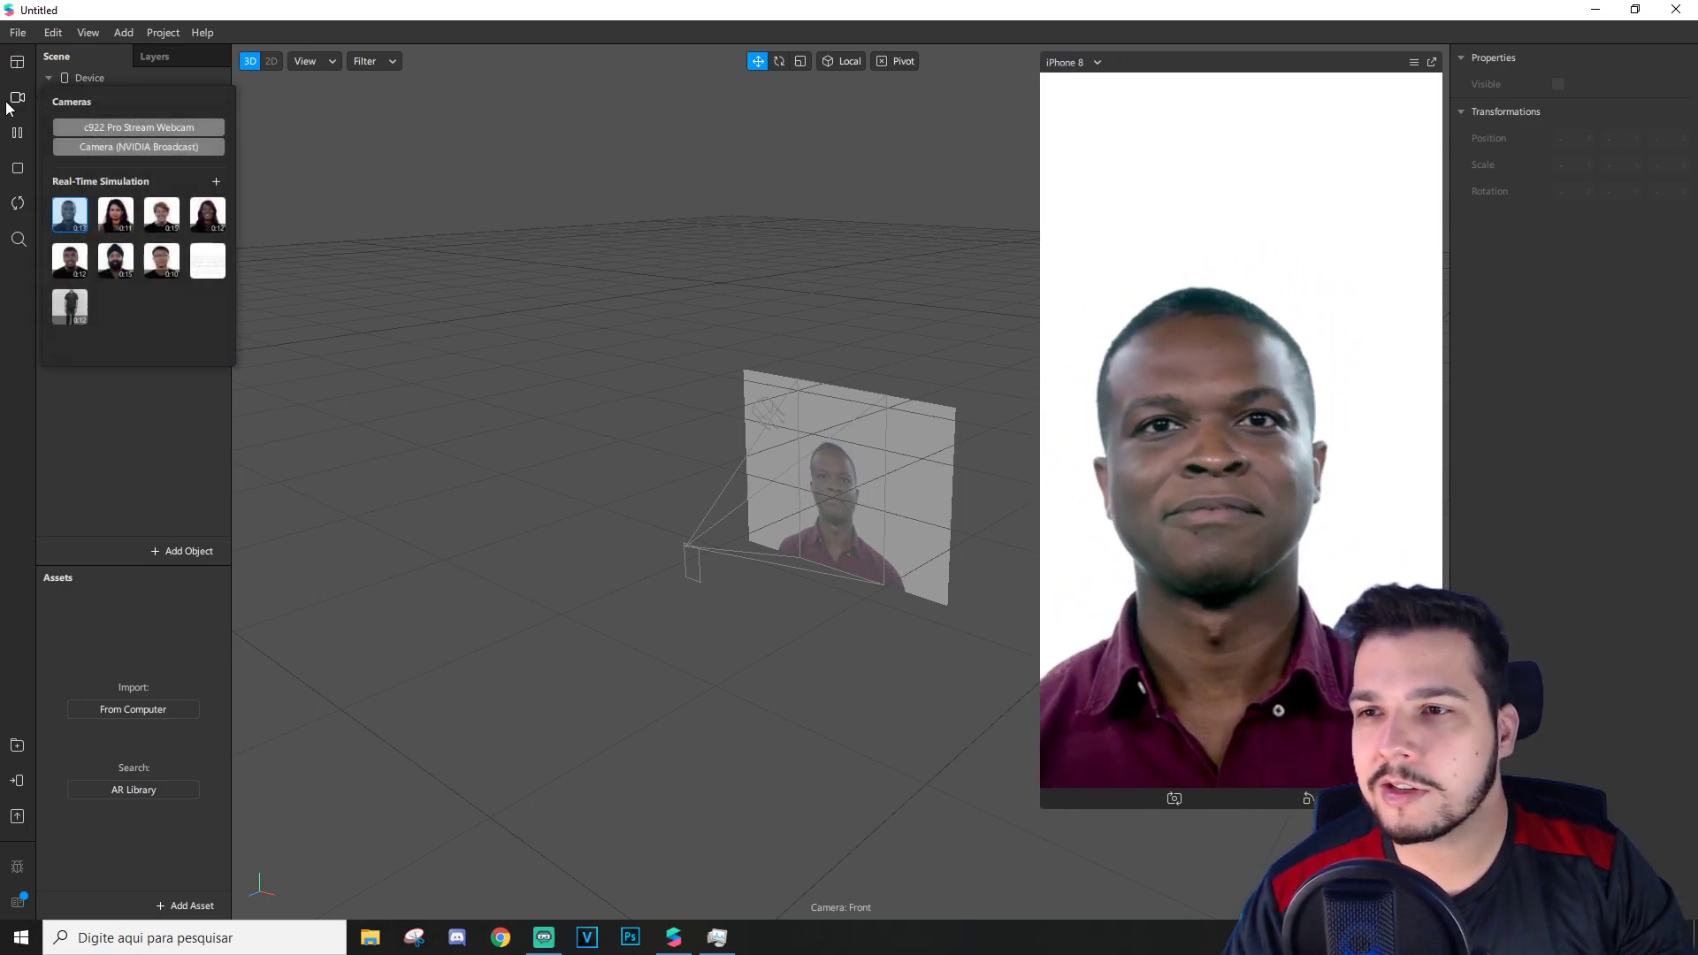
{"action": "left_click", "coordinate": [58, 310]}
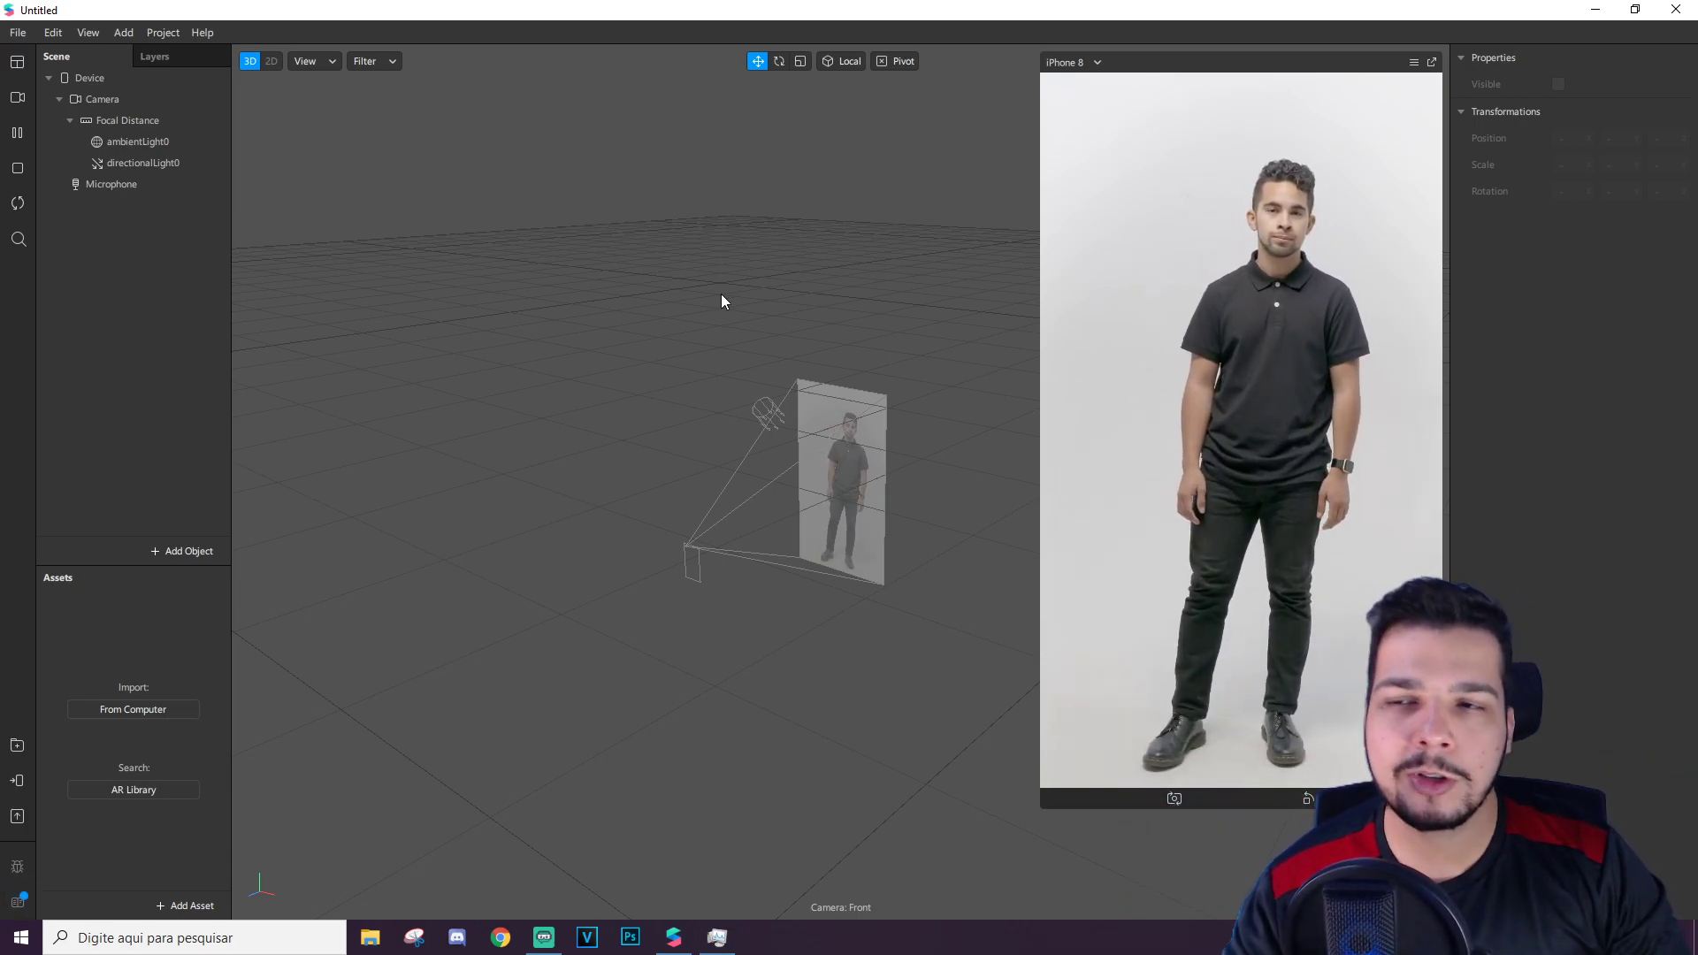
Step: Add a texture extraction and a Person segmentation mask to the Camera
{"action": "scroll", "coordinate": [835, 471], "scroll_direction": "up", "scroll_amount": 5}
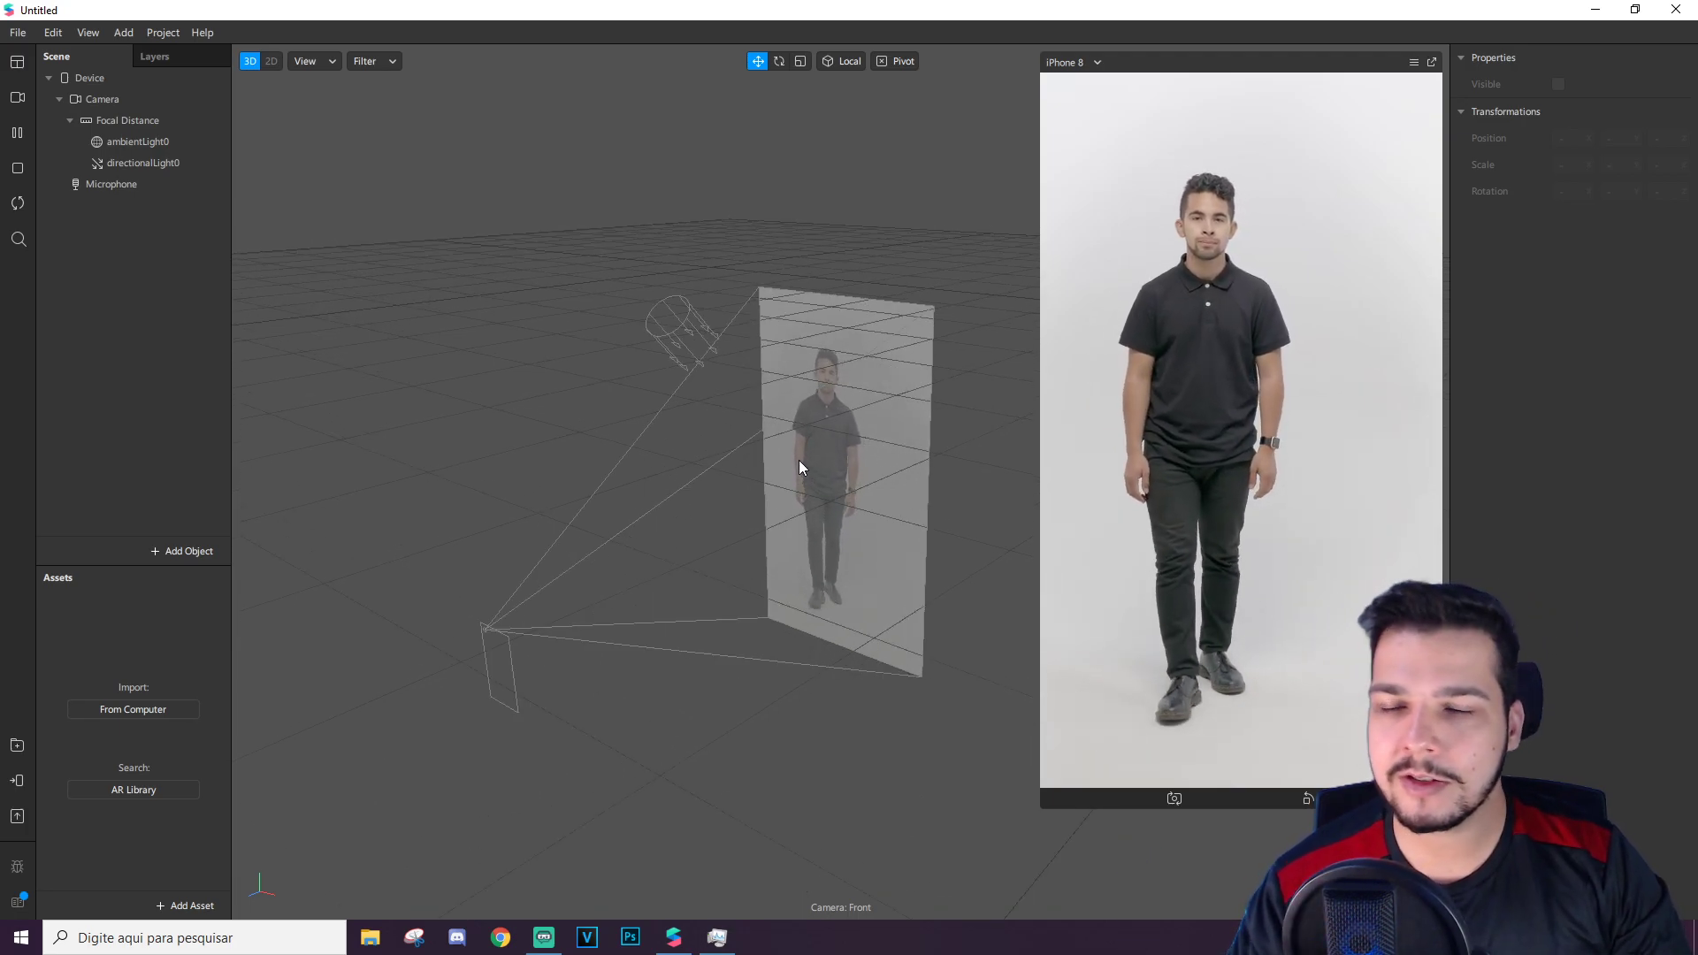
{"action": "left_click_drag", "start_coordinate": [819, 430], "coordinate": [880, 437]}
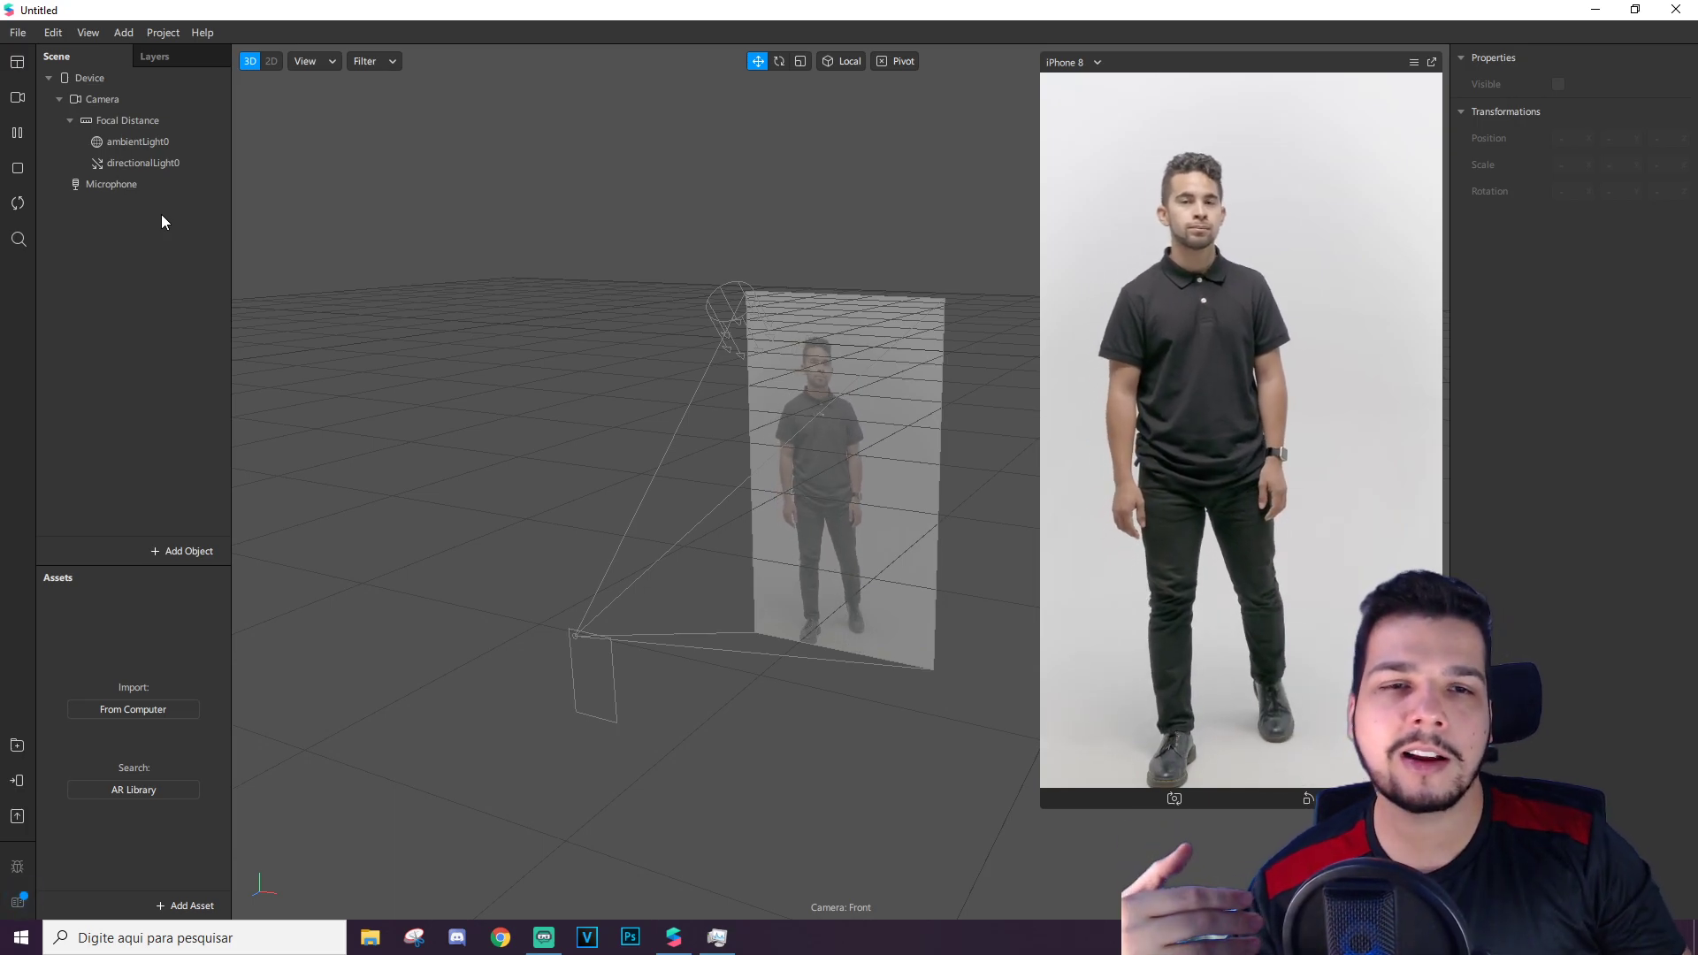
{"action": "left_click", "coordinate": [103, 99]}
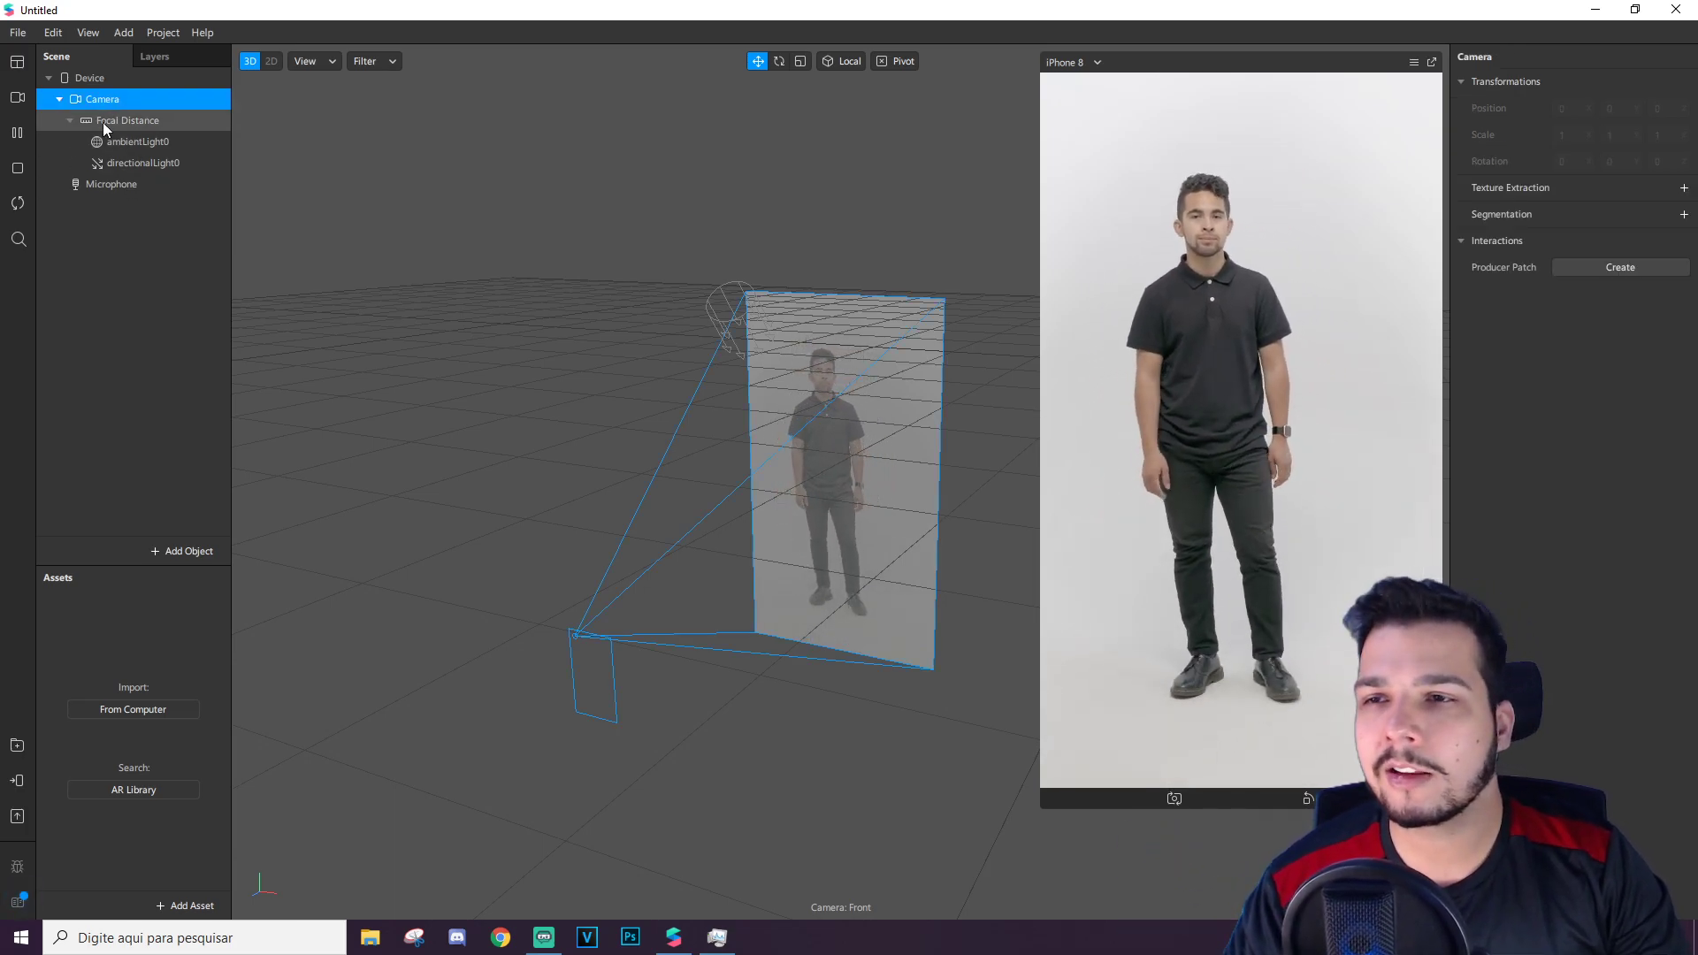
{"action": "left_click", "coordinate": [1684, 187]}
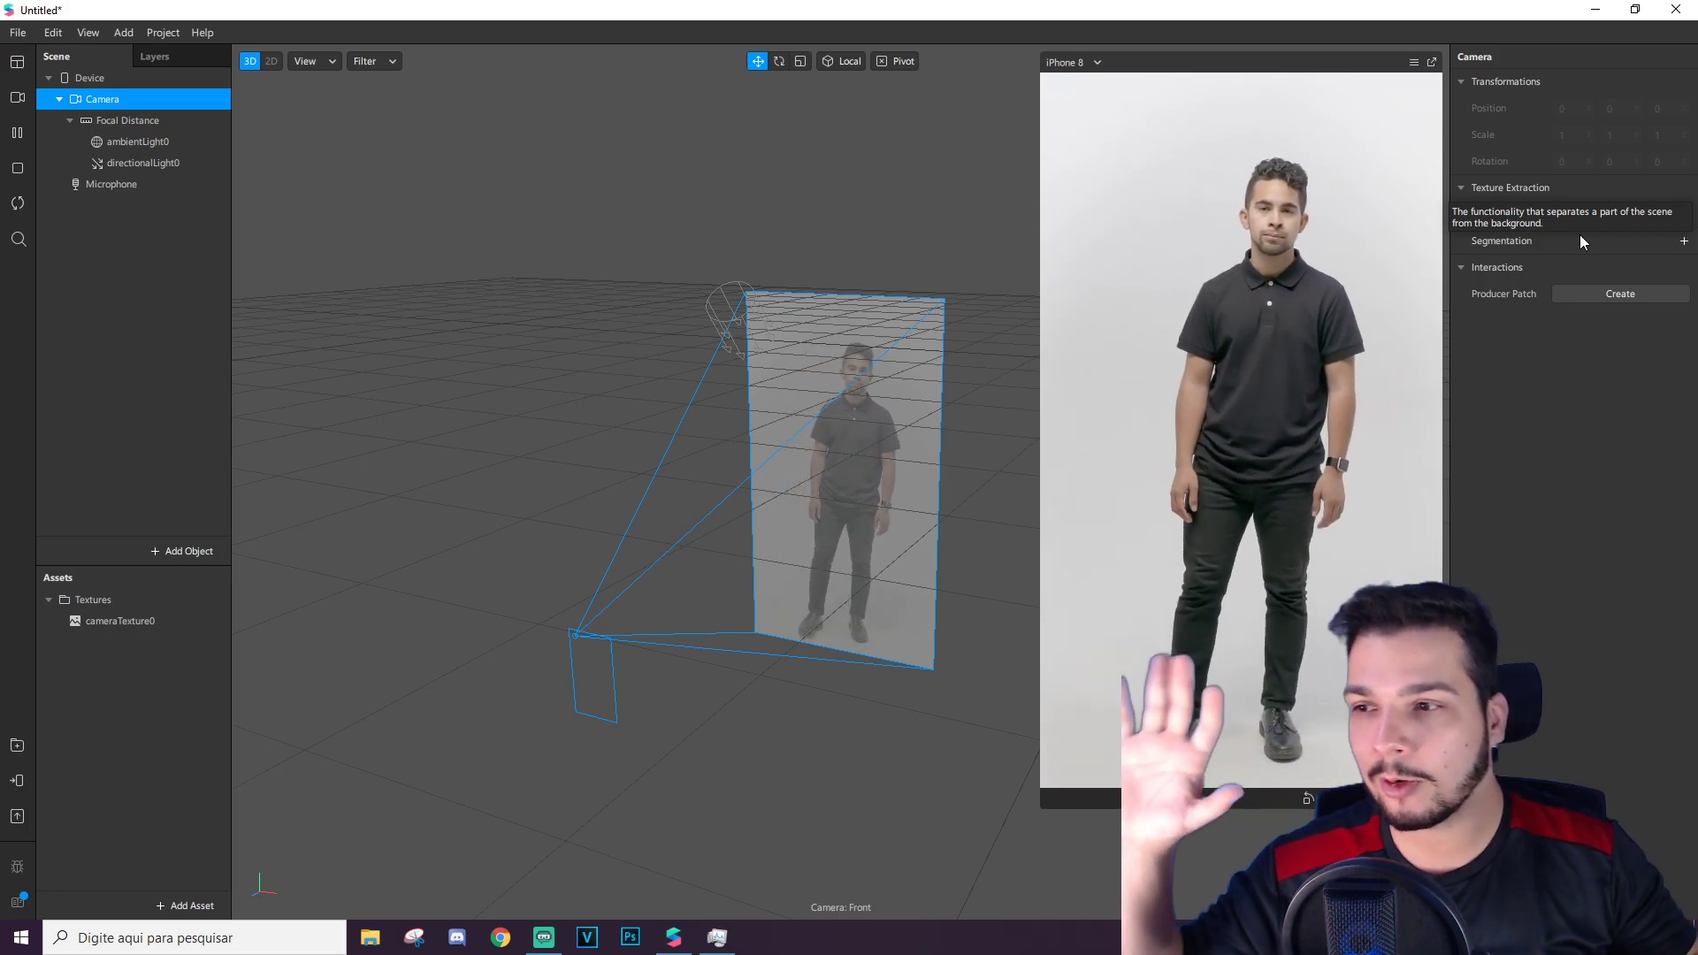
{"action": "left_click", "coordinate": [1684, 245]}
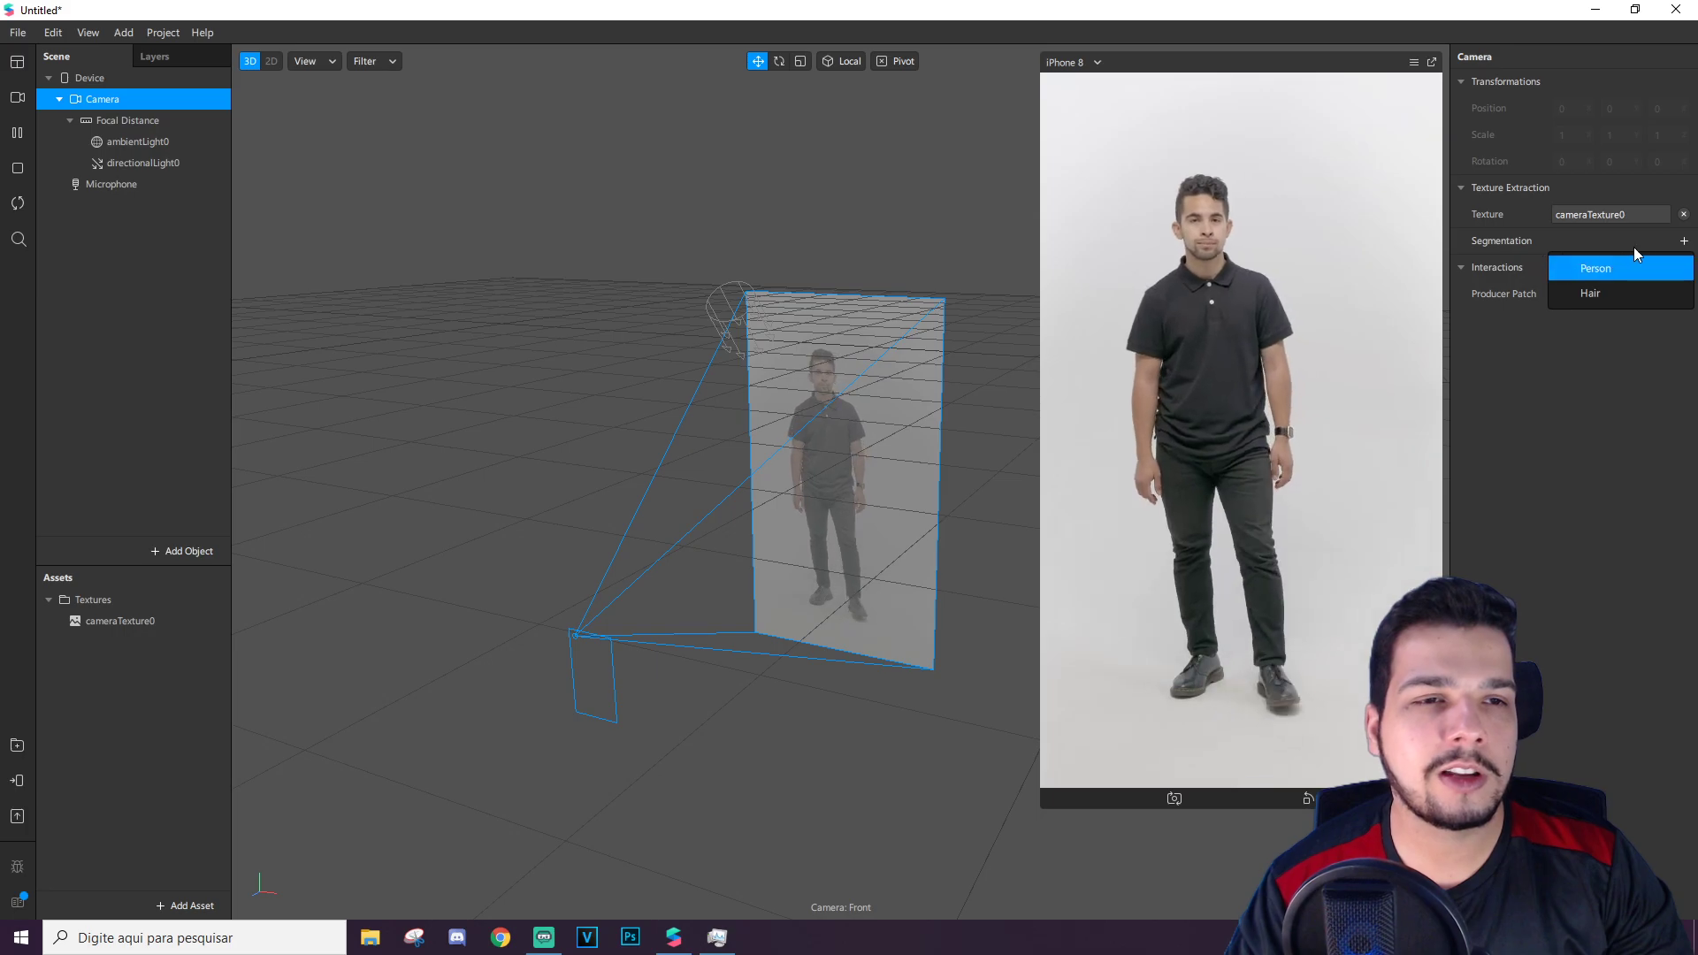
{"action": "left_click", "coordinate": [1622, 271]}
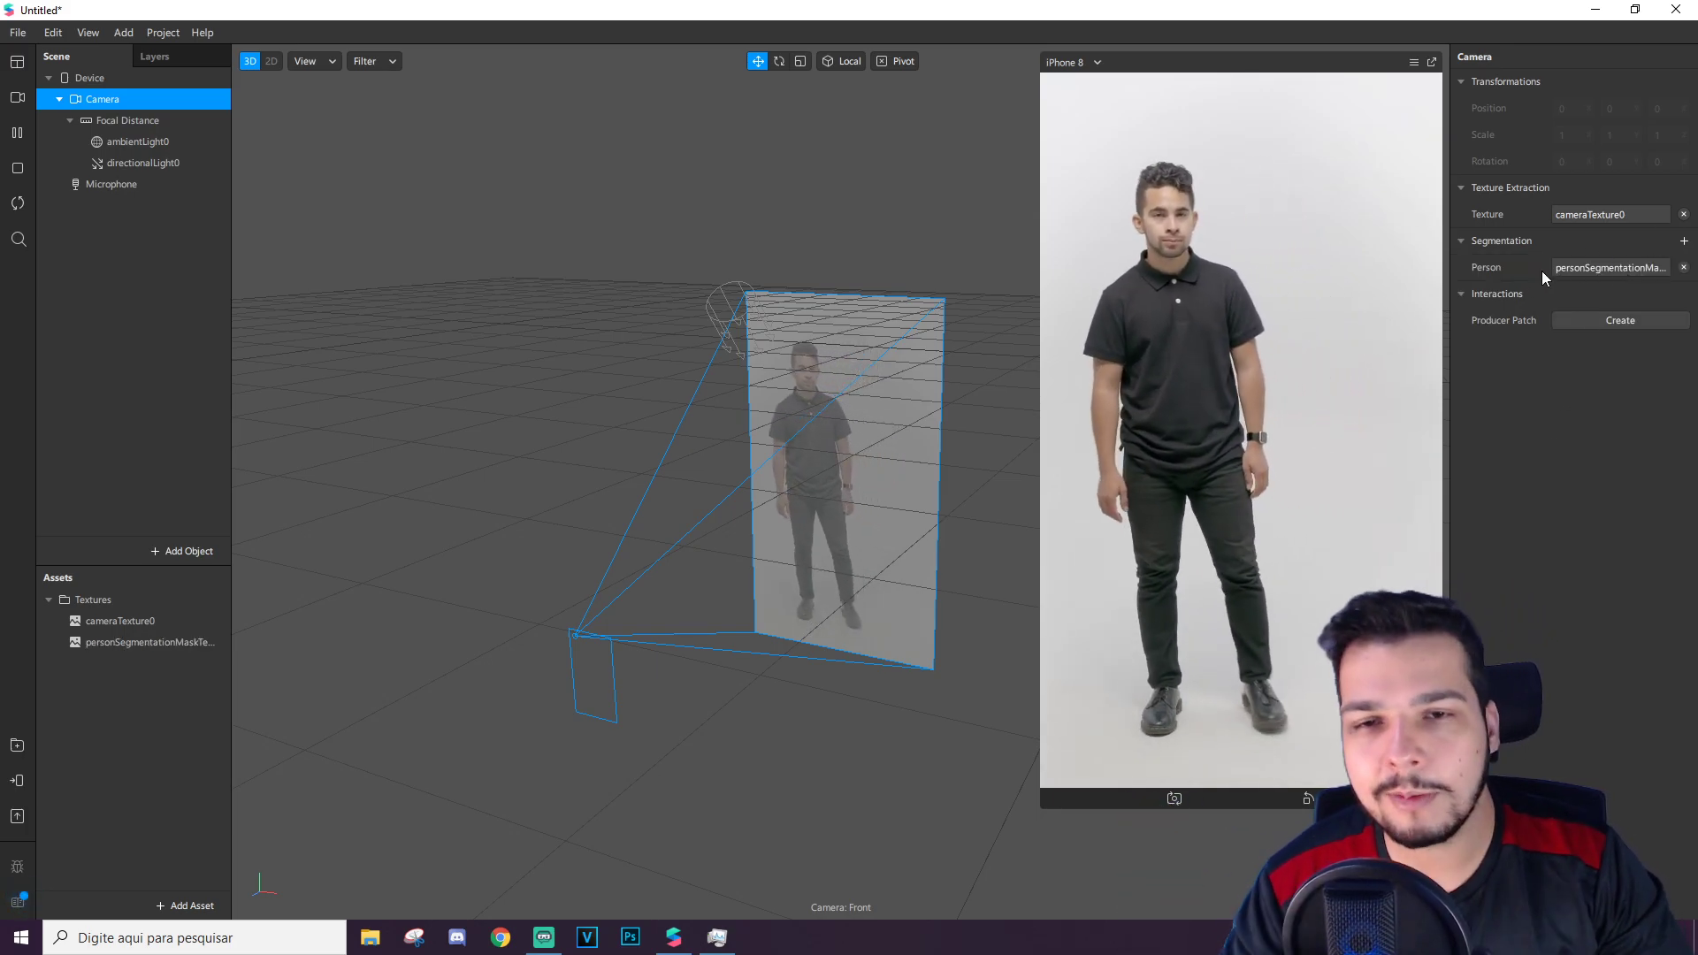
Step: Add a rectangle to the scene and set its width and height to 100% Relative
{"action": "left_click", "coordinate": [137, 243]}
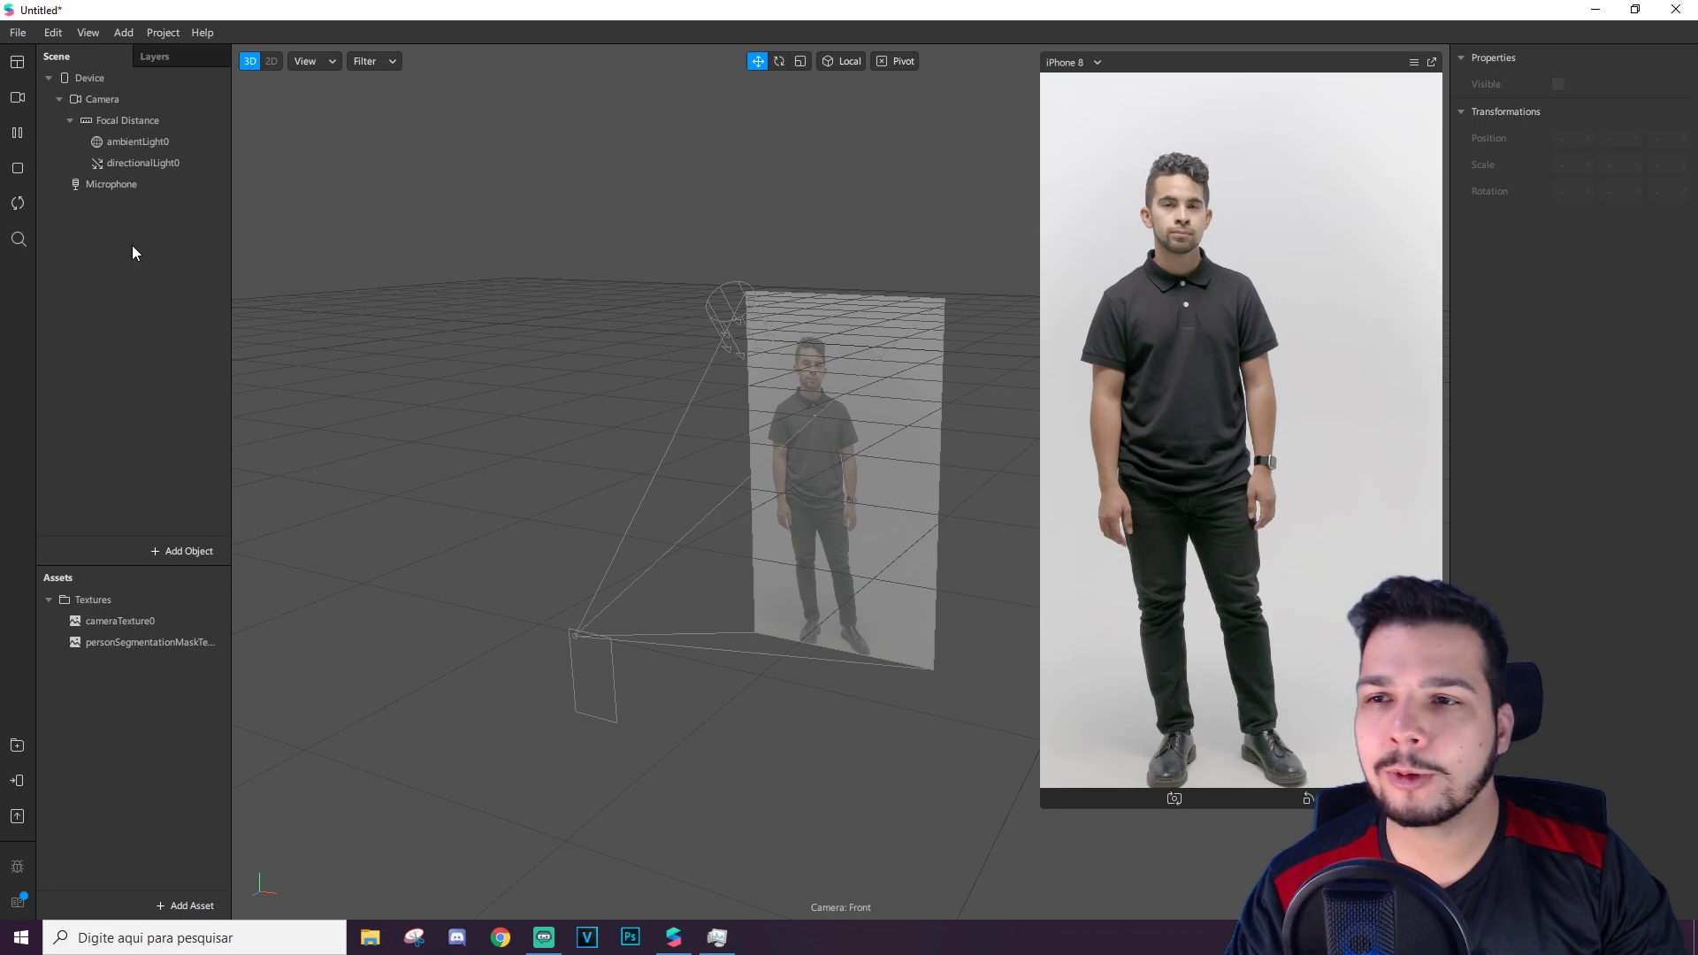
{"action": "right_click", "coordinate": [135, 244]}
{"action": "mouse_move", "coordinate": [173, 253]}
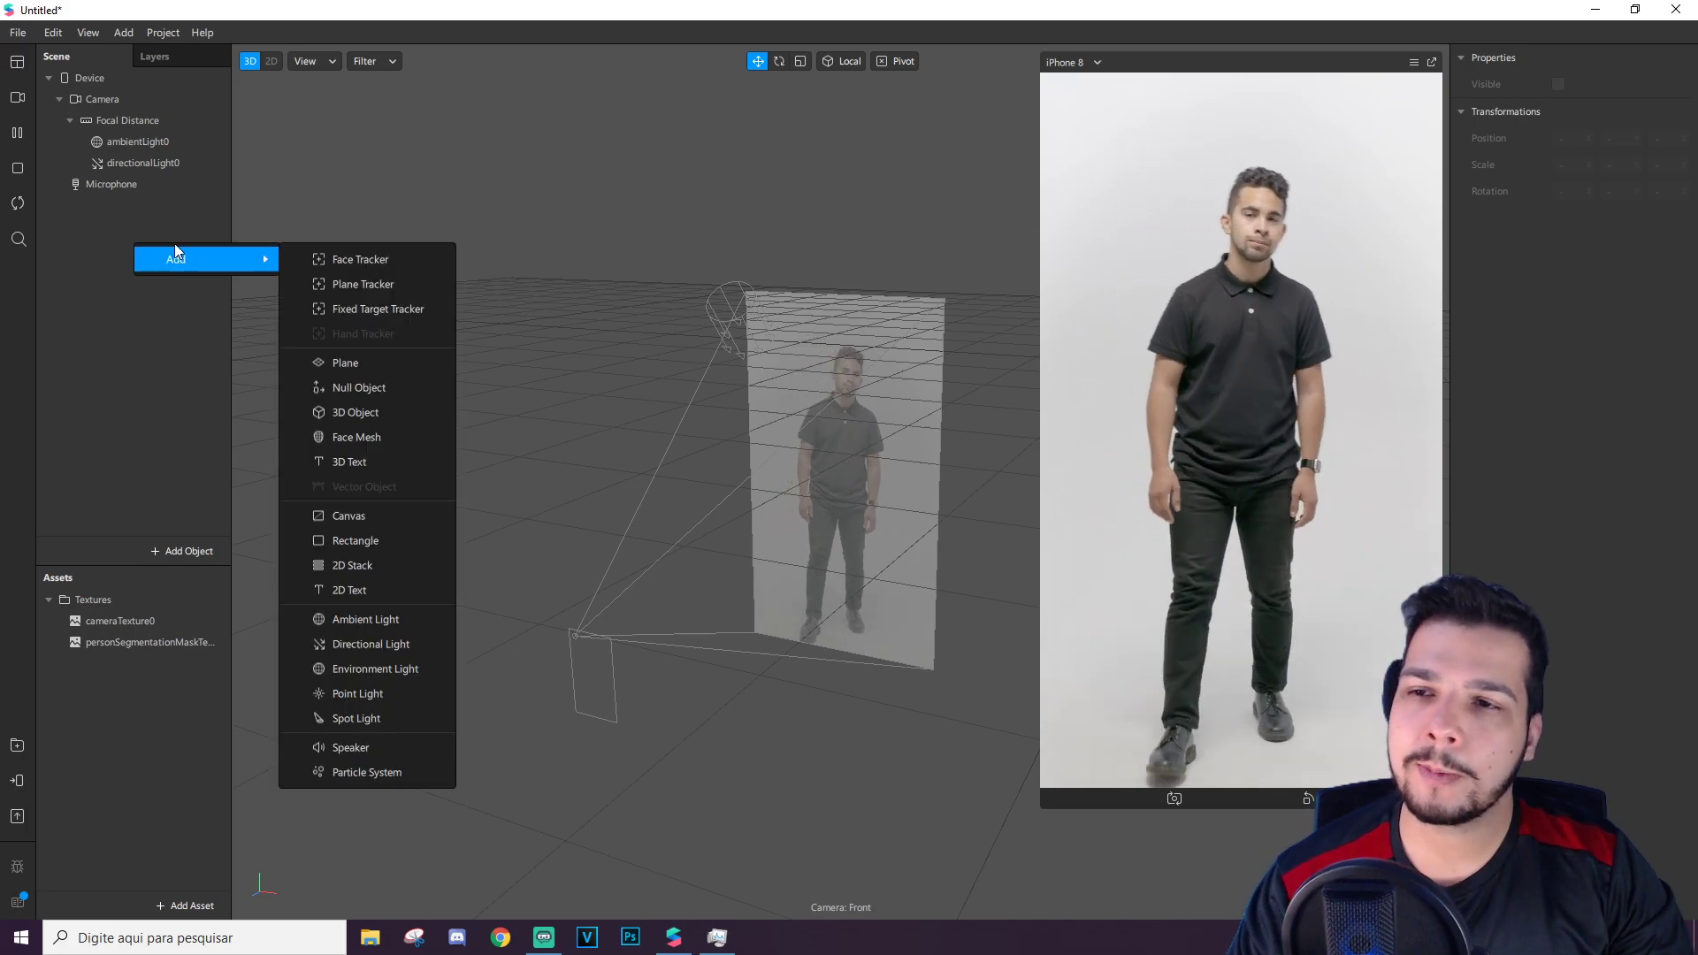
{"action": "left_click", "coordinate": [378, 543]}
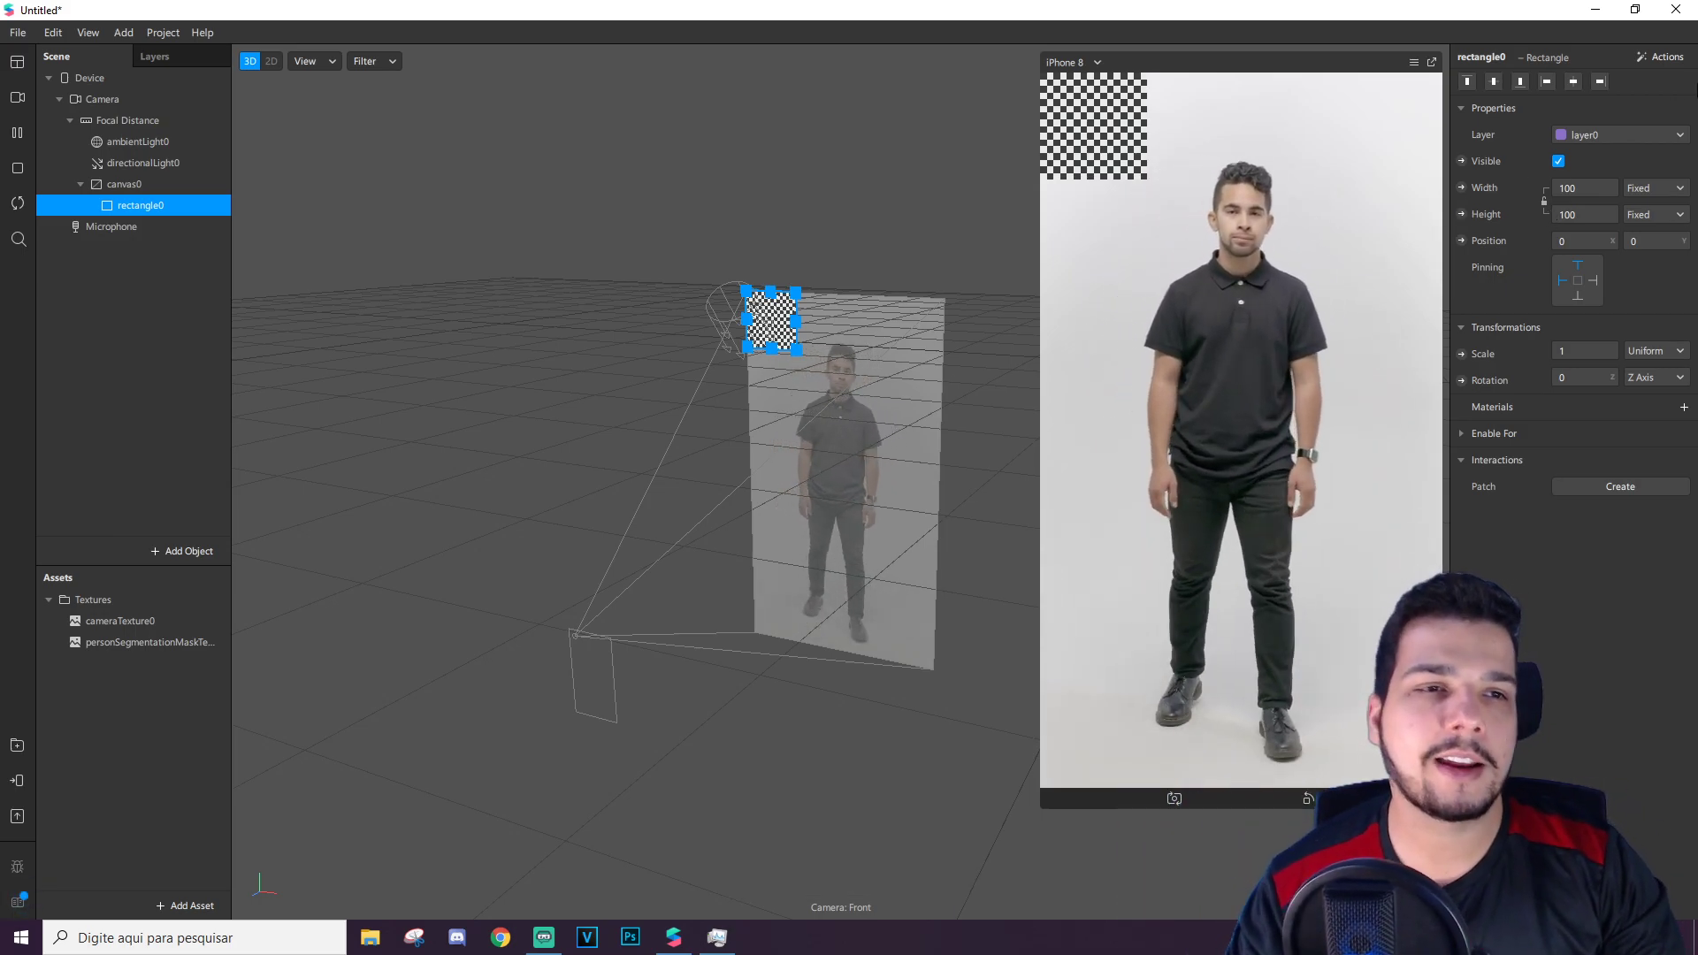
{"action": "left_click", "coordinate": [1562, 190]}
{"action": "left_click", "coordinate": [1574, 219]}
{"action": "left_click", "coordinate": [1567, 221]}
{"action": "left_click", "coordinate": [1573, 250]}
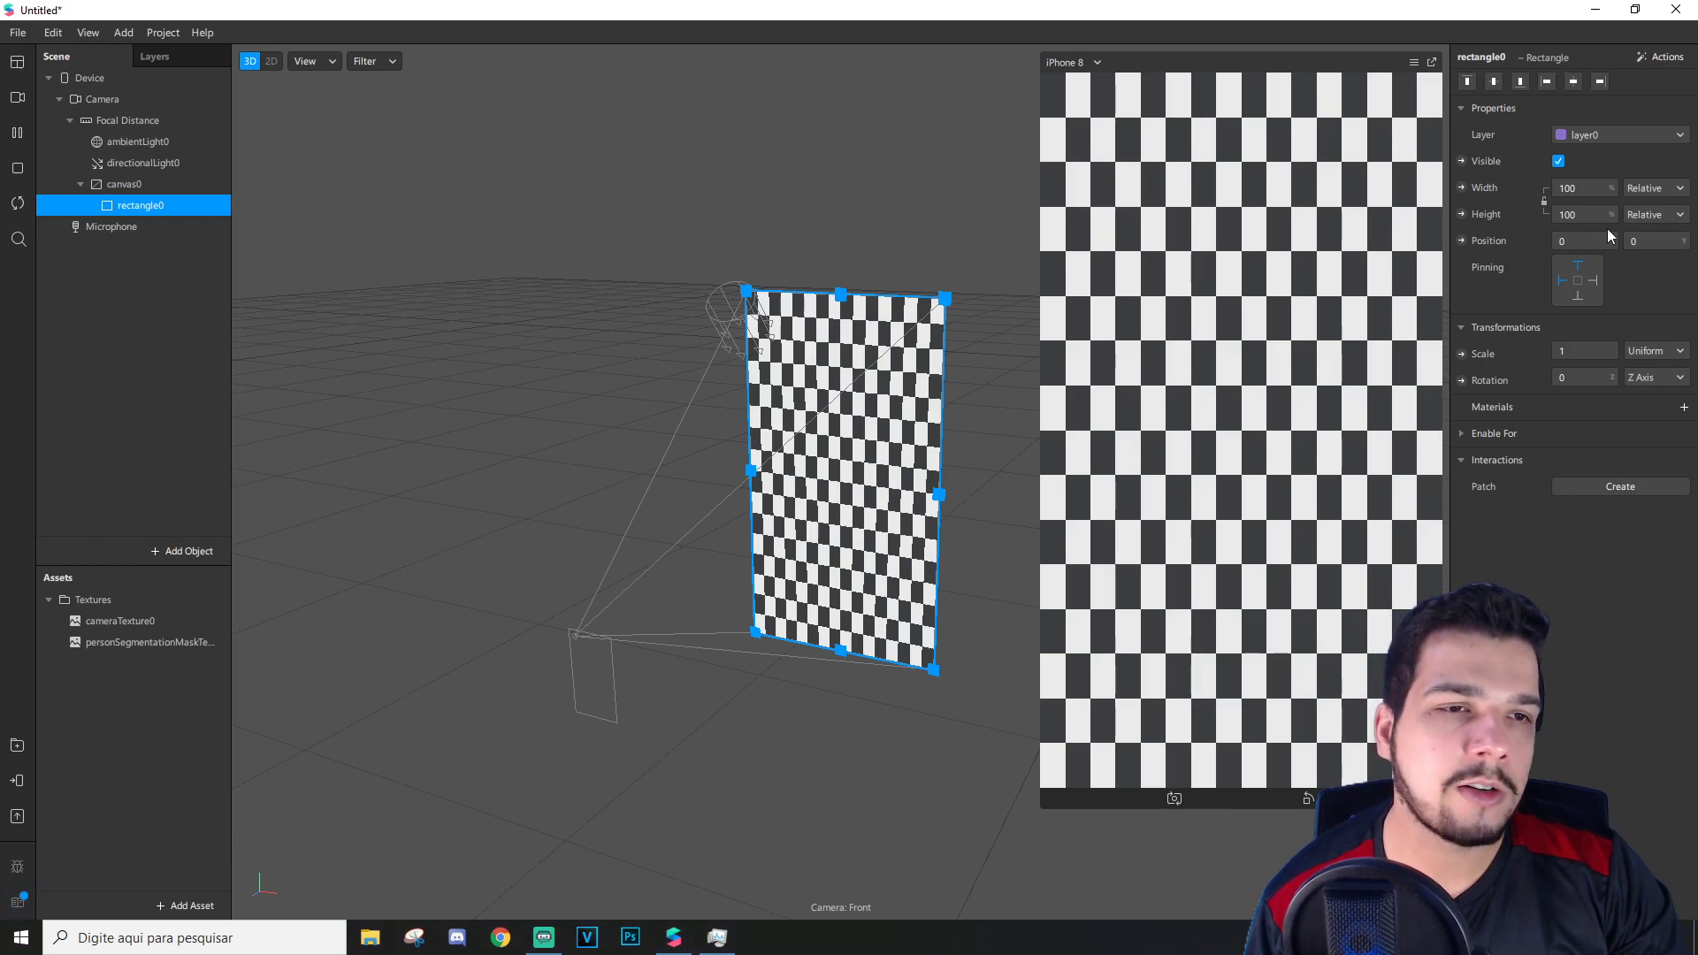
Step: Create a new material on the rectangle and rename it materialline
{"action": "left_click", "coordinate": [1684, 408]}
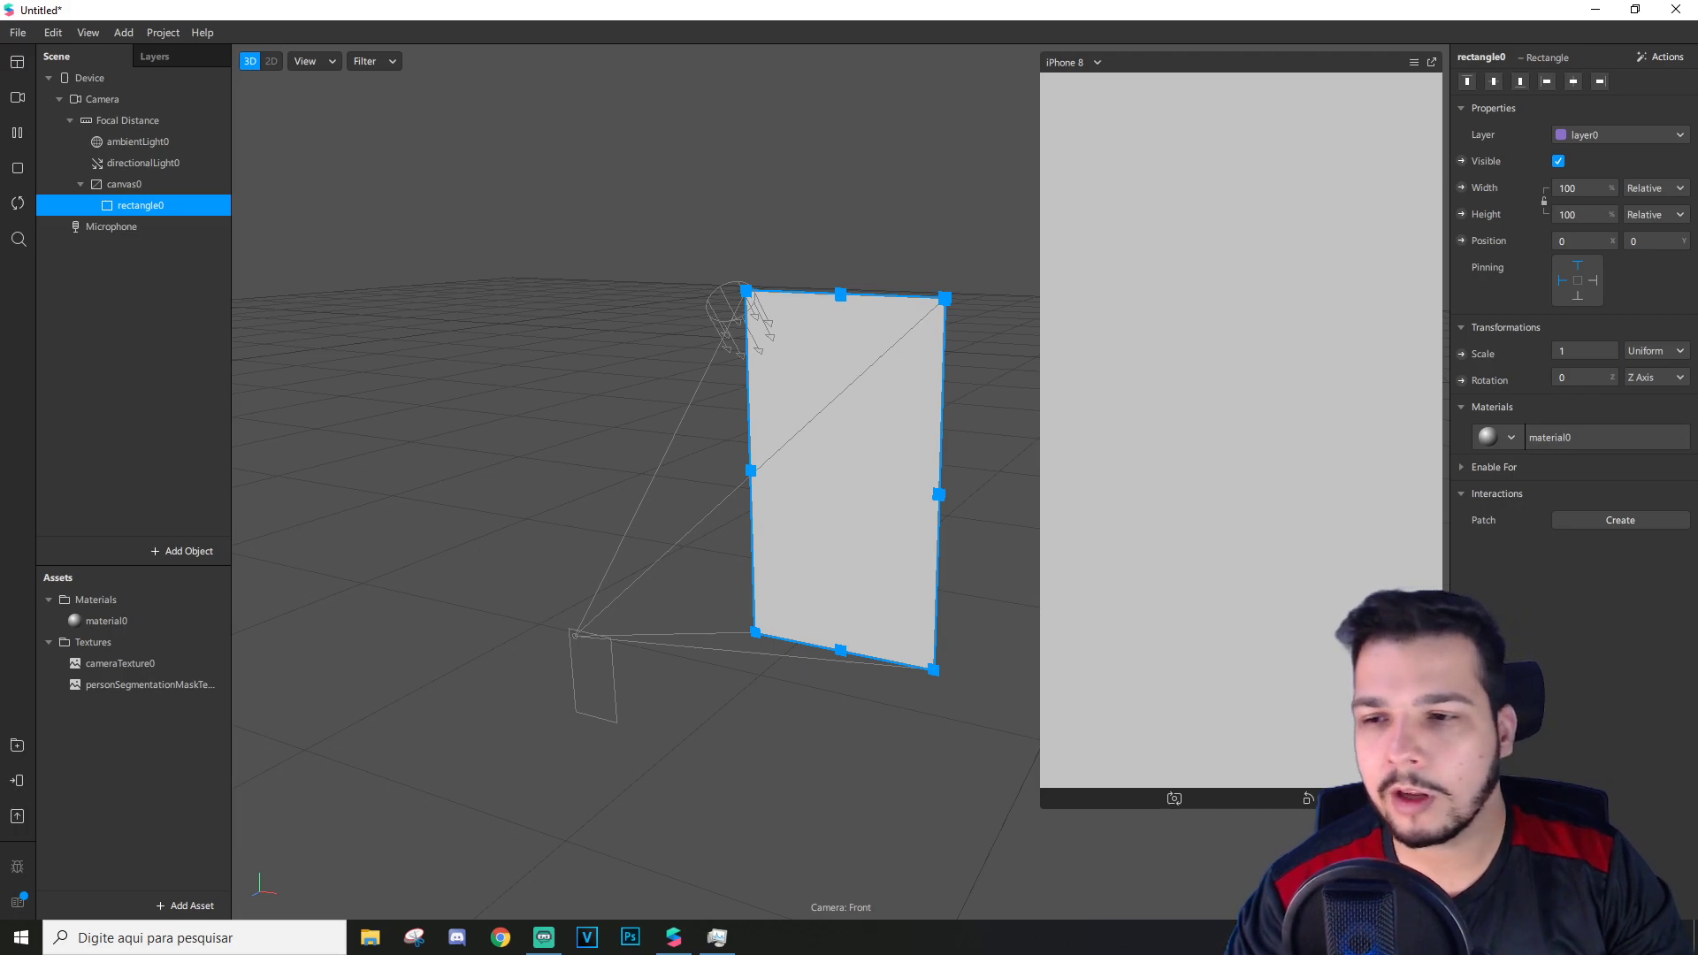
{"action": "double_click", "coordinate": [153, 622]}
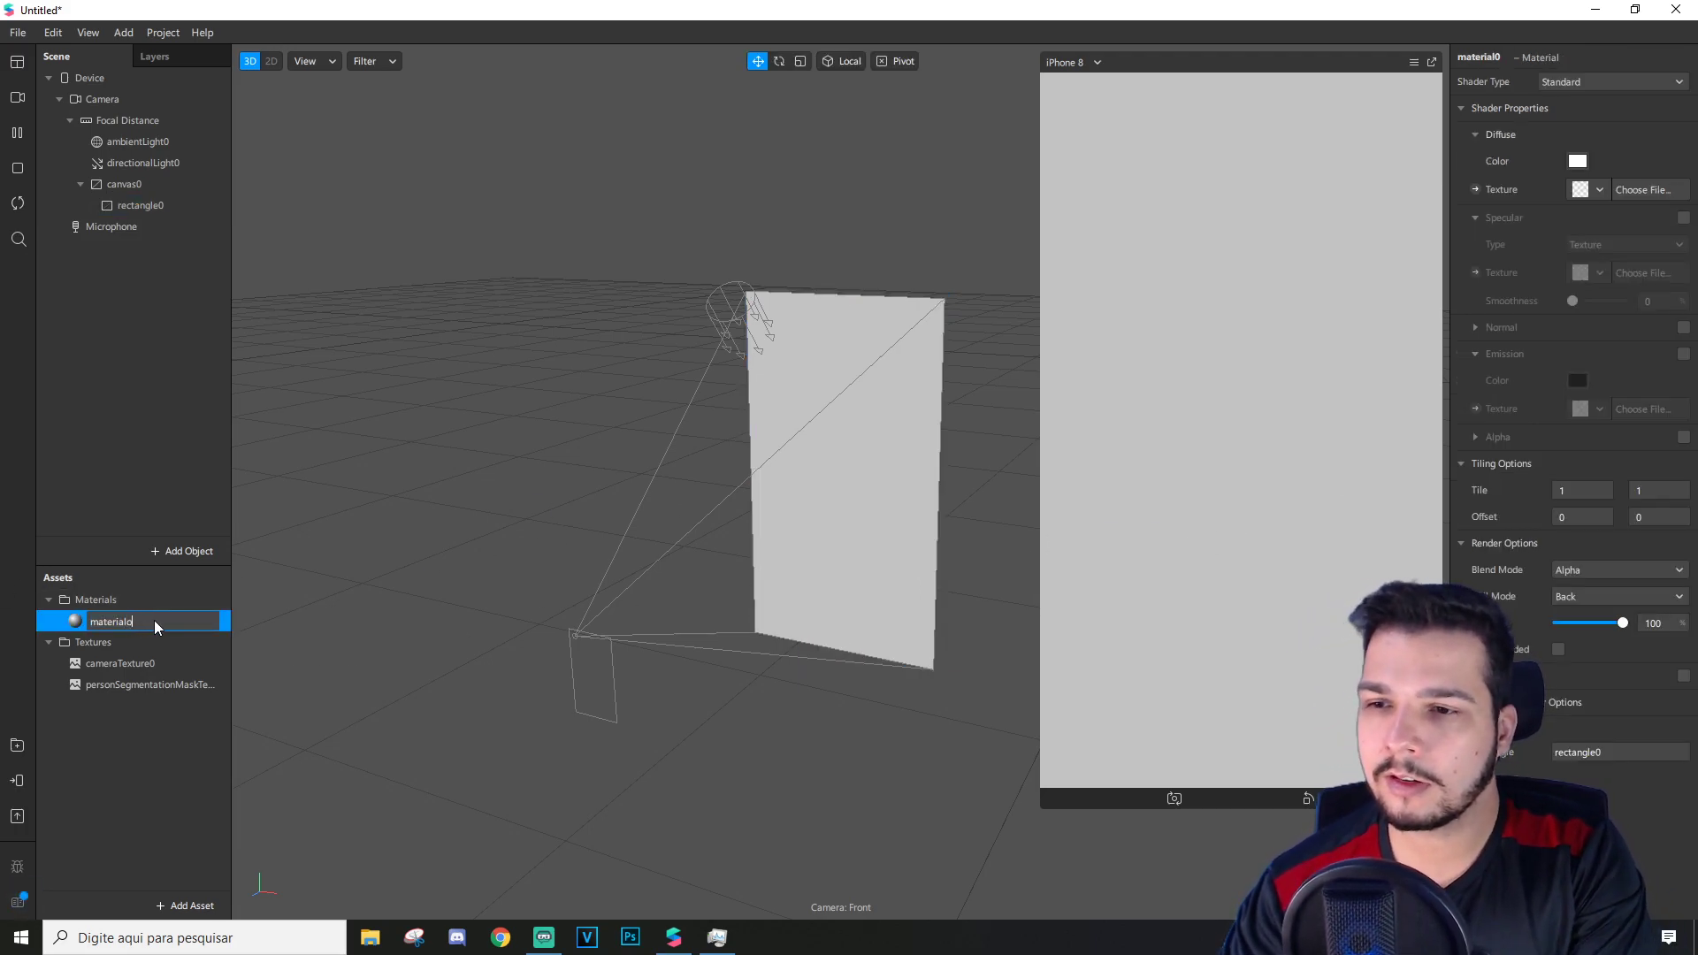
{"action": "type", "text": "line"}
{"action": "key", "text": "Return"}
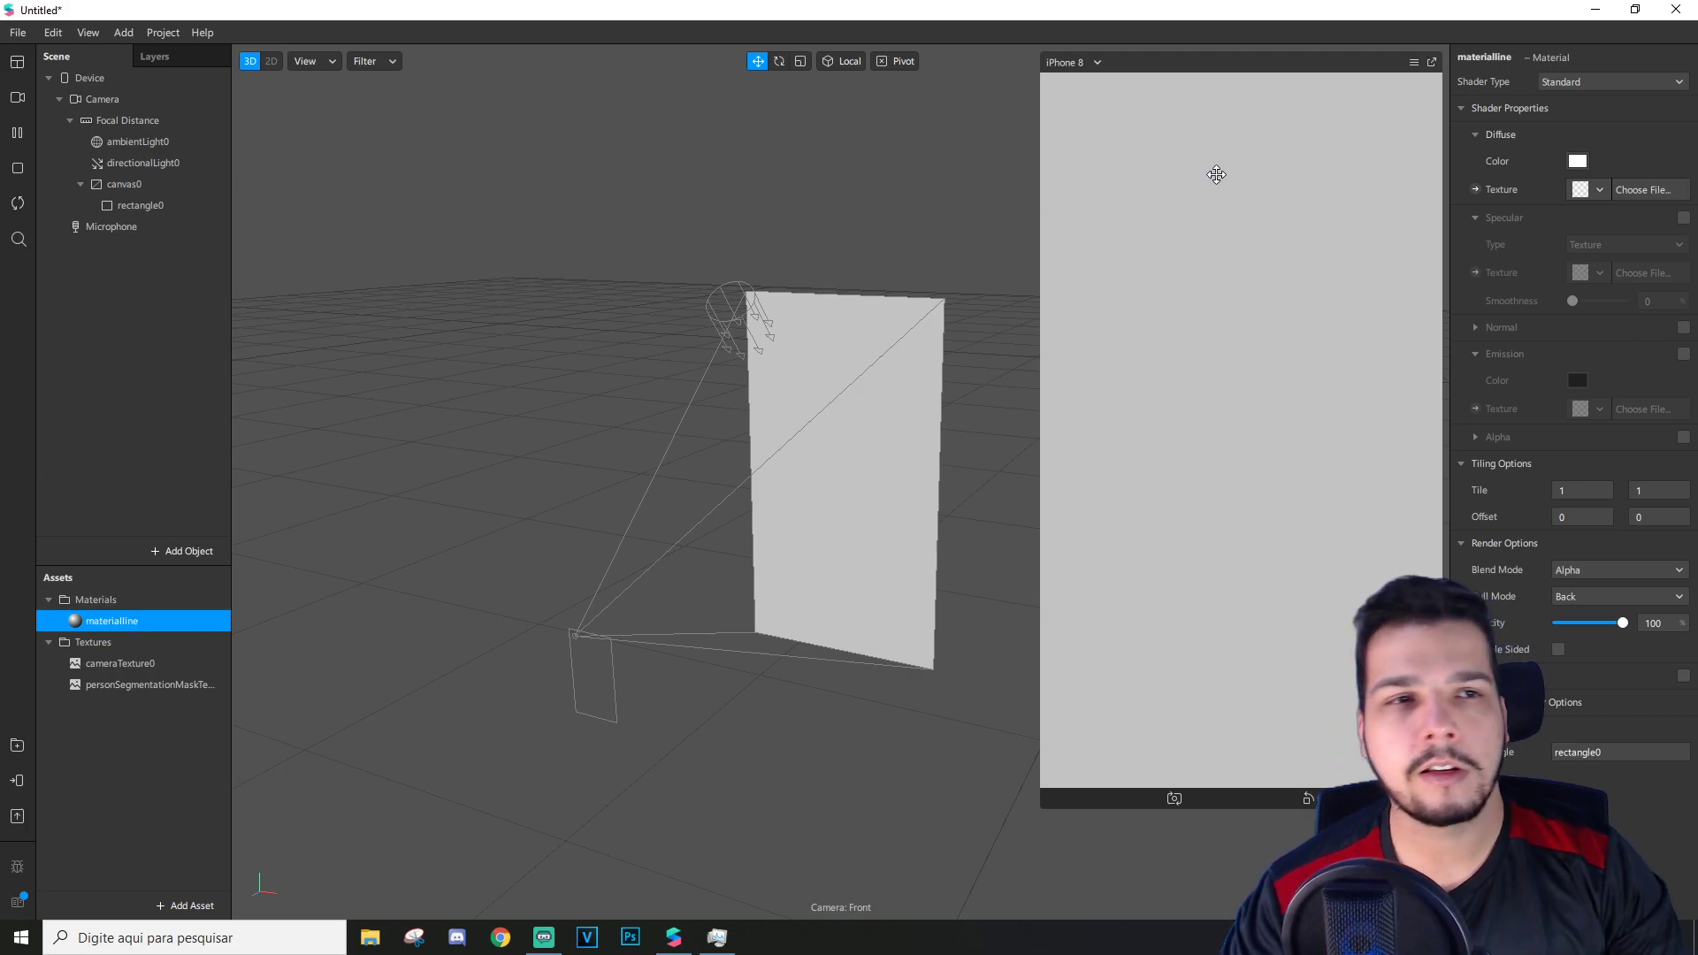
Step: Set the materialline shader type to Flat and its diffuse texture to cameraTexture0
{"action": "left_click", "coordinate": [1612, 81]}
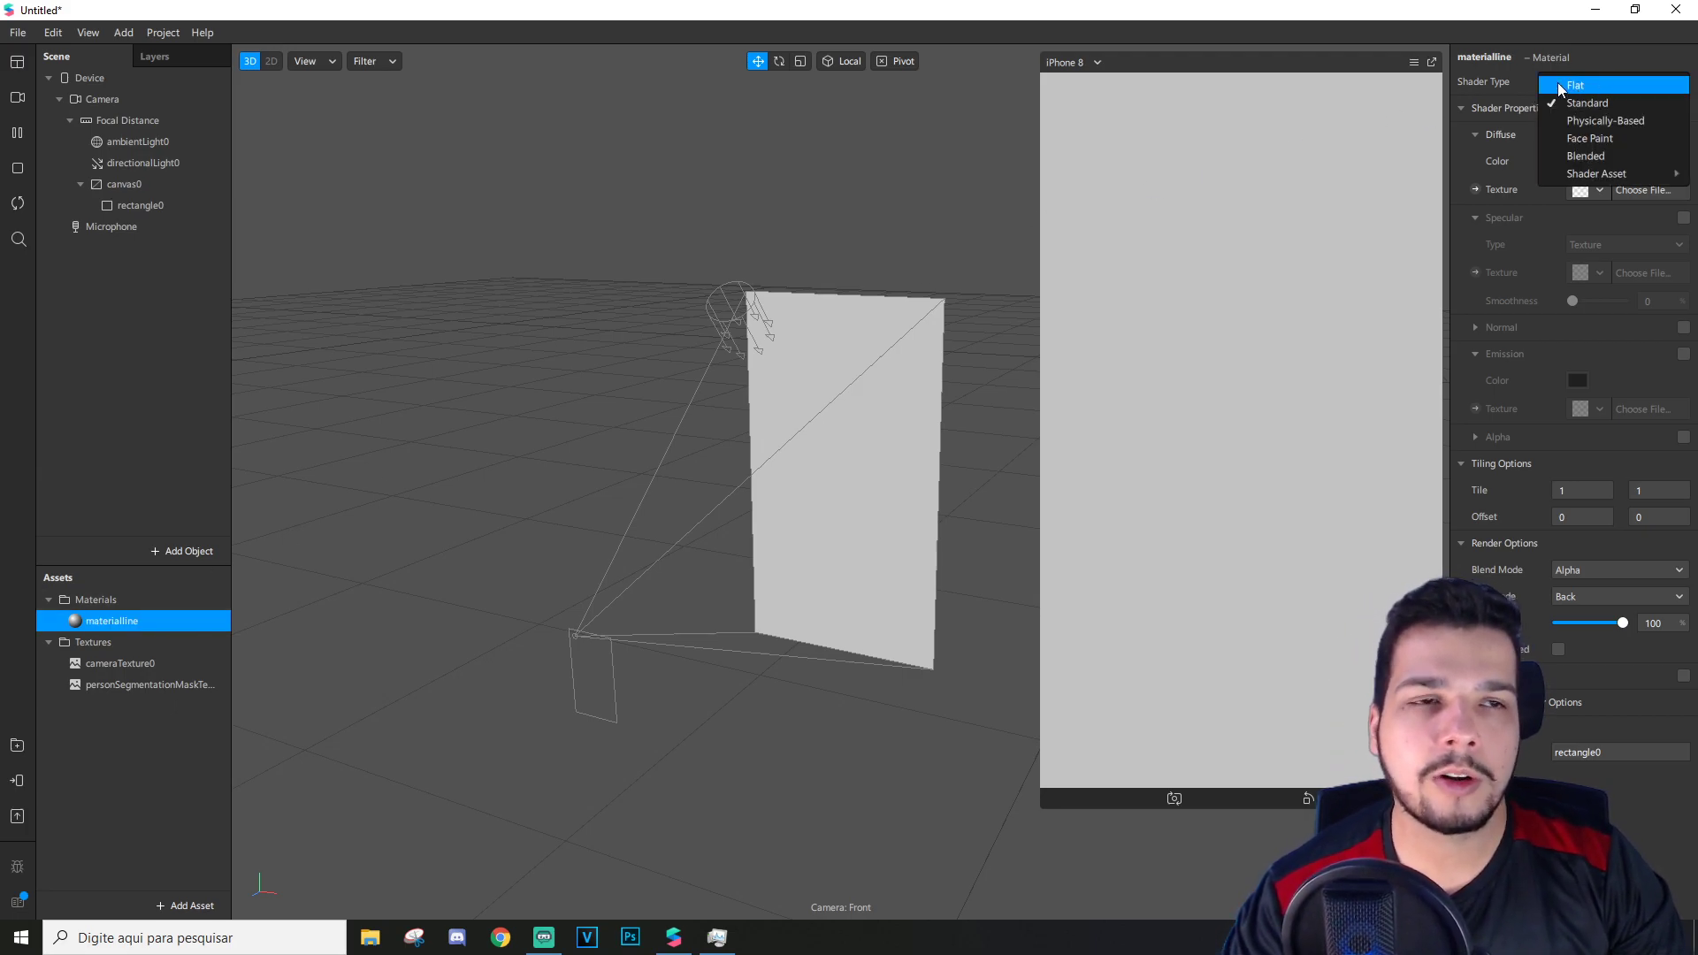
{"action": "left_click", "coordinate": [1612, 84]}
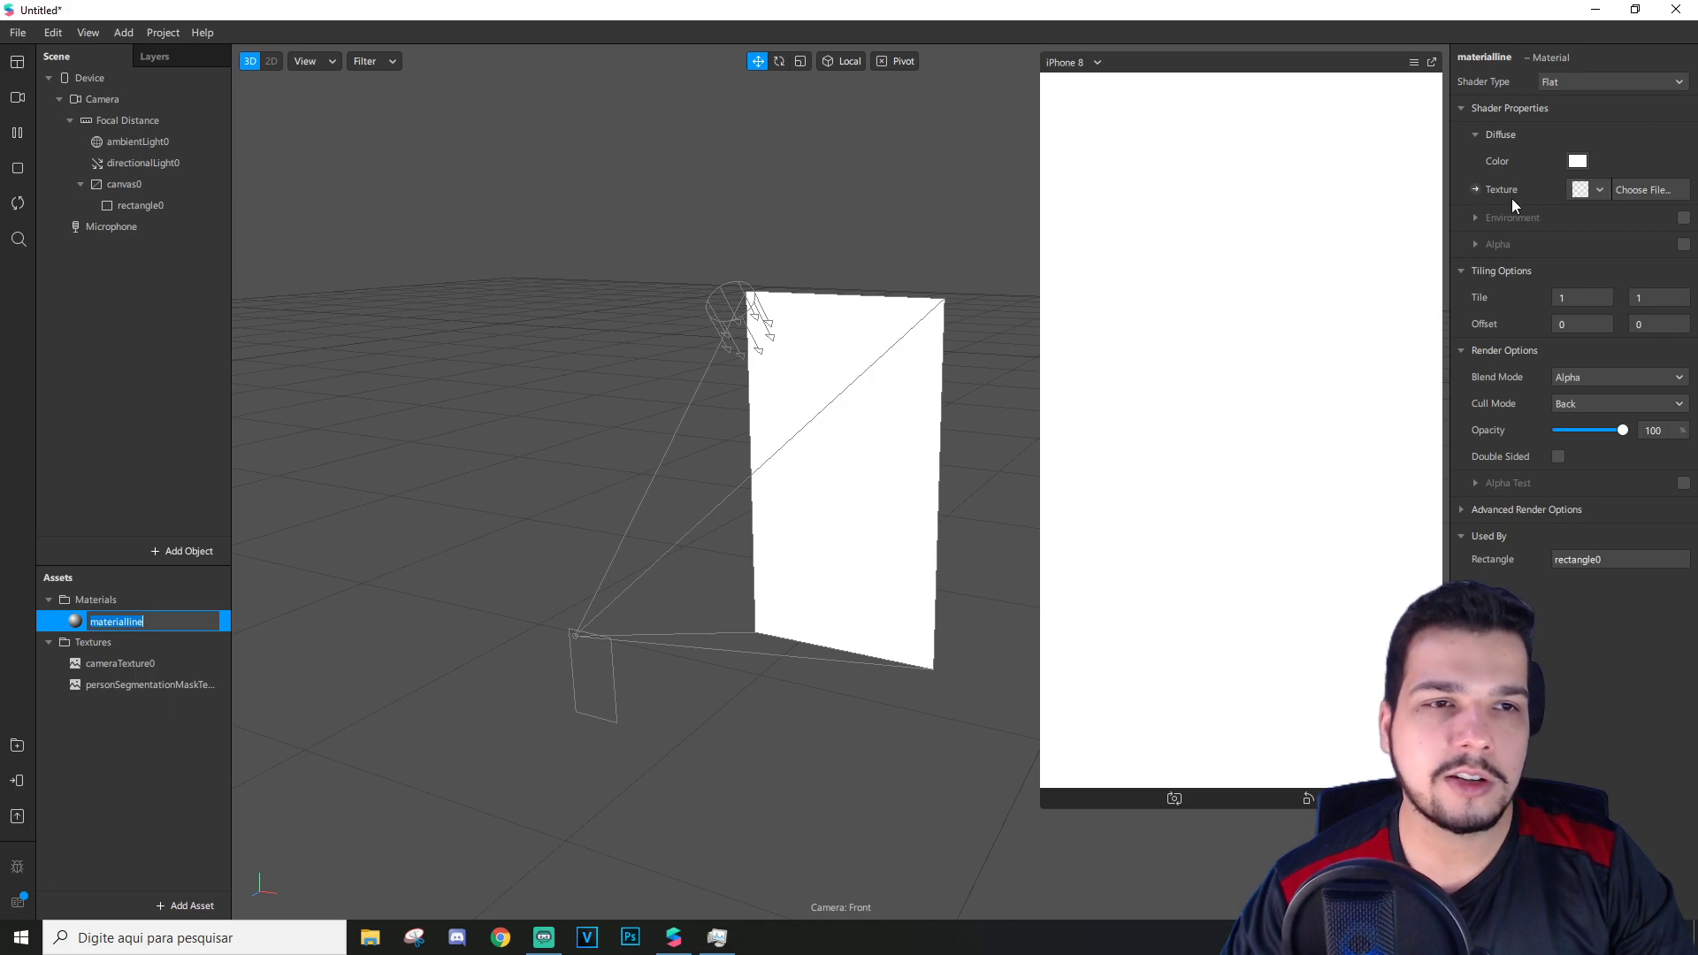
{"action": "left_click", "coordinate": [1588, 190]}
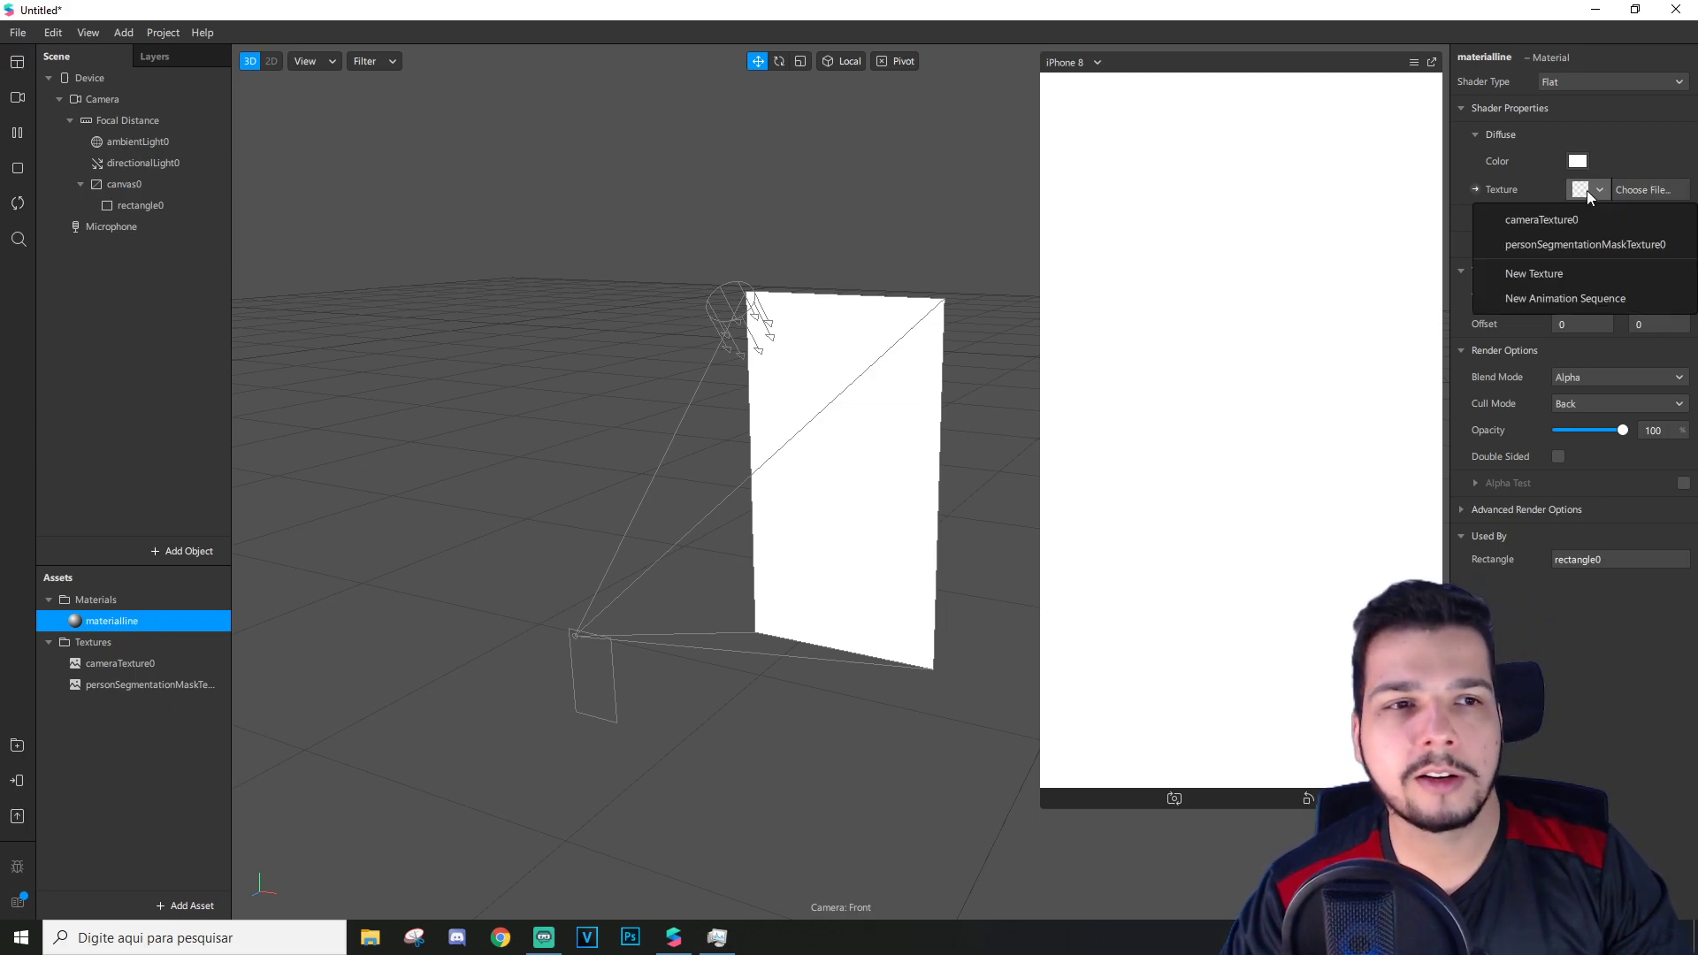
{"action": "left_click", "coordinate": [1560, 219]}
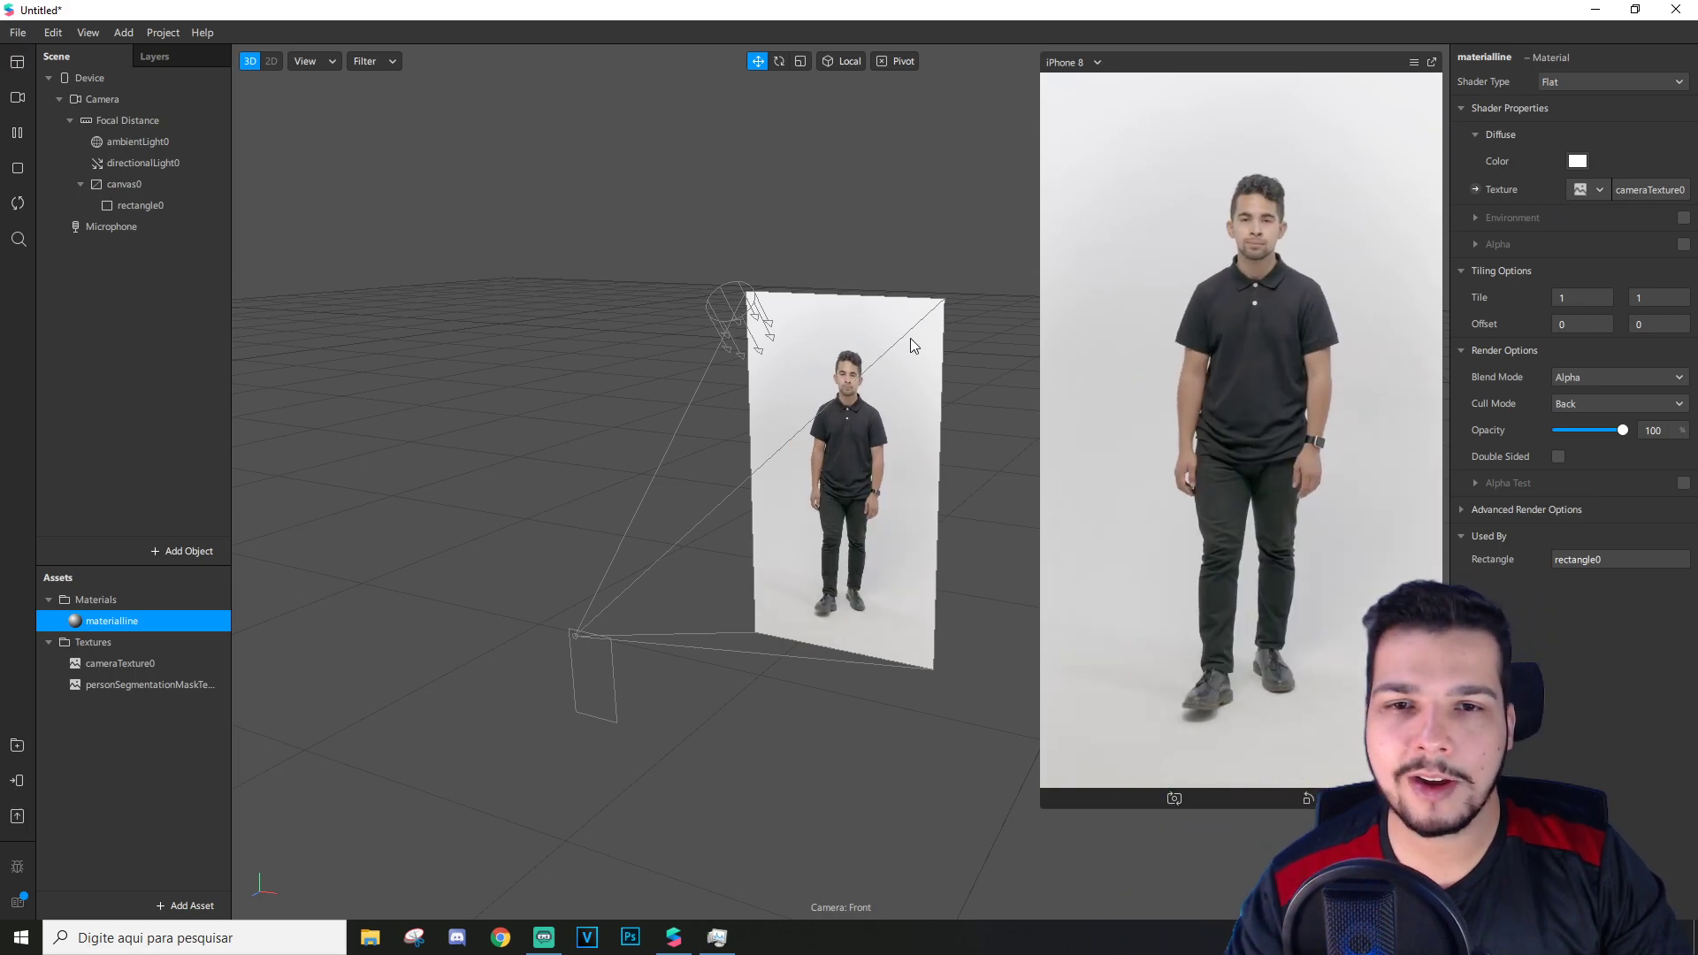
Step: Enable Alpha on materialline with personSegmentationMaskTexture0 as its texture and inspect the person cutout from the front
{"action": "scroll", "coordinate": [835, 409], "scroll_direction": "up", "scroll_amount": 3}
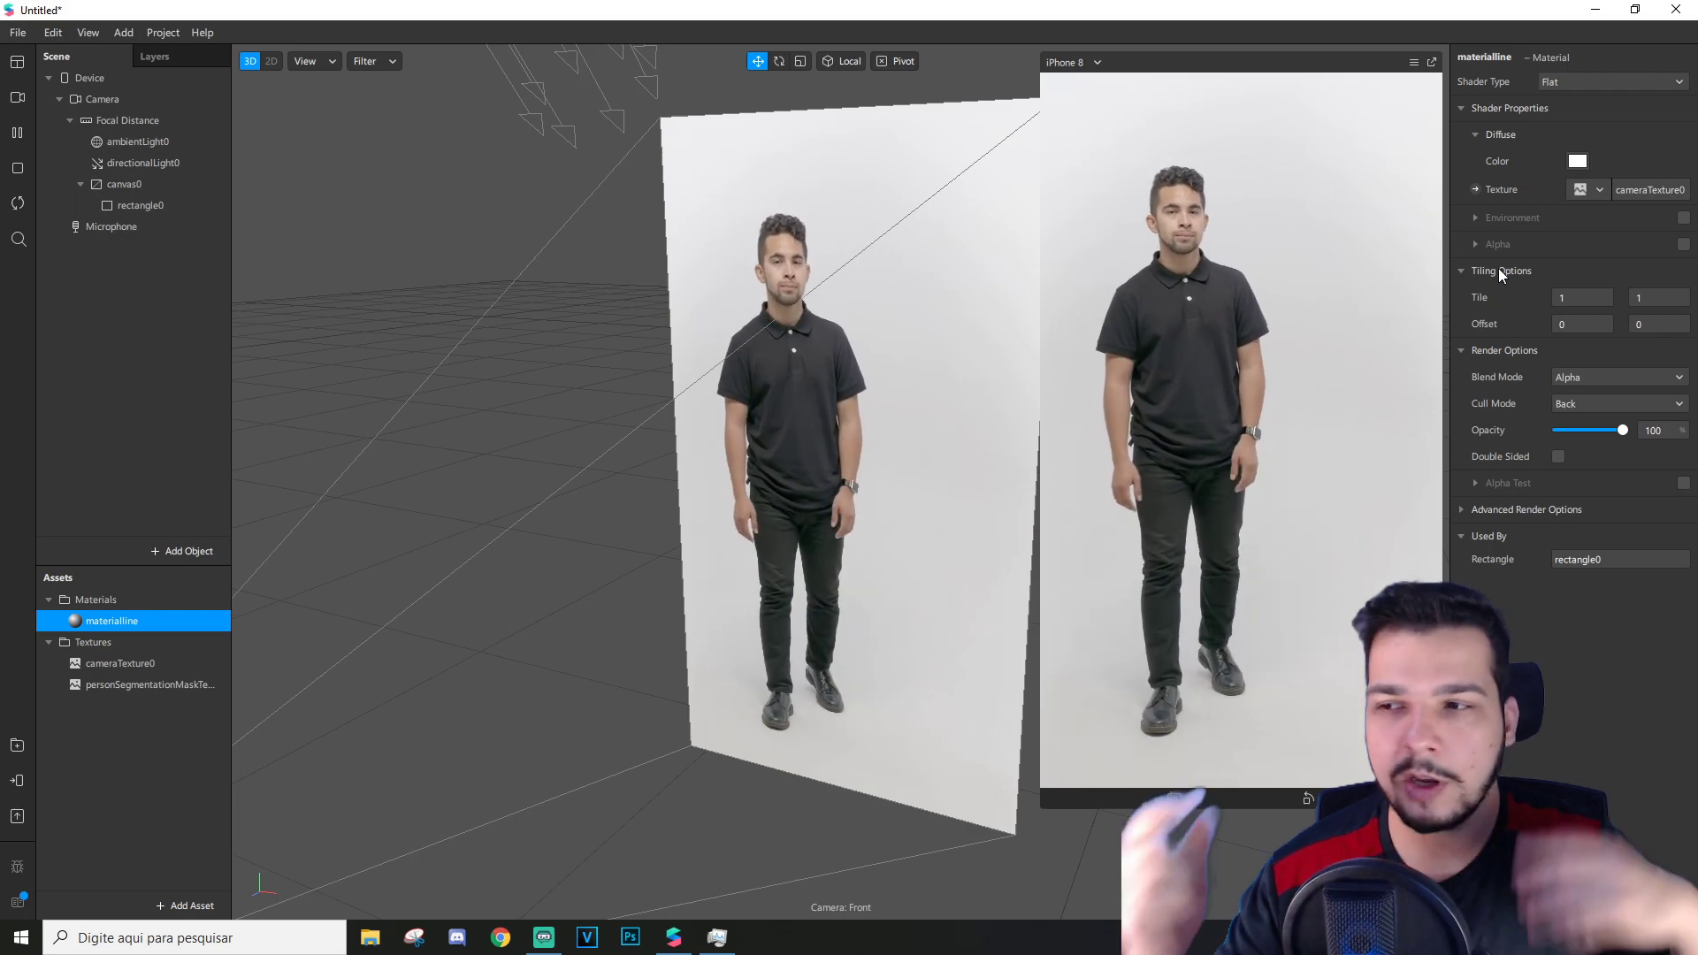
{"action": "left_click", "coordinate": [1683, 244]}
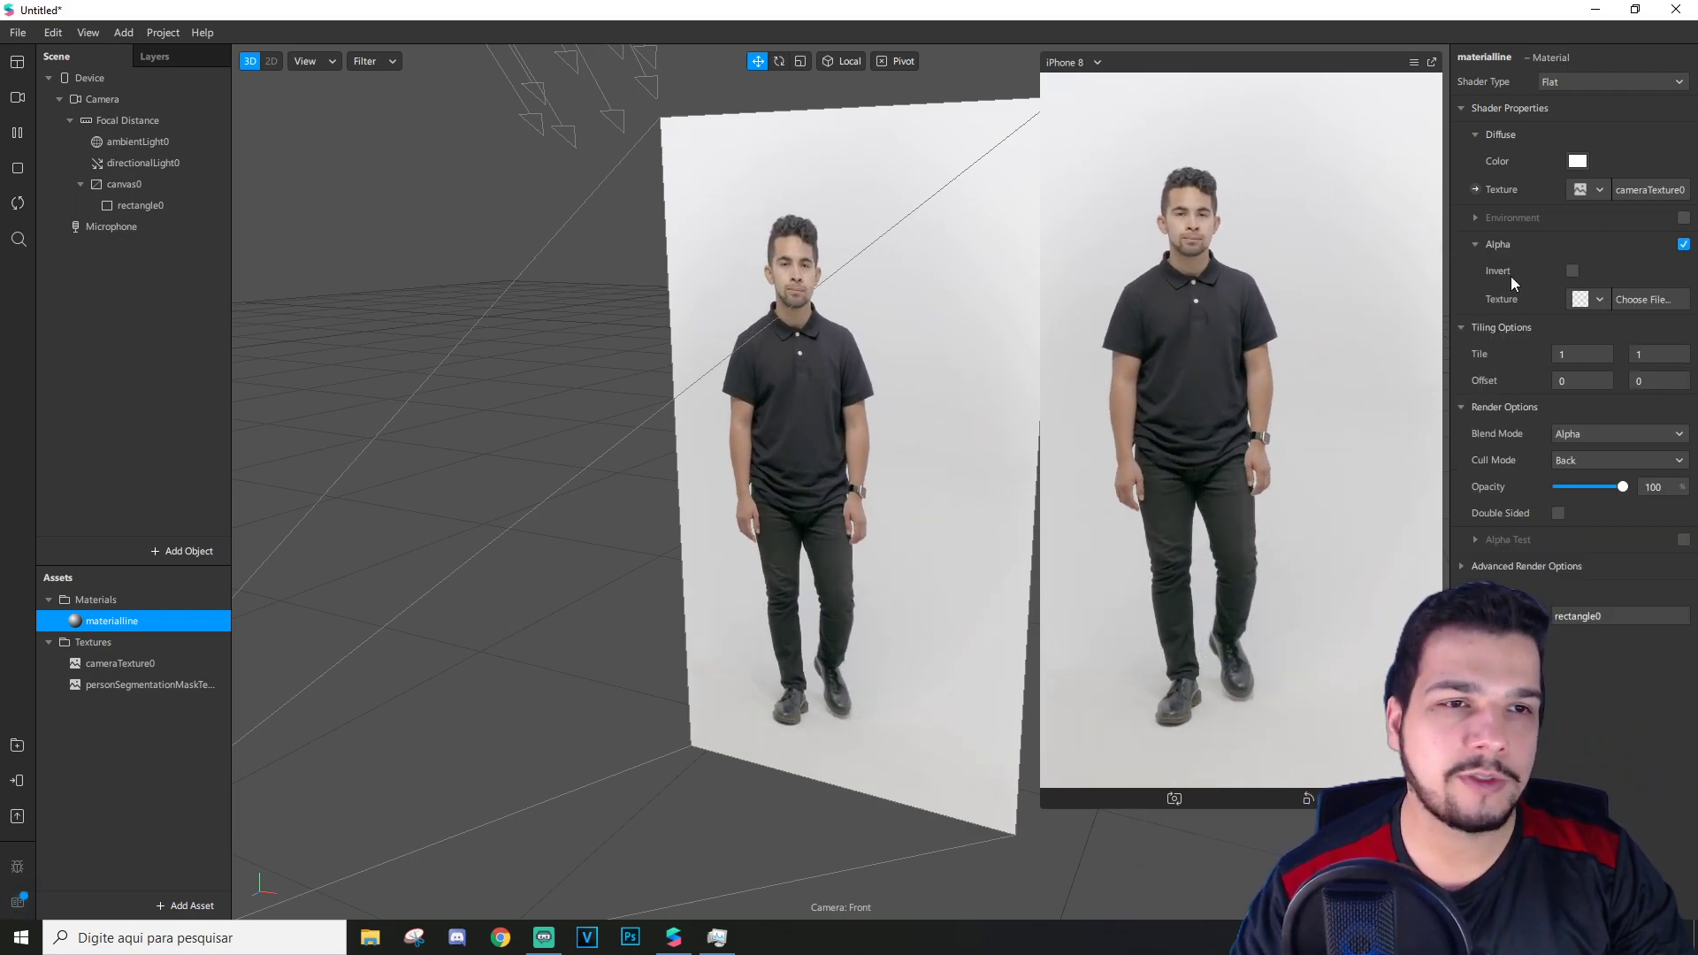
{"action": "left_click", "coordinate": [1576, 303]}
{"action": "left_click", "coordinate": [1552, 354]}
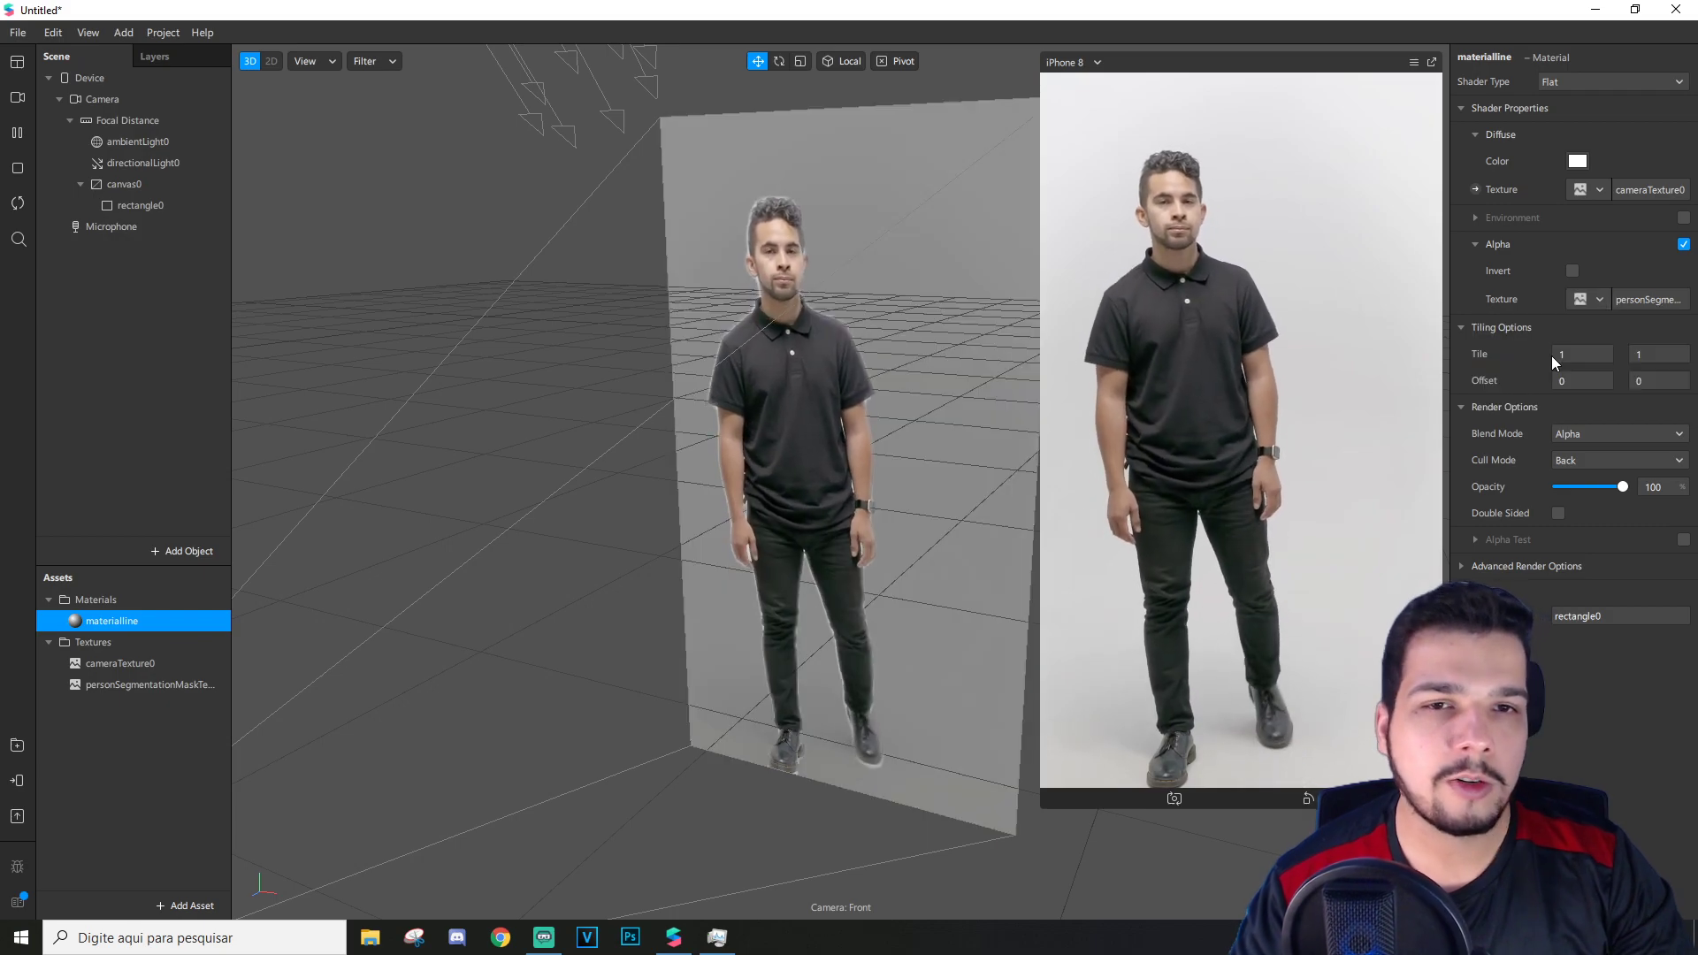
{"action": "scroll", "coordinate": [796, 509], "scroll_direction": "up", "scroll_amount": 1}
{"action": "scroll", "coordinate": [796, 495], "scroll_direction": "down", "scroll_amount": 1}
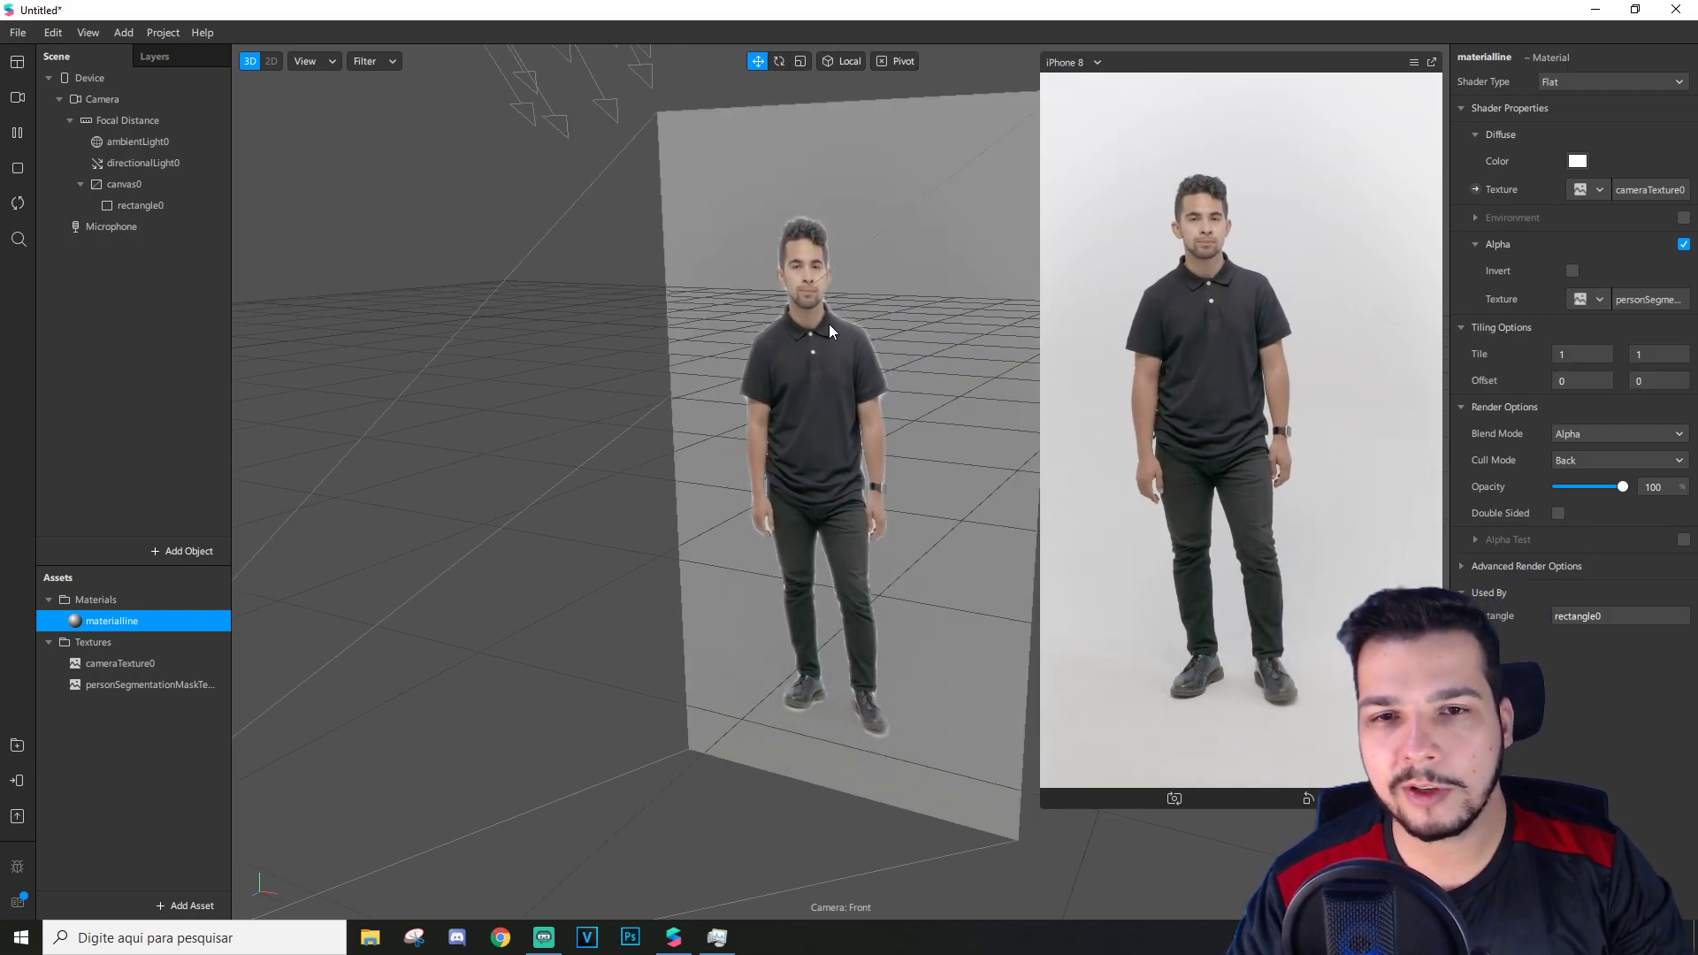
{"action": "scroll", "coordinate": [782, 438], "scroll_direction": "up", "scroll_amount": 2}
{"action": "right_click_drag", "start_coordinate": [778, 448], "coordinate": [959, 414]}
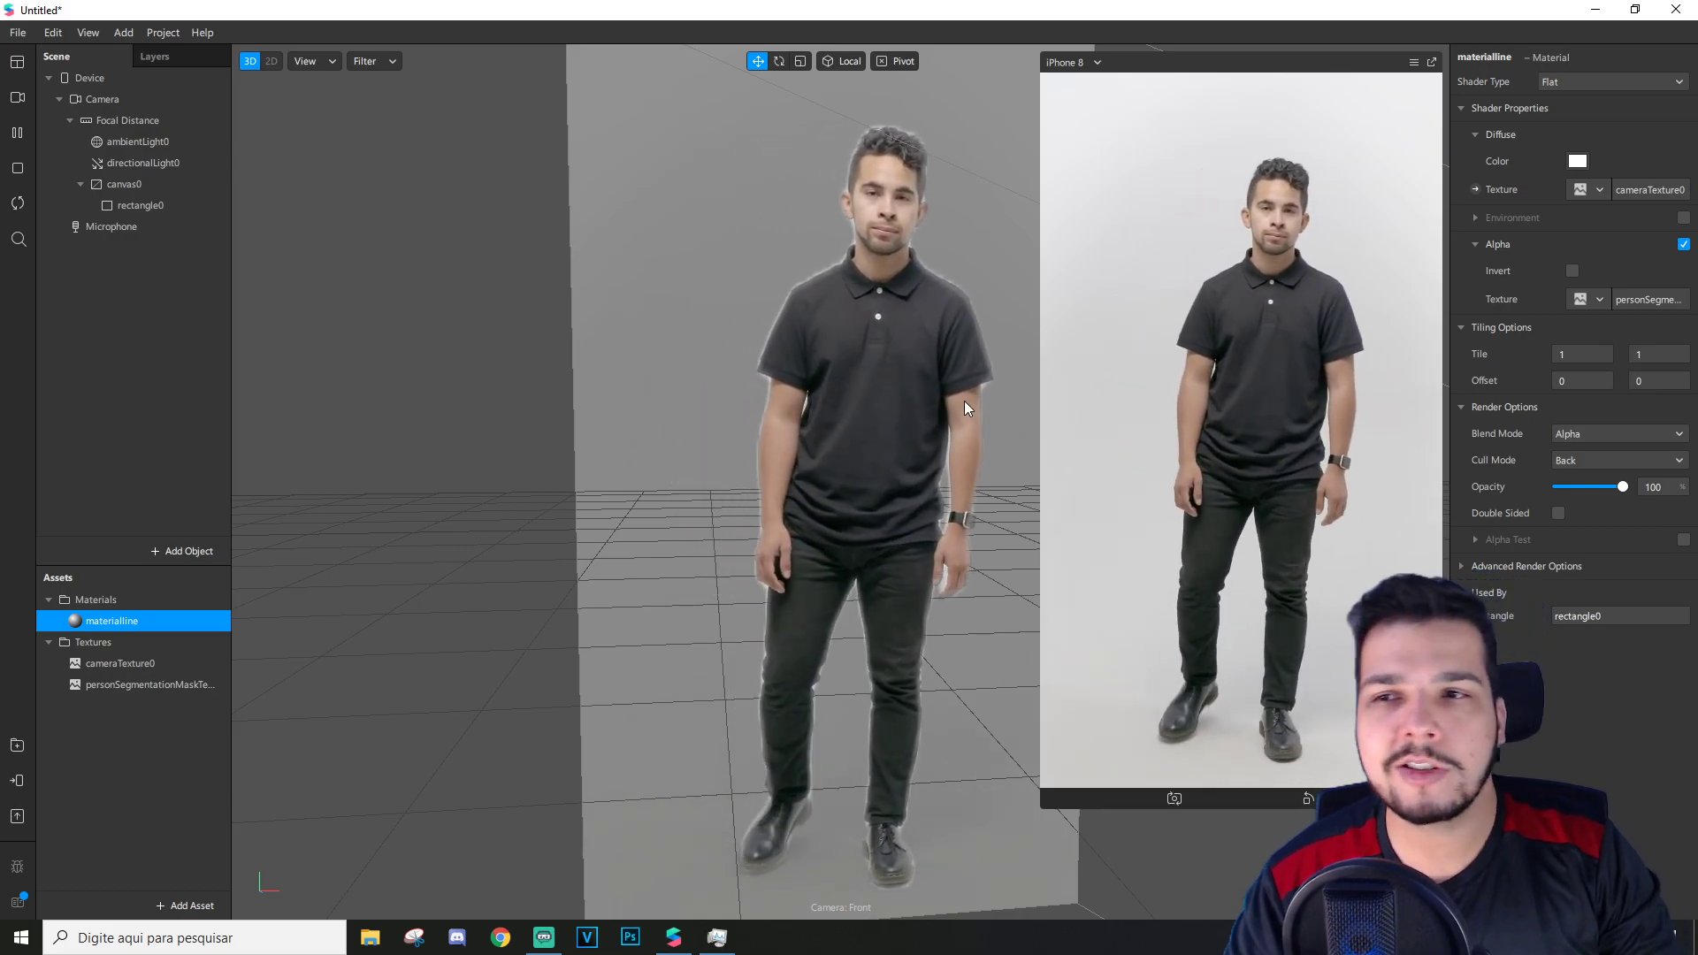
Step: Try a uniform scale of -1 on the rectangle, then restore the scale to 1
{"action": "left_click", "coordinate": [155, 201]}
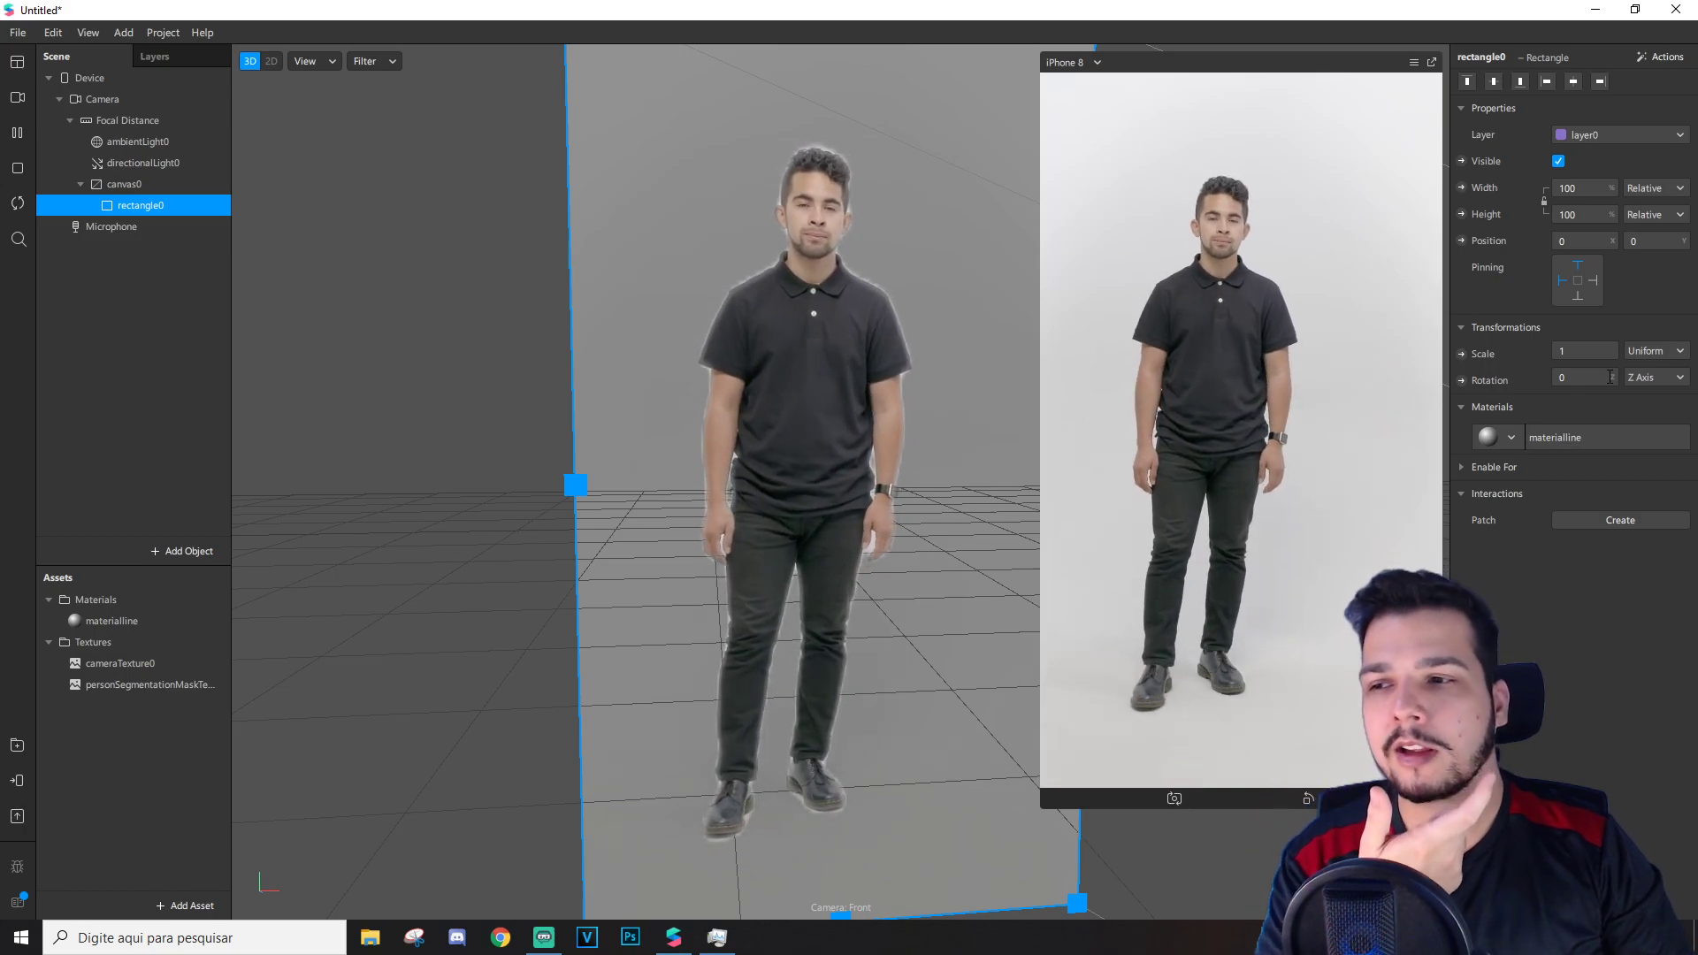
{"action": "left_click", "coordinate": [1584, 351]}
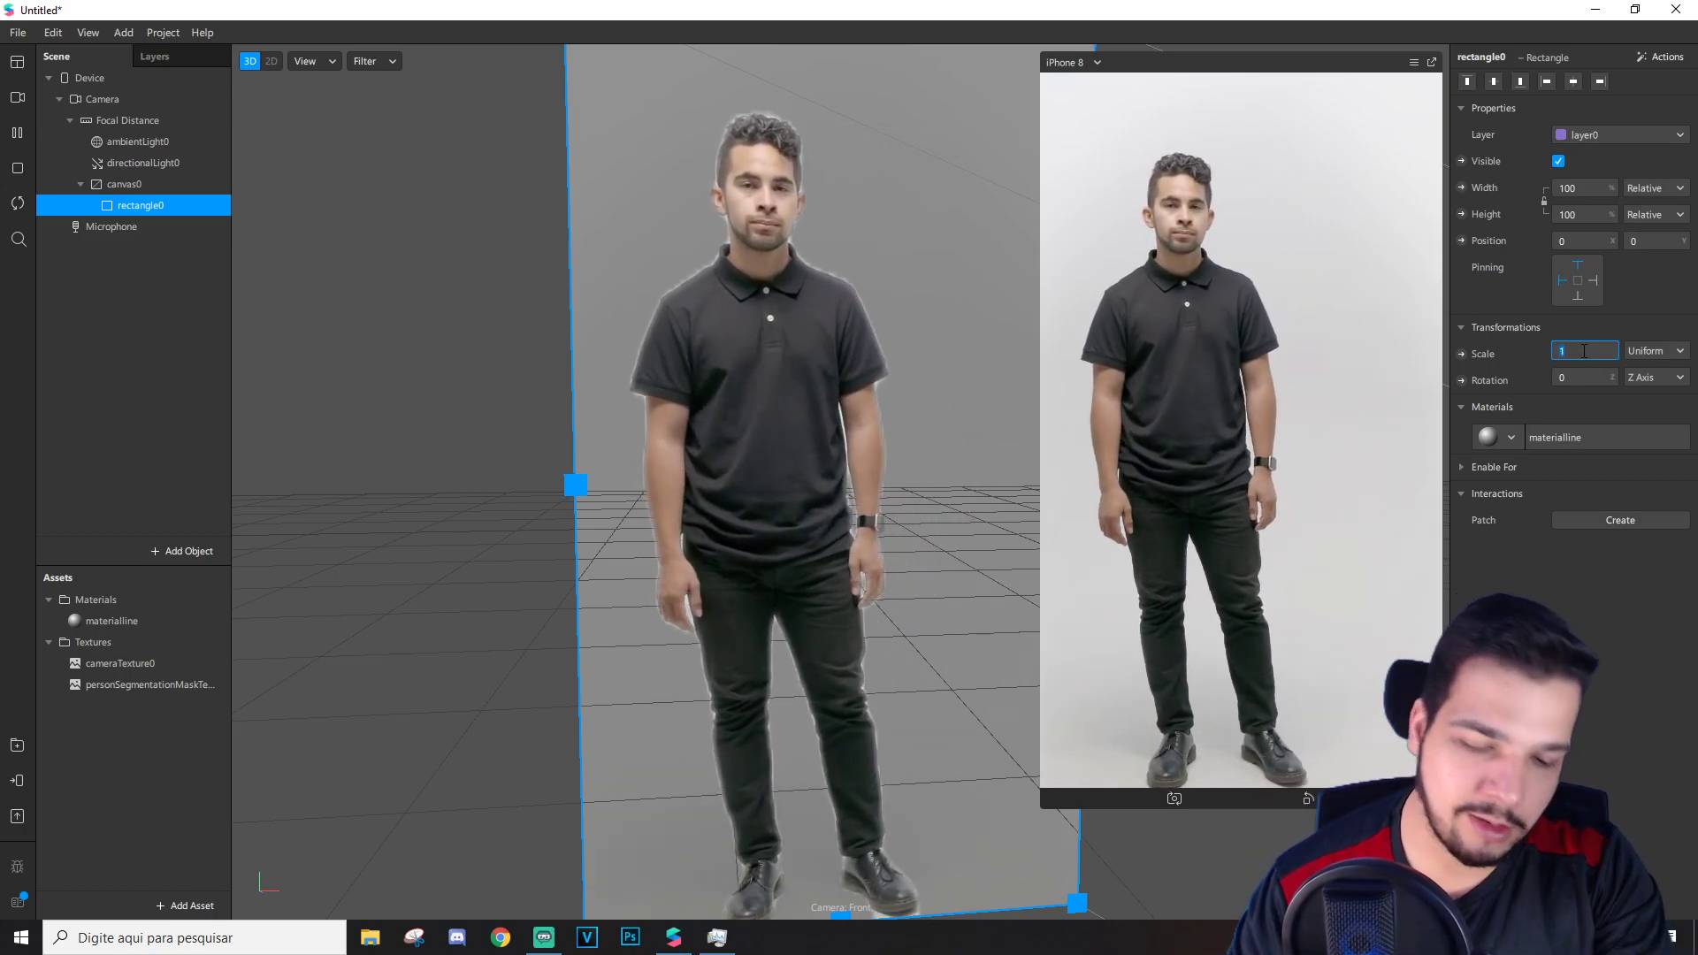
{"action": "type", "text": "-"}
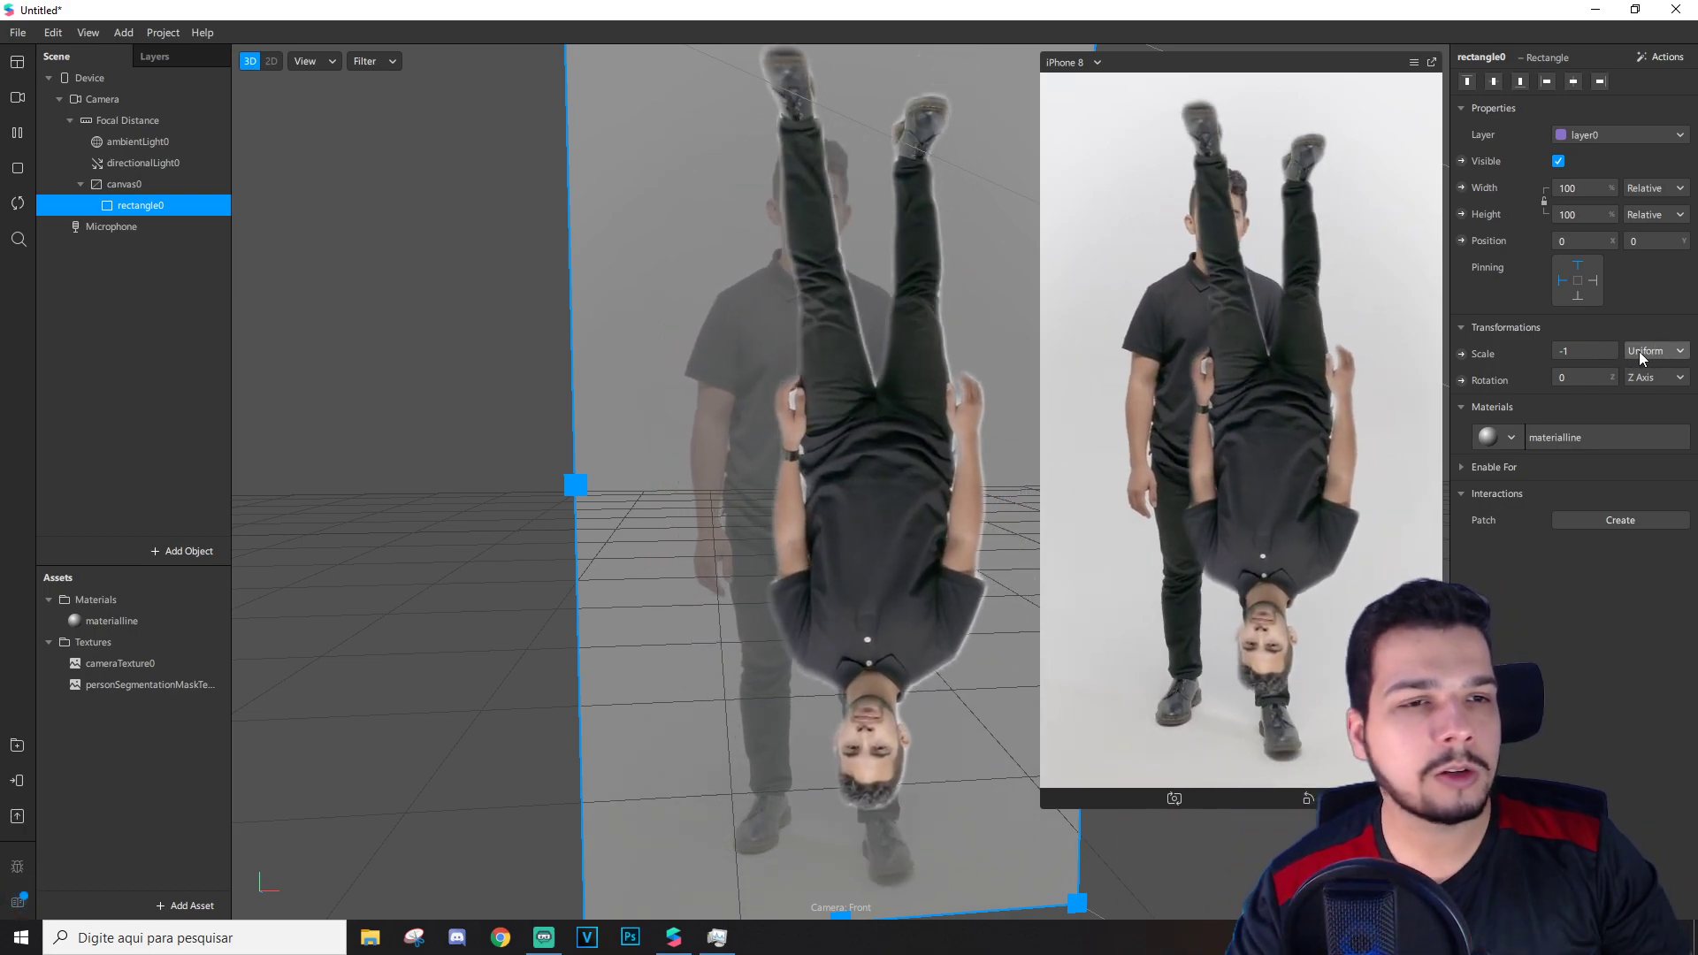
{"action": "left_click_drag", "start_coordinate": [1582, 352], "coordinate": [1495, 348]}
{"action": "type", "text": "1"}
{"action": "key", "text": "Return"}
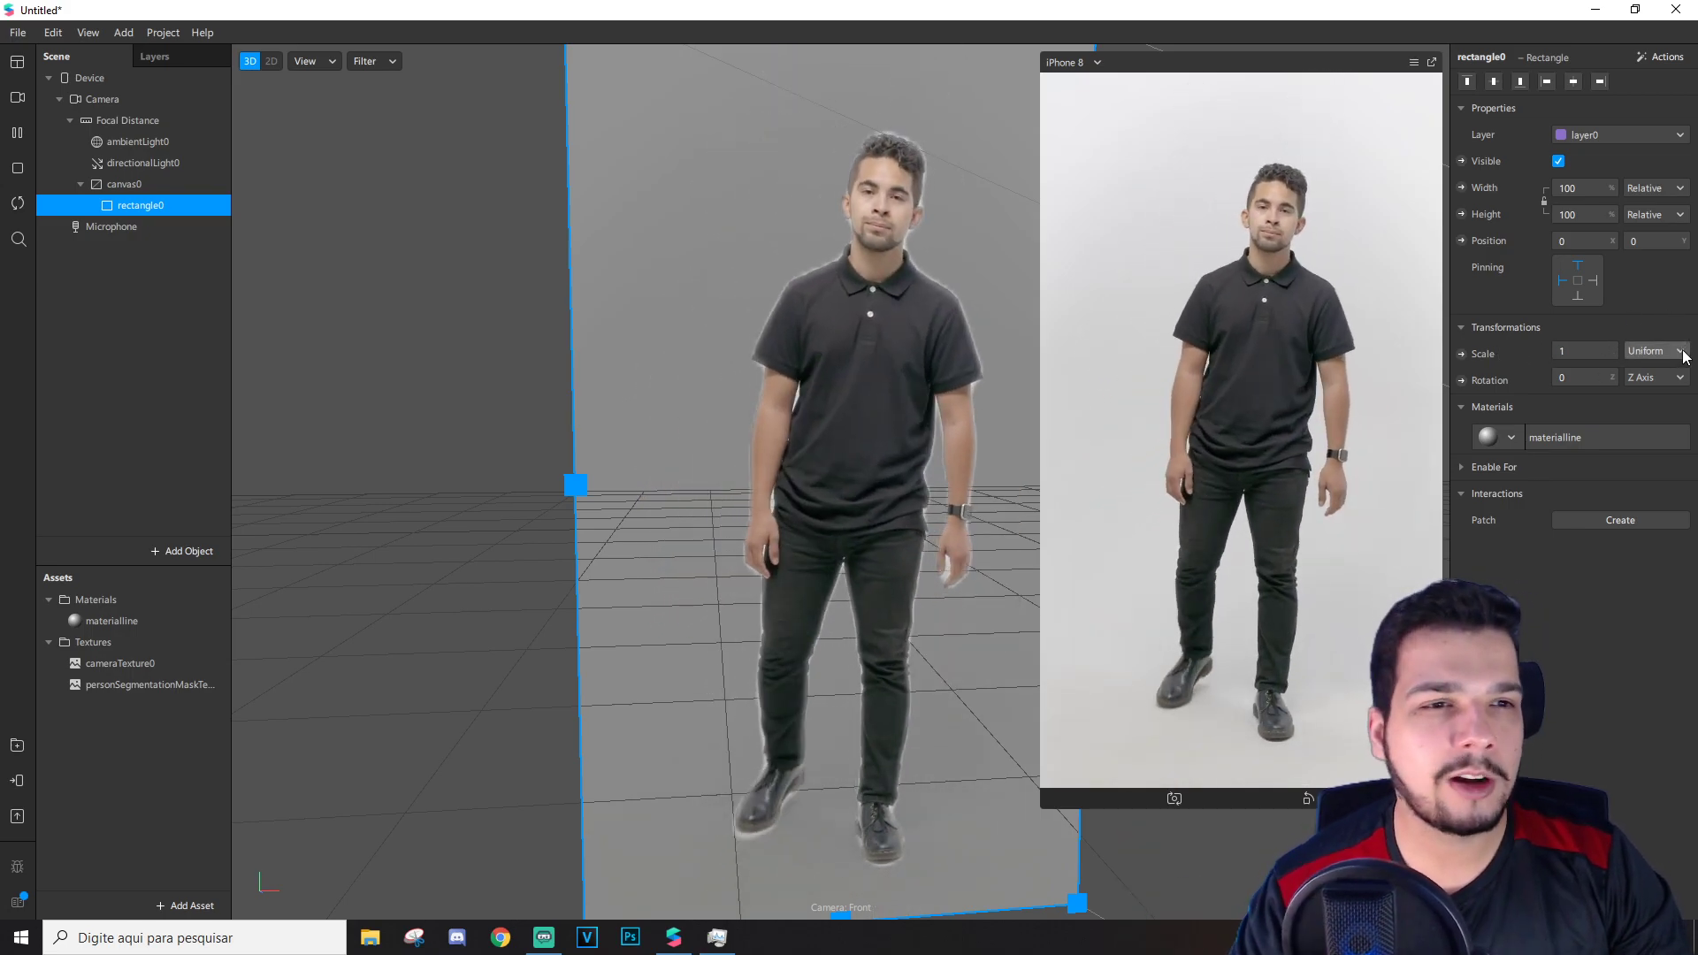
Step: Switch the rectangle's scale mode to Per Axis and set its X scale to -1 to mirror it
{"action": "left_click", "coordinate": [1647, 371]}
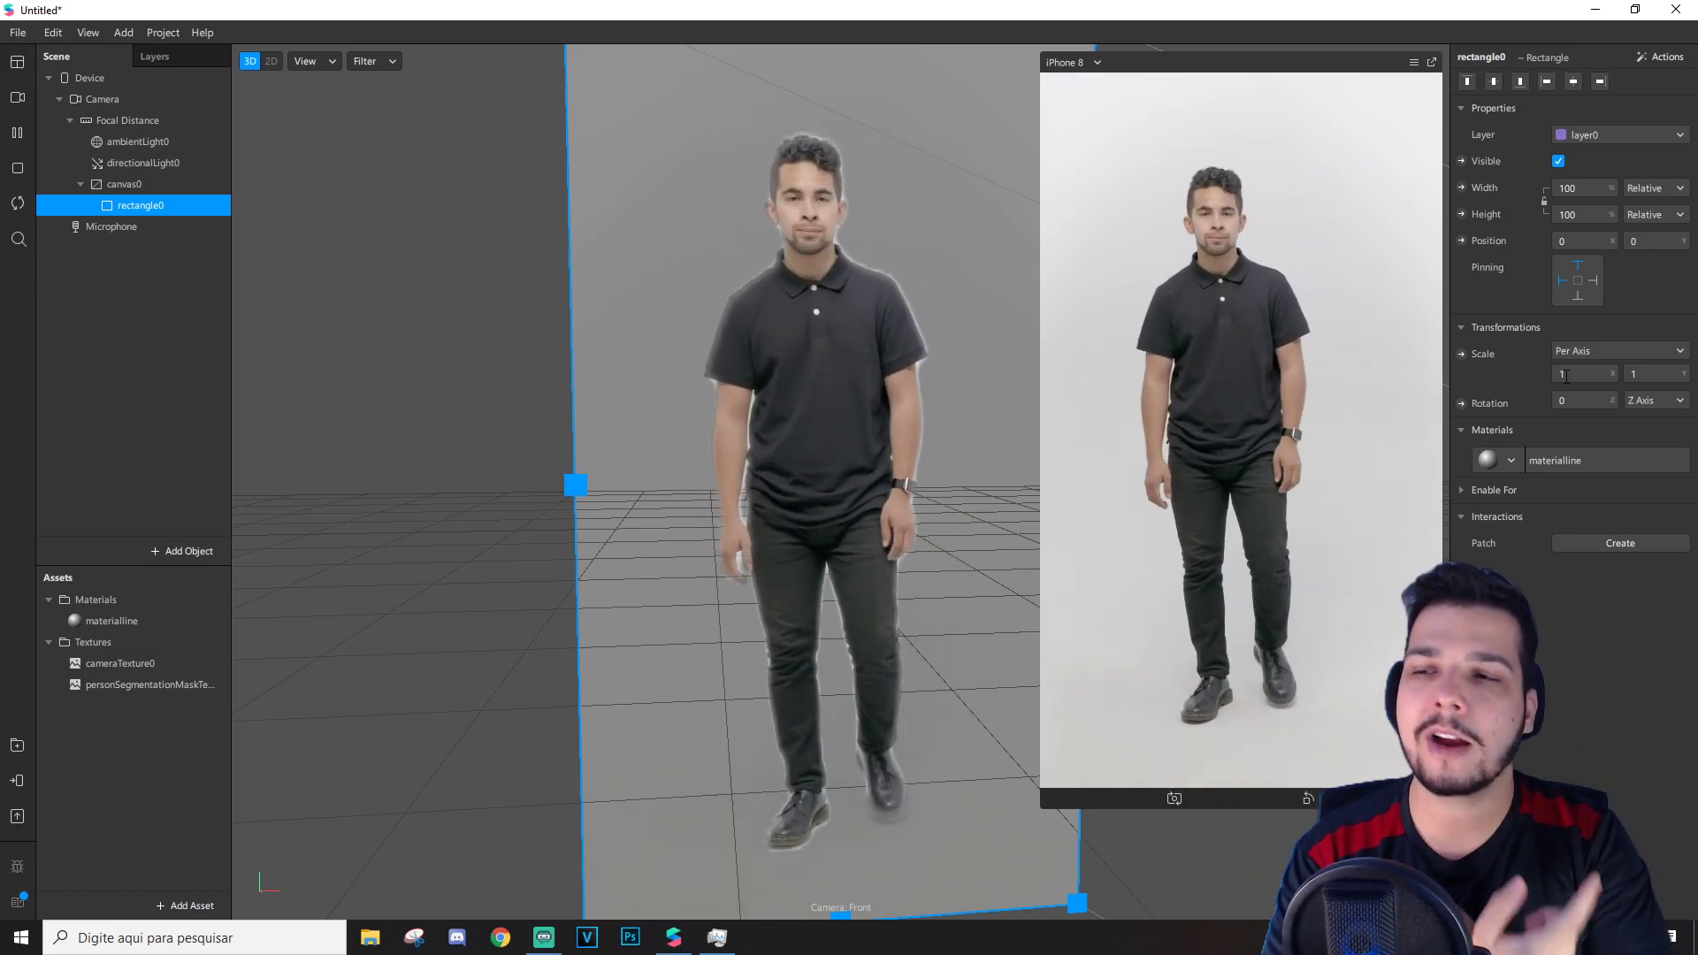
{"action": "left_click", "coordinate": [1565, 375]}
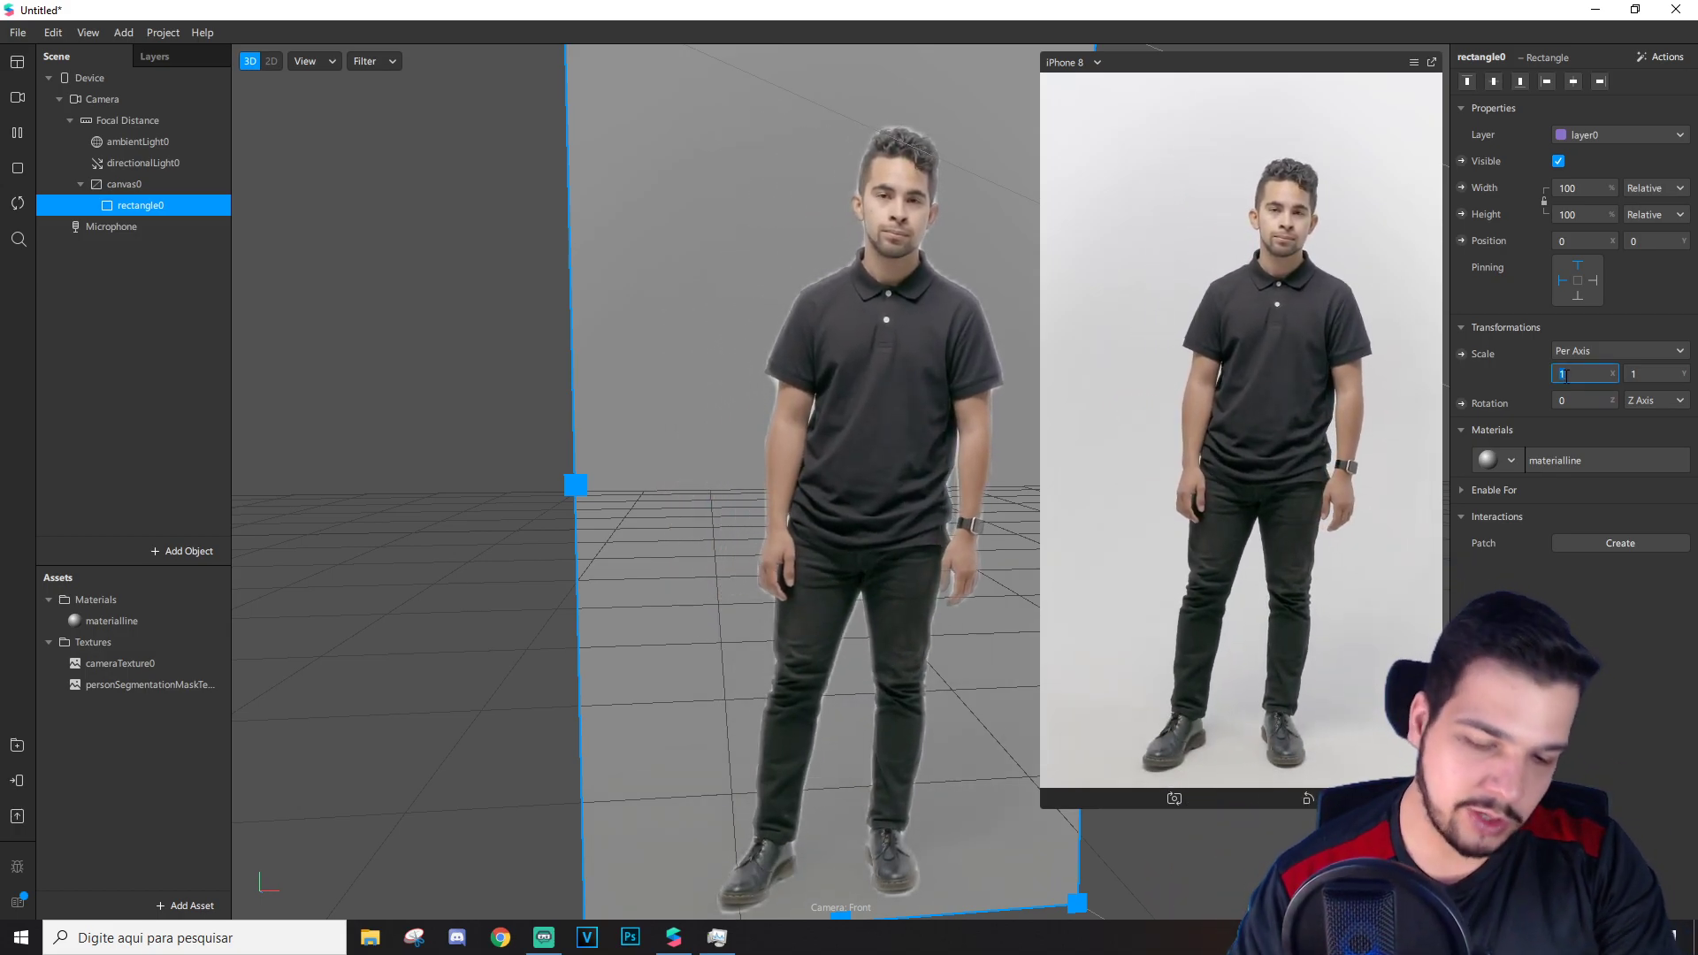
{"action": "type", "text": "-1"}
{"action": "key", "text": "Return"}
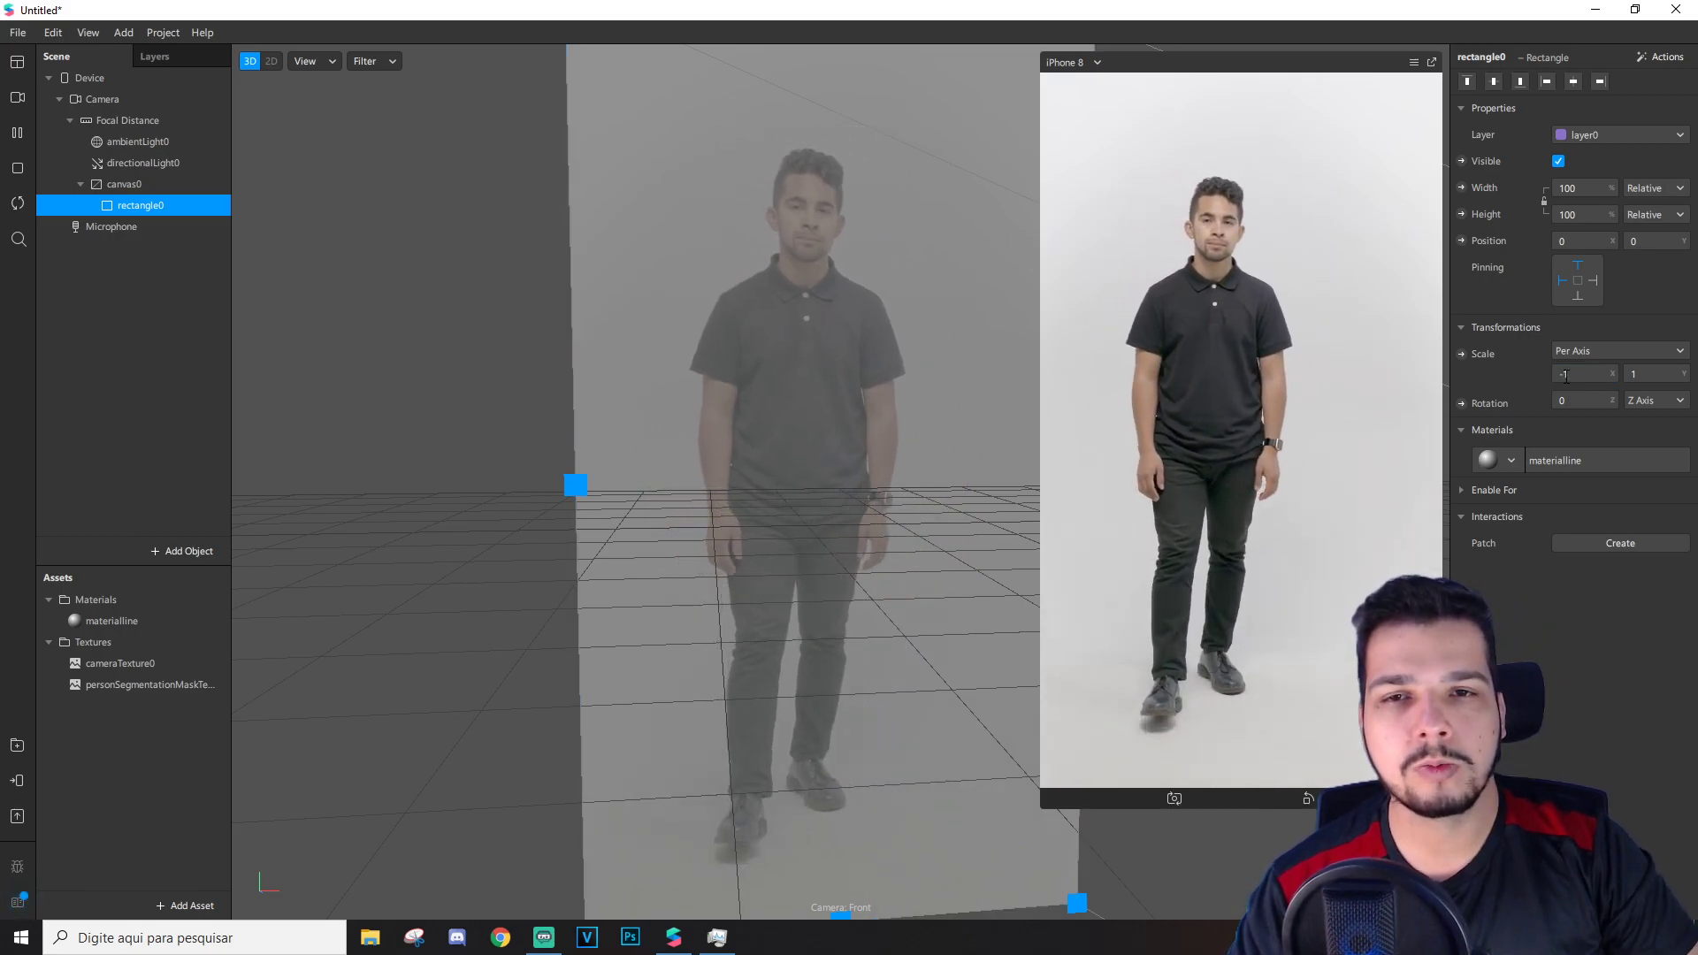
Step: Enable Double Sided rendering on materialline, comparing the mirrored copy with the option off and on
{"action": "scroll", "coordinate": [843, 341], "scroll_direction": "down", "scroll_amount": 5}
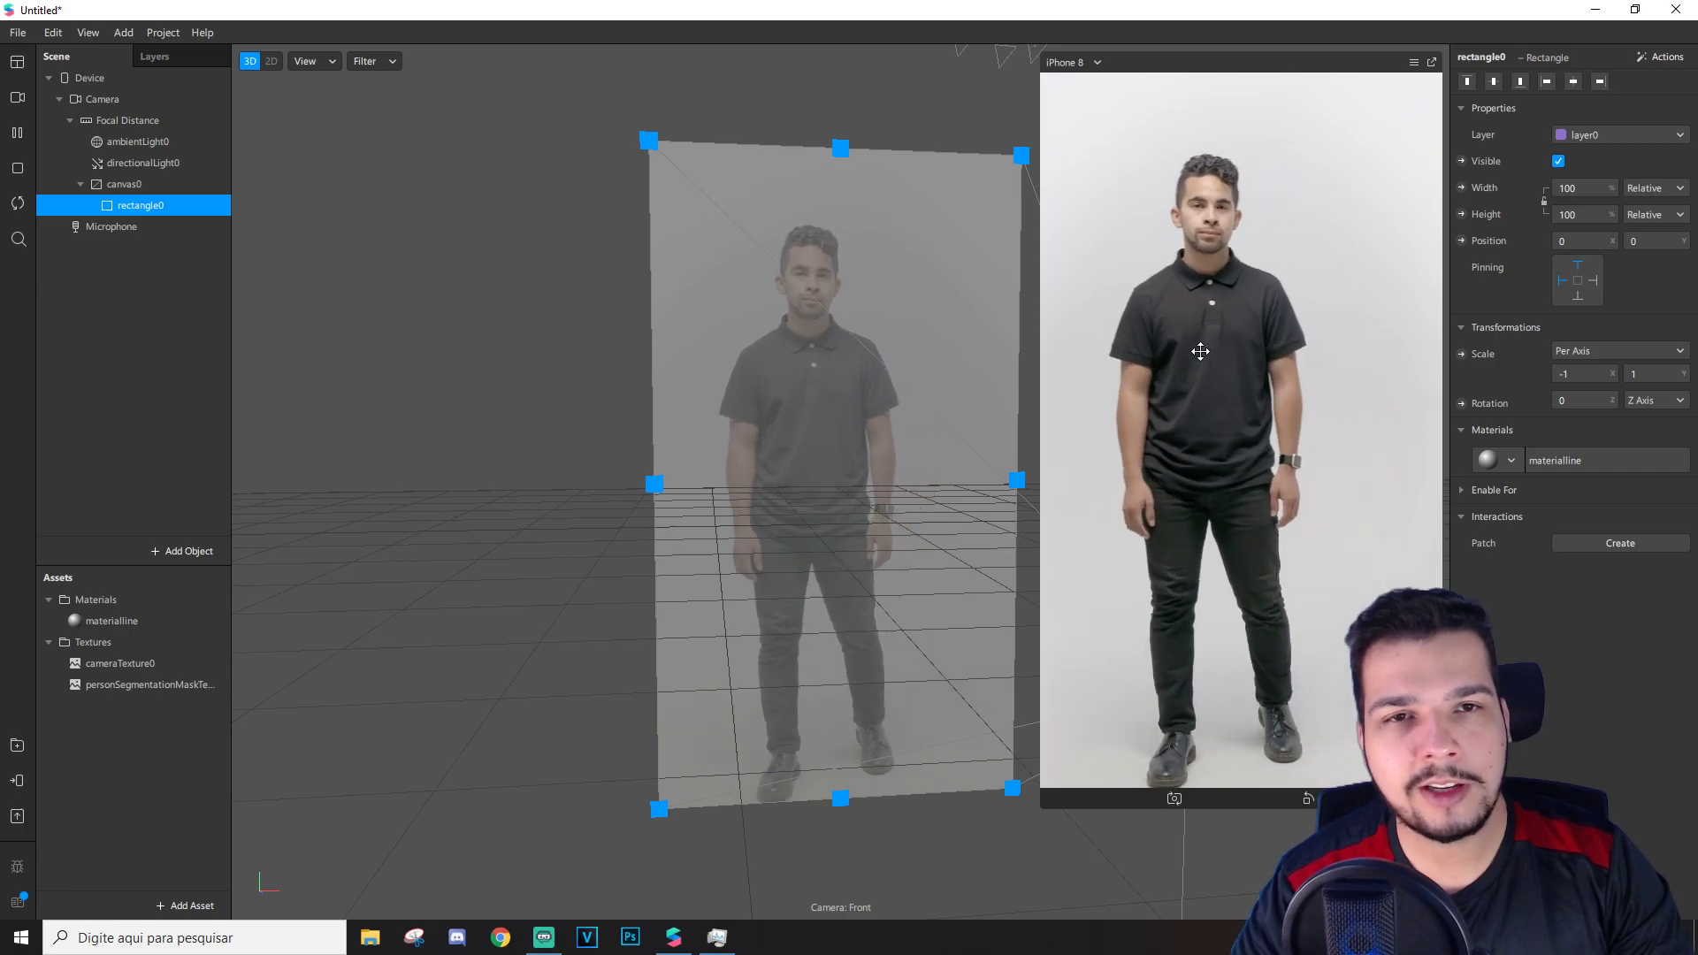
{"action": "right_click_drag", "start_coordinate": [685, 534], "coordinate": [1354, 569]}
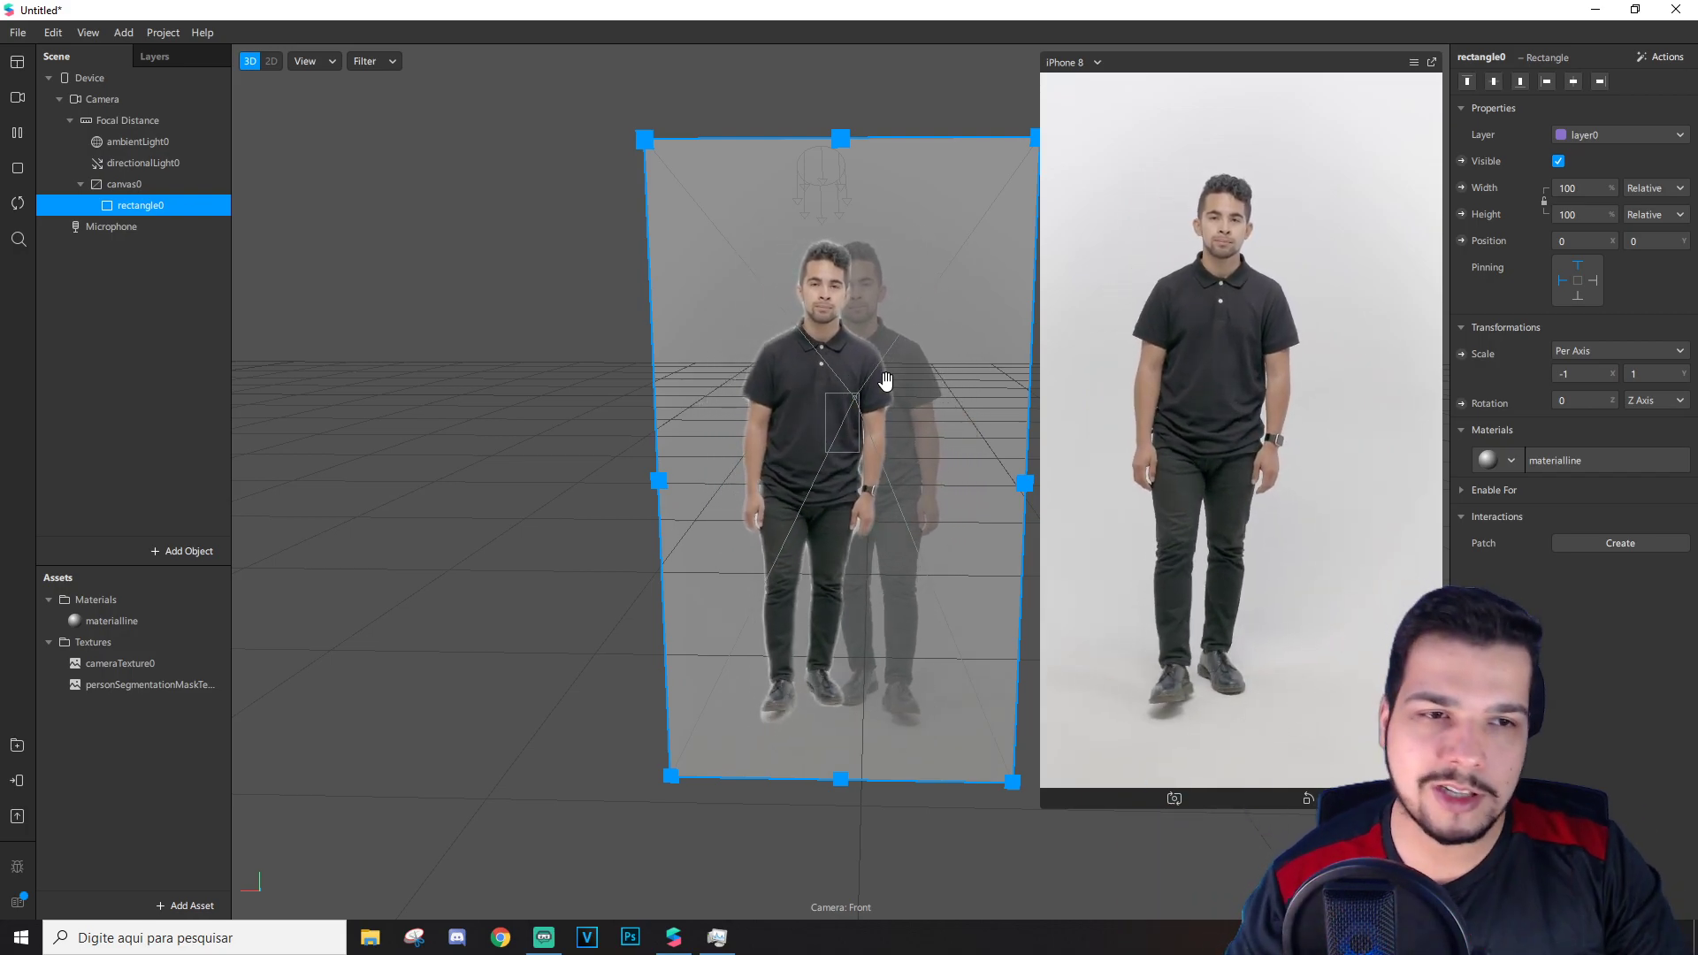
{"action": "left_click", "coordinate": [113, 620]}
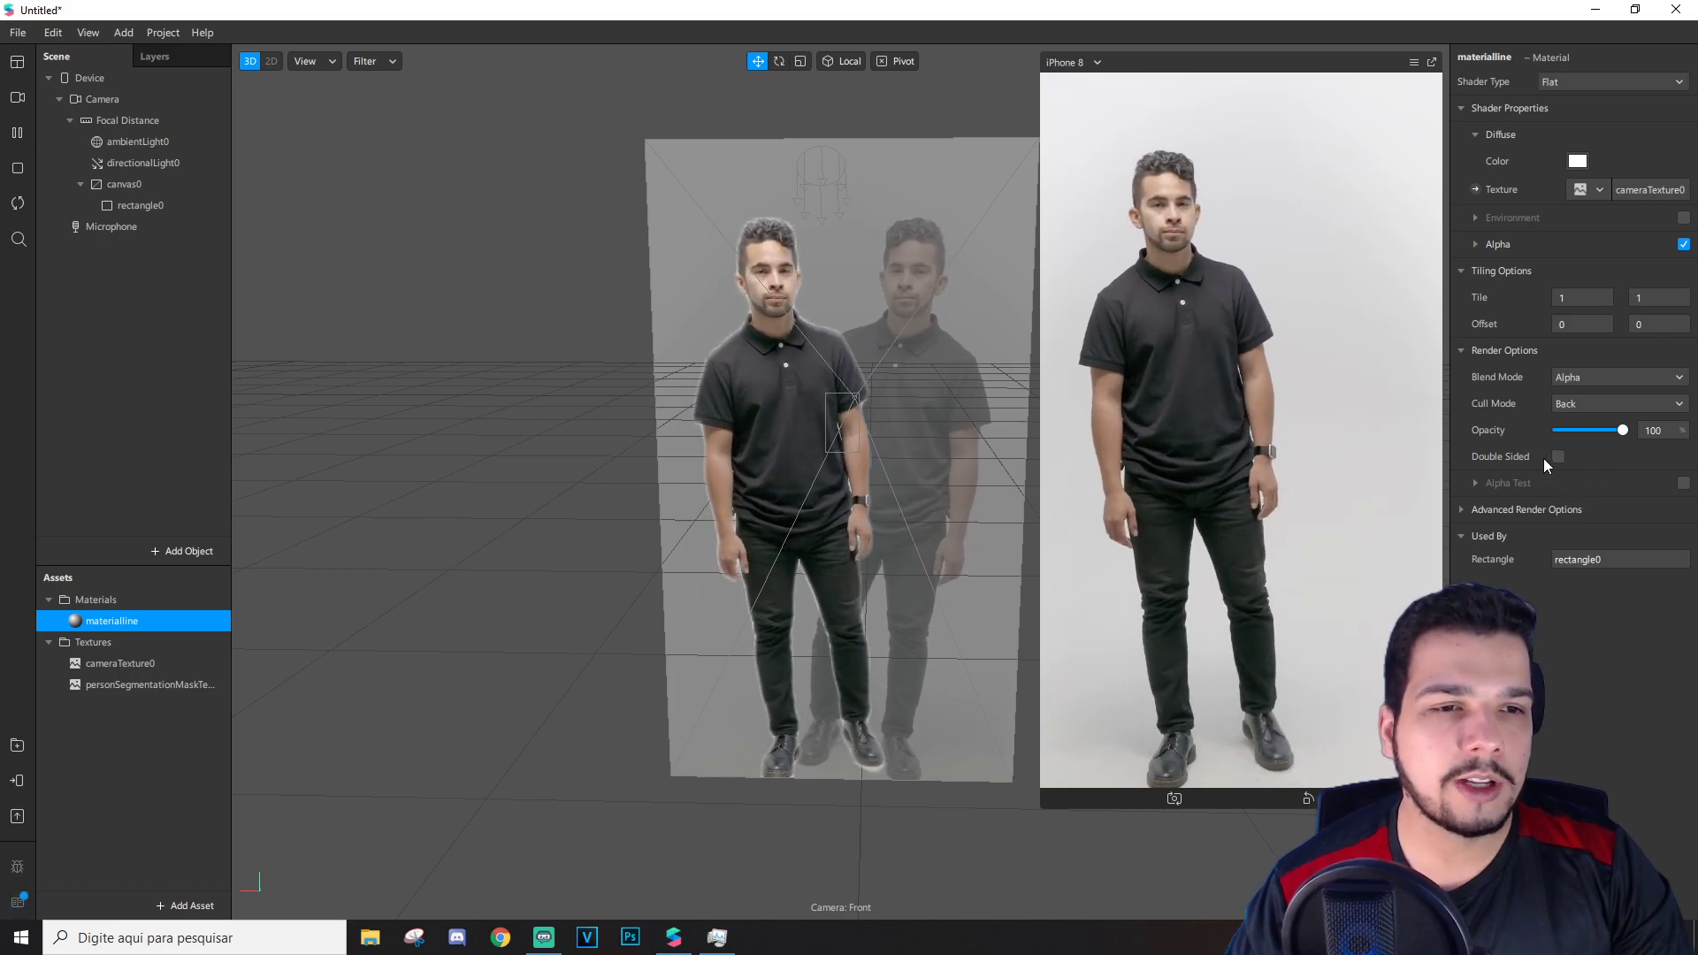
{"action": "left_click", "coordinate": [1558, 456]}
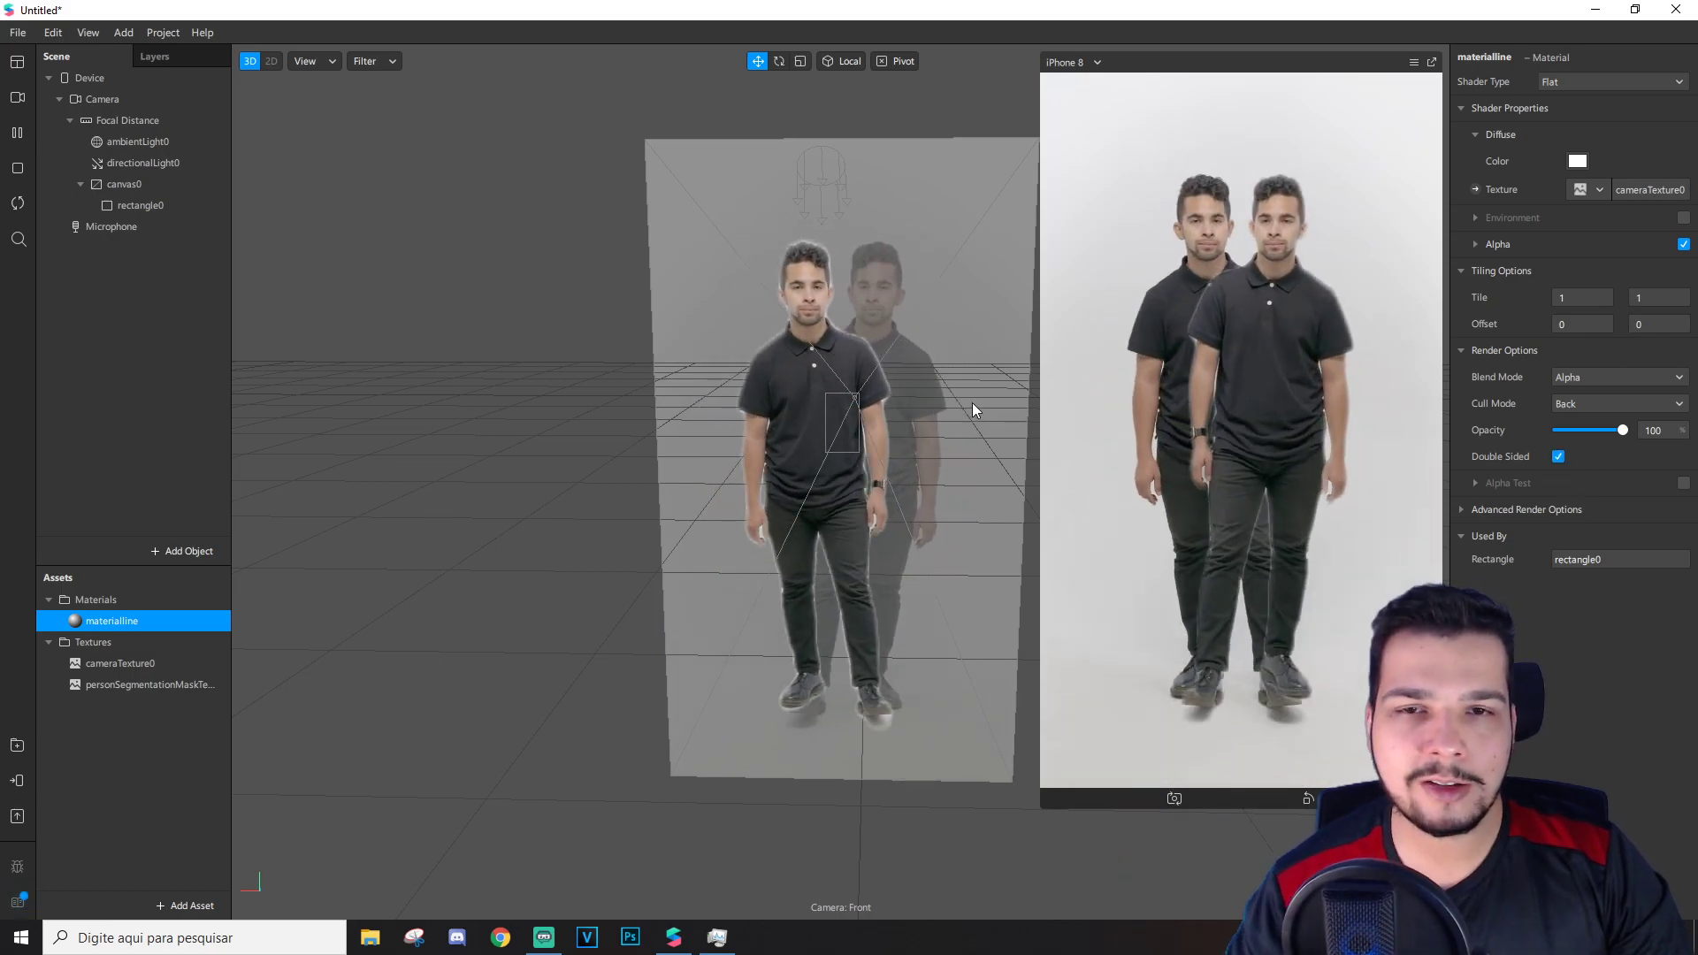
{"action": "left_click_drag", "start_coordinate": [884, 389], "coordinate": [697, 568]}
{"action": "left_click_drag", "start_coordinate": [588, 712], "coordinate": [730, 627]}
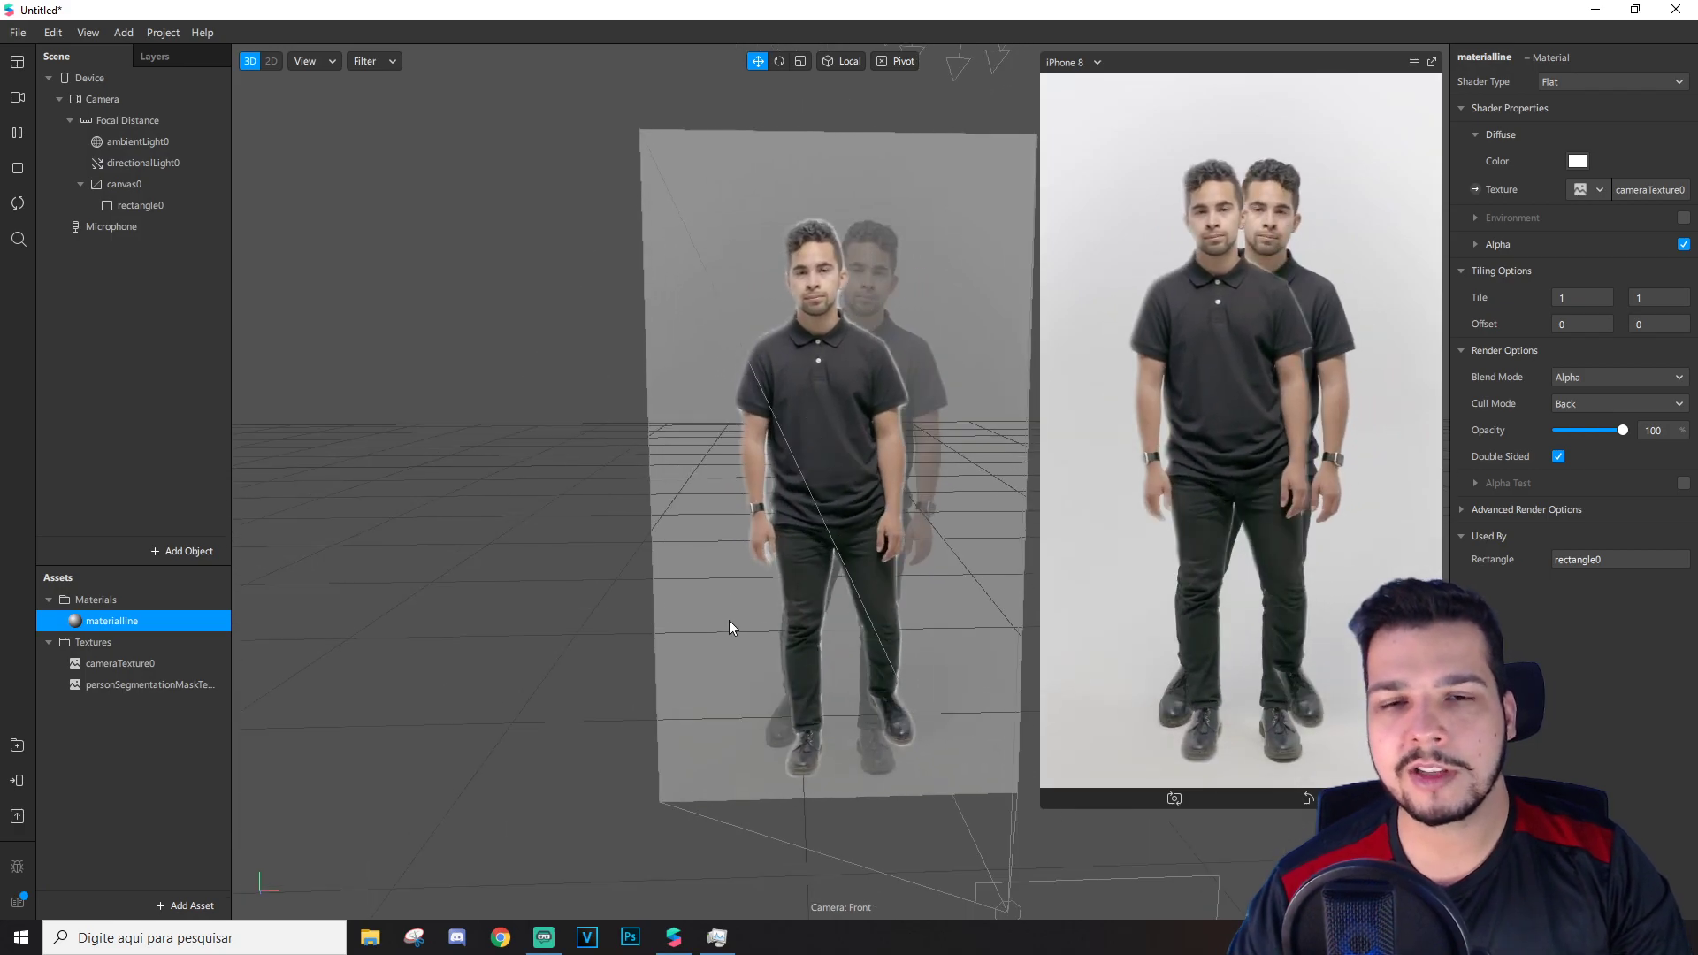
{"action": "left_click_drag", "start_coordinate": [967, 464], "coordinate": [872, 469]}
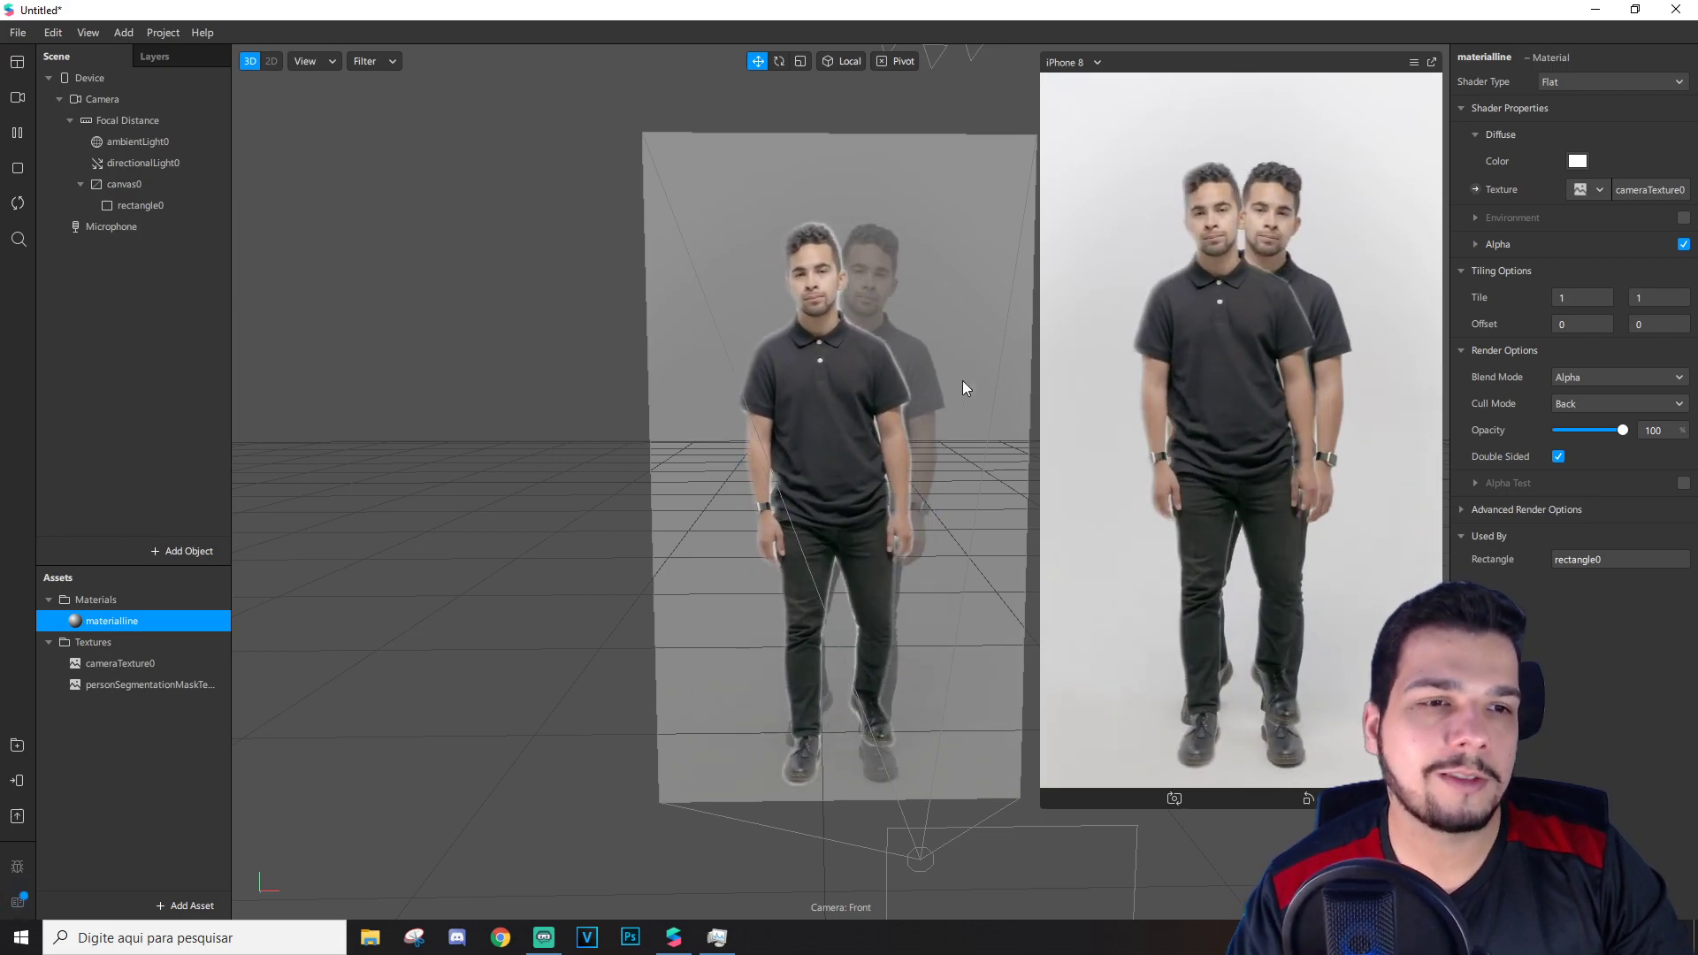
{"action": "left_click", "coordinate": [1559, 456]}
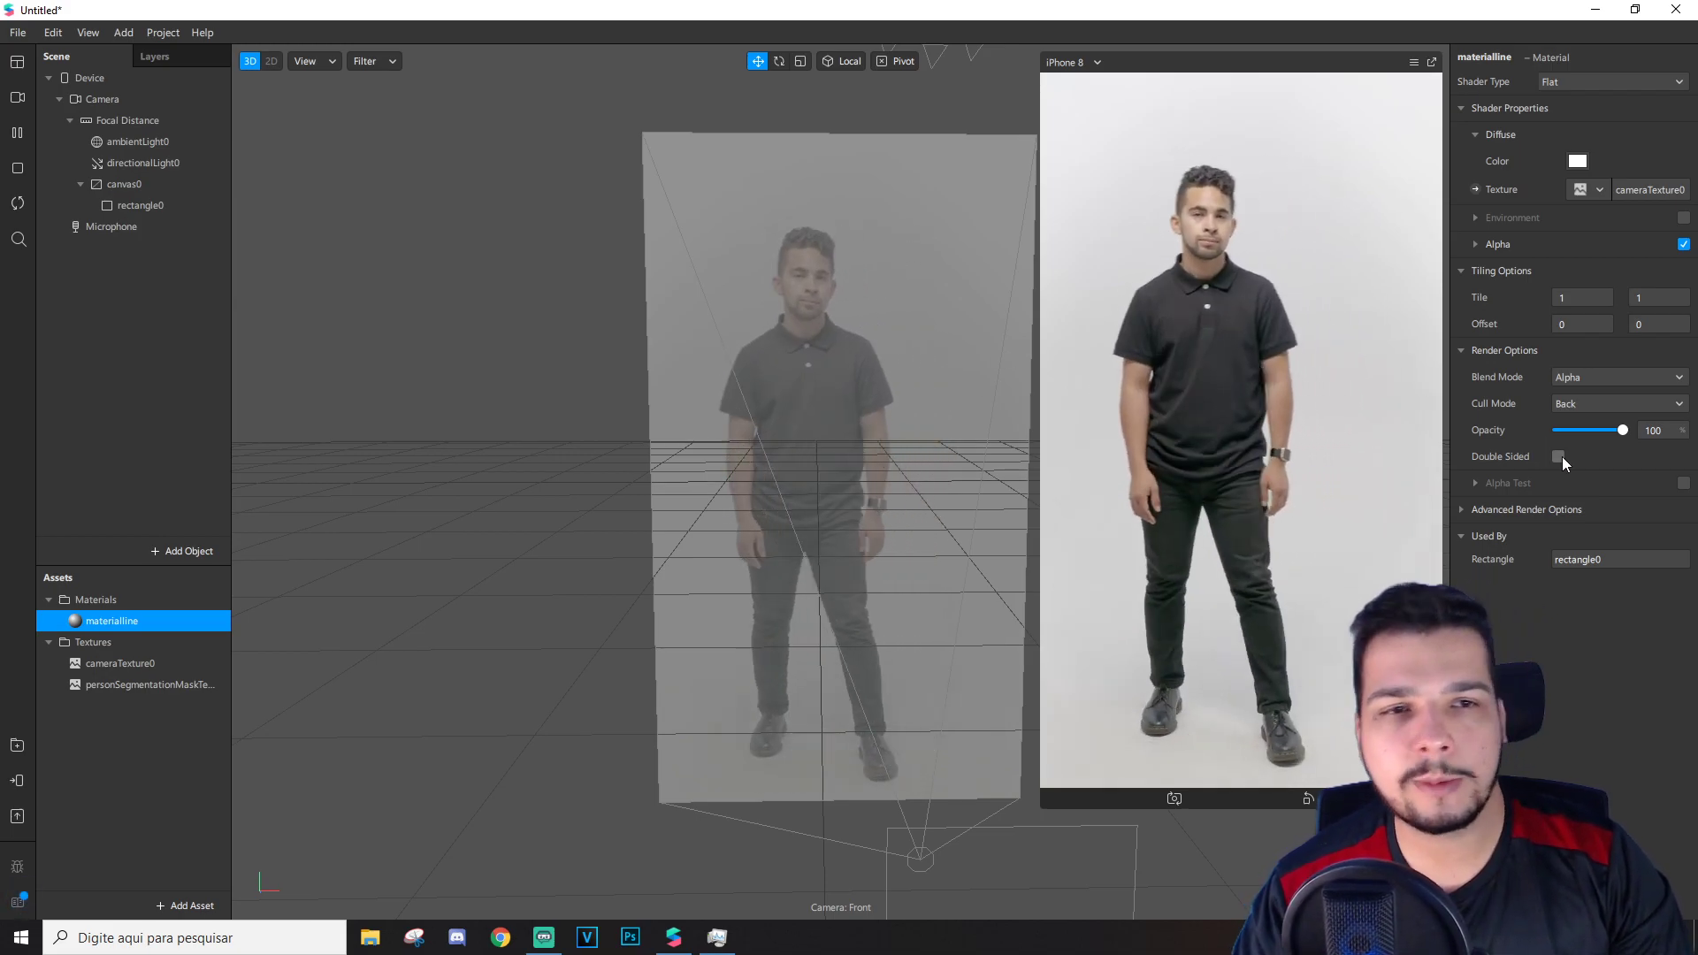
{"action": "left_click", "coordinate": [1558, 457]}
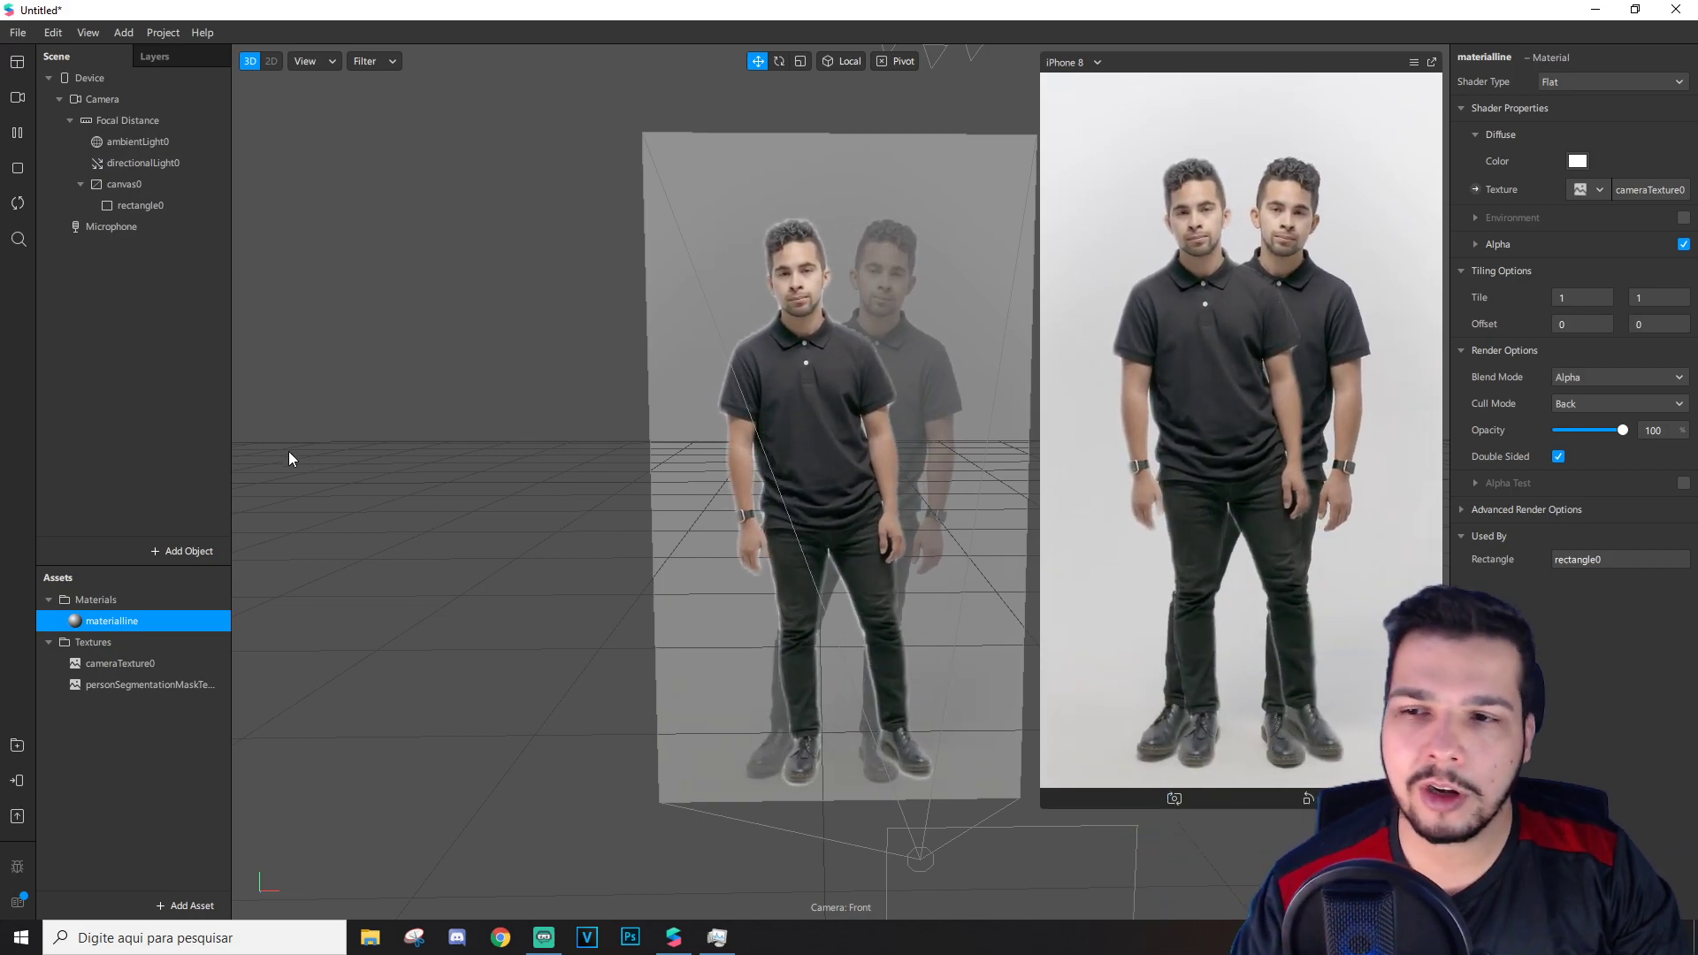
Step: Look up the Sobel Filter patch asset in the AR Library and examine its description and sample patch graph
{"action": "left_click", "coordinate": [17, 746]}
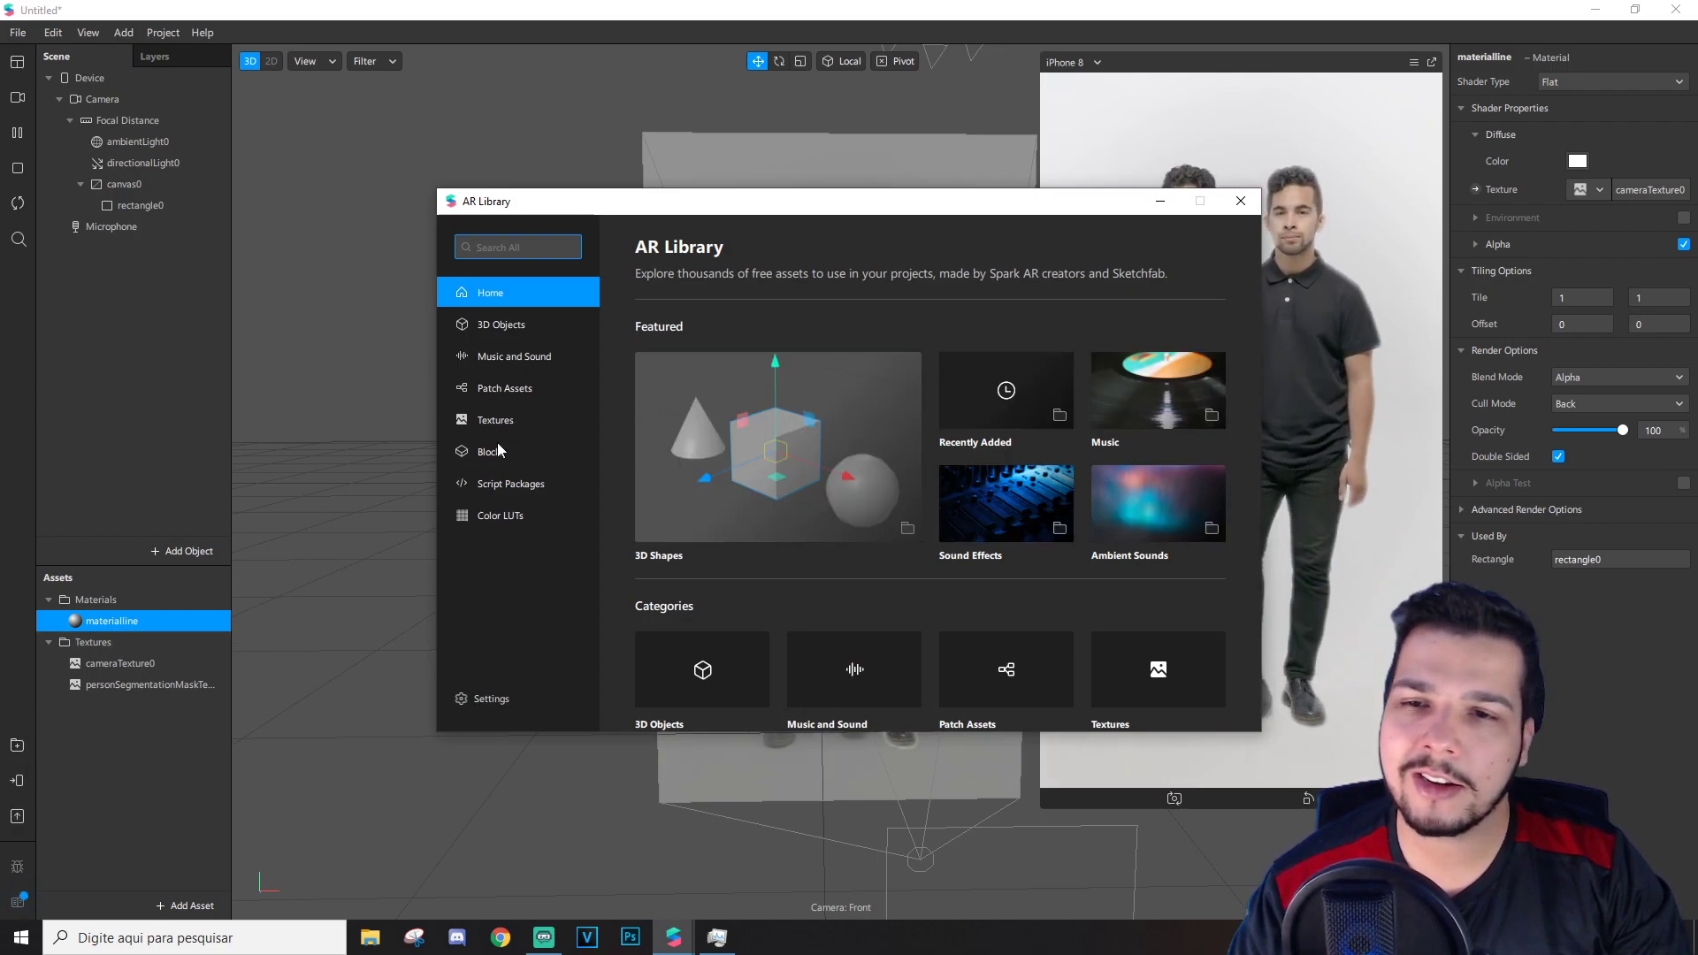
{"action": "left_click", "coordinate": [506, 389]}
{"action": "scroll", "coordinate": [1081, 469], "scroll_direction": "down", "scroll_amount": 3}
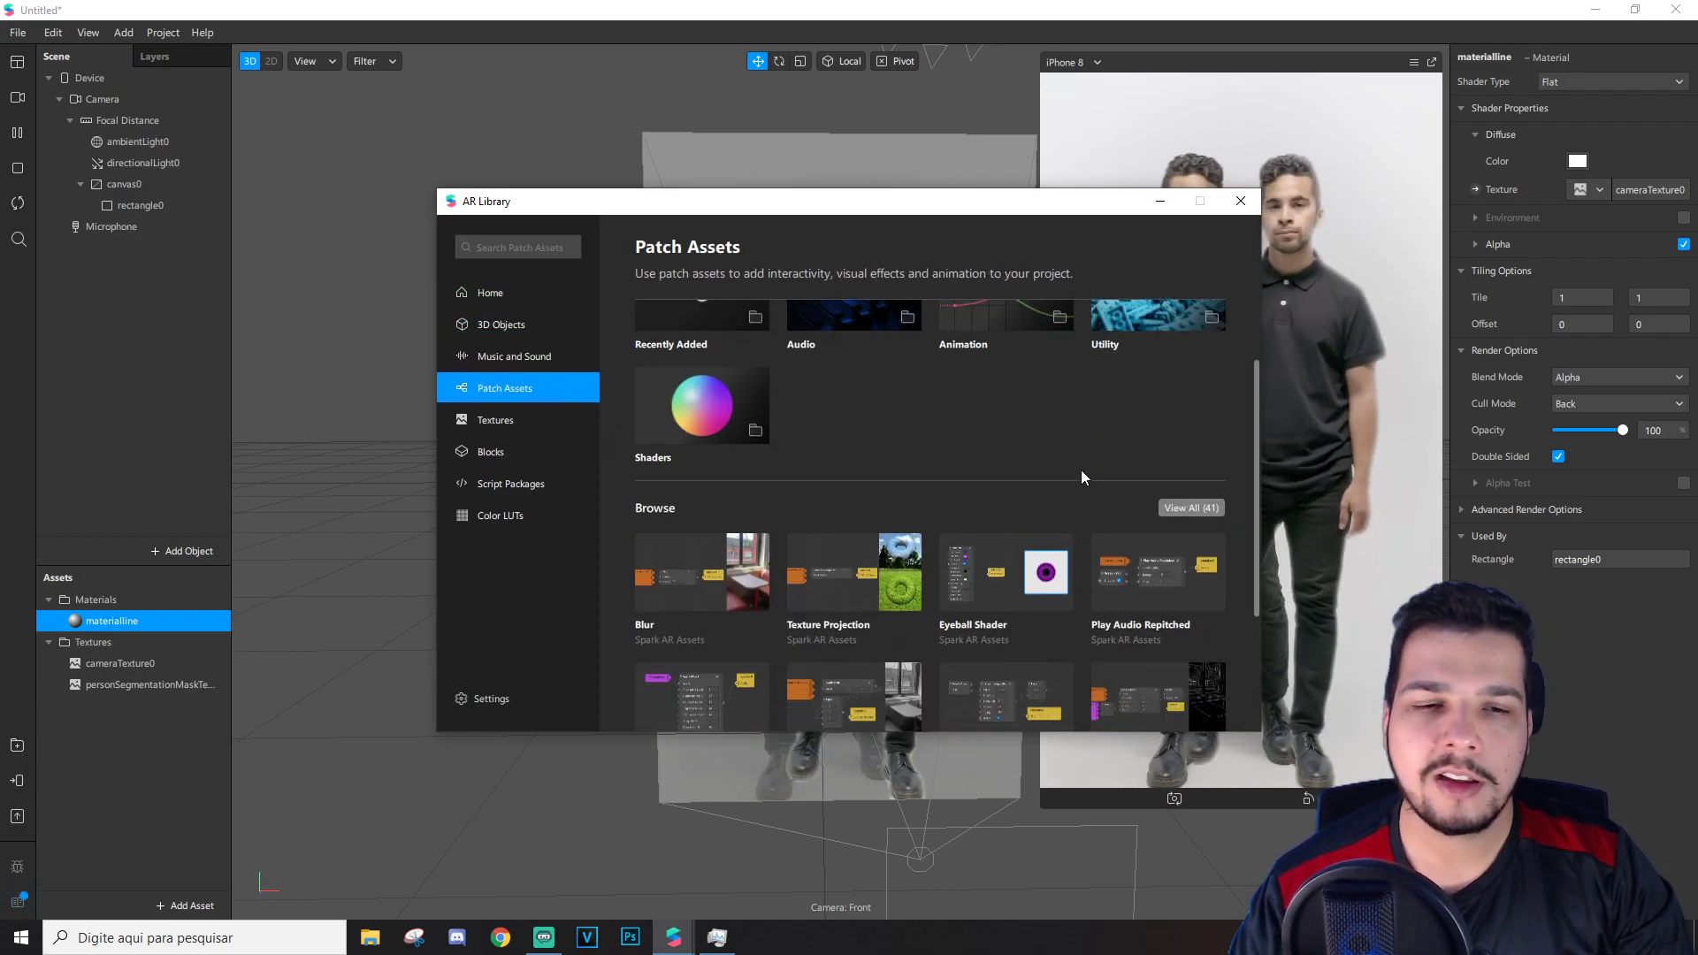
{"action": "left_click", "coordinate": [1133, 652]}
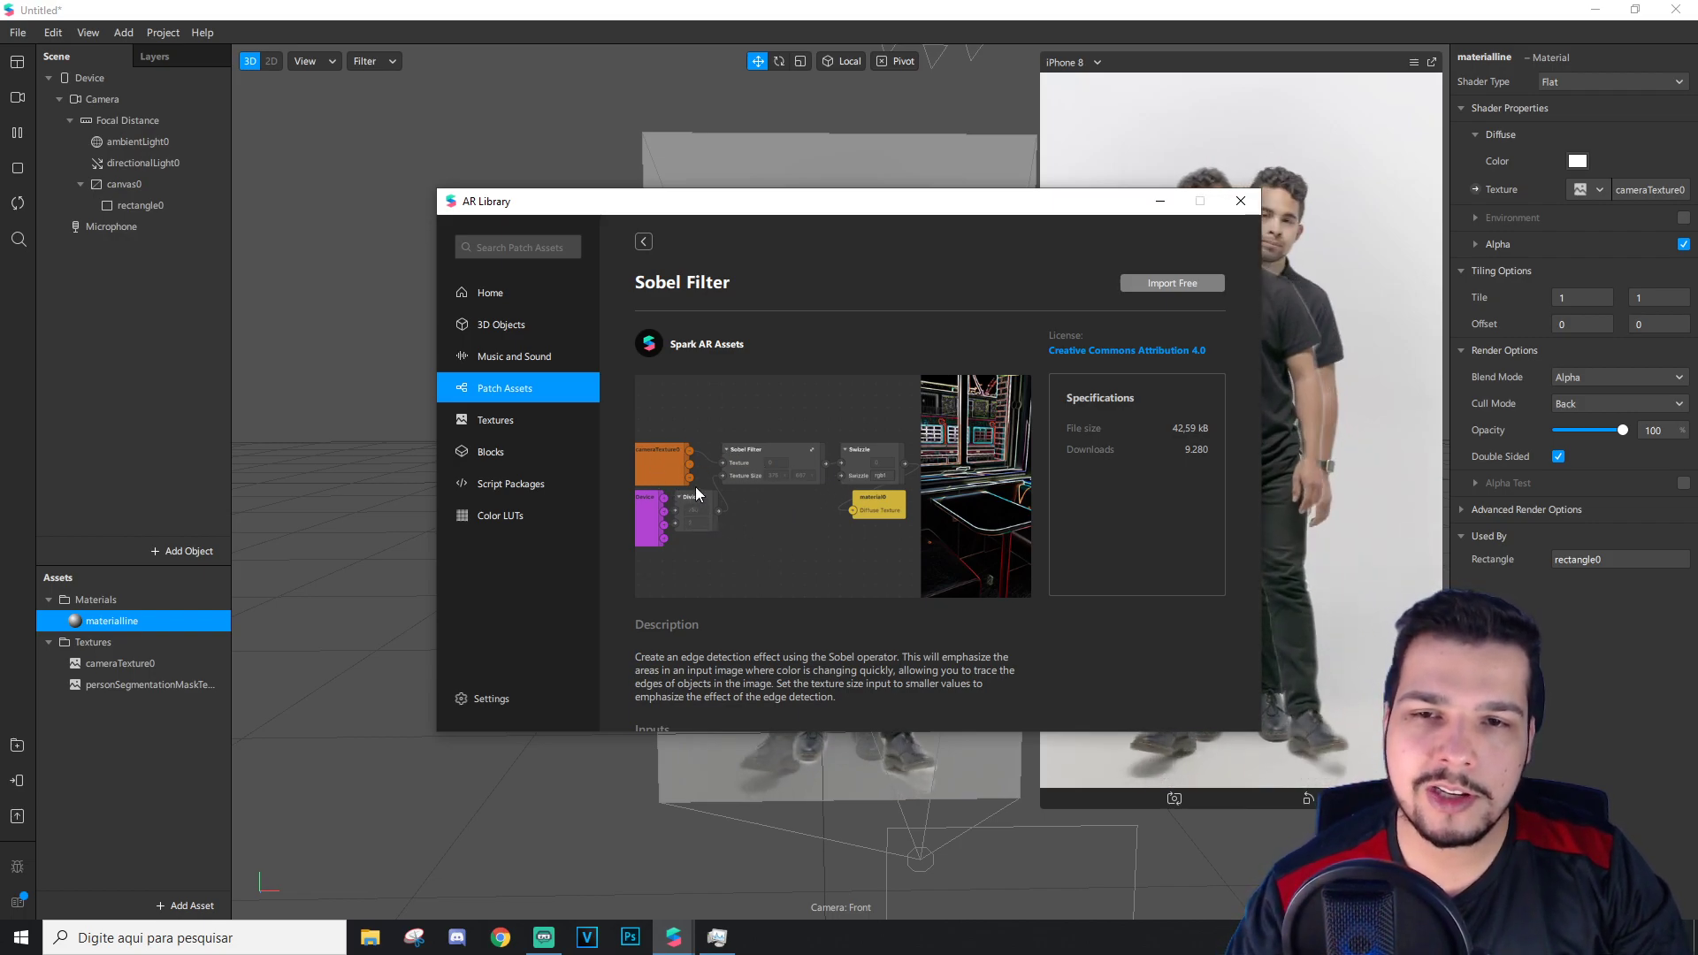
{"action": "mouse_move", "coordinate": [861, 222]}
{"action": "left_mouse_down"}
{"action": "mouse_move", "coordinate": [775, 244]}
{"action": "mouse_move", "coordinate": [847, 244]}
{"action": "left_mouse_up"}
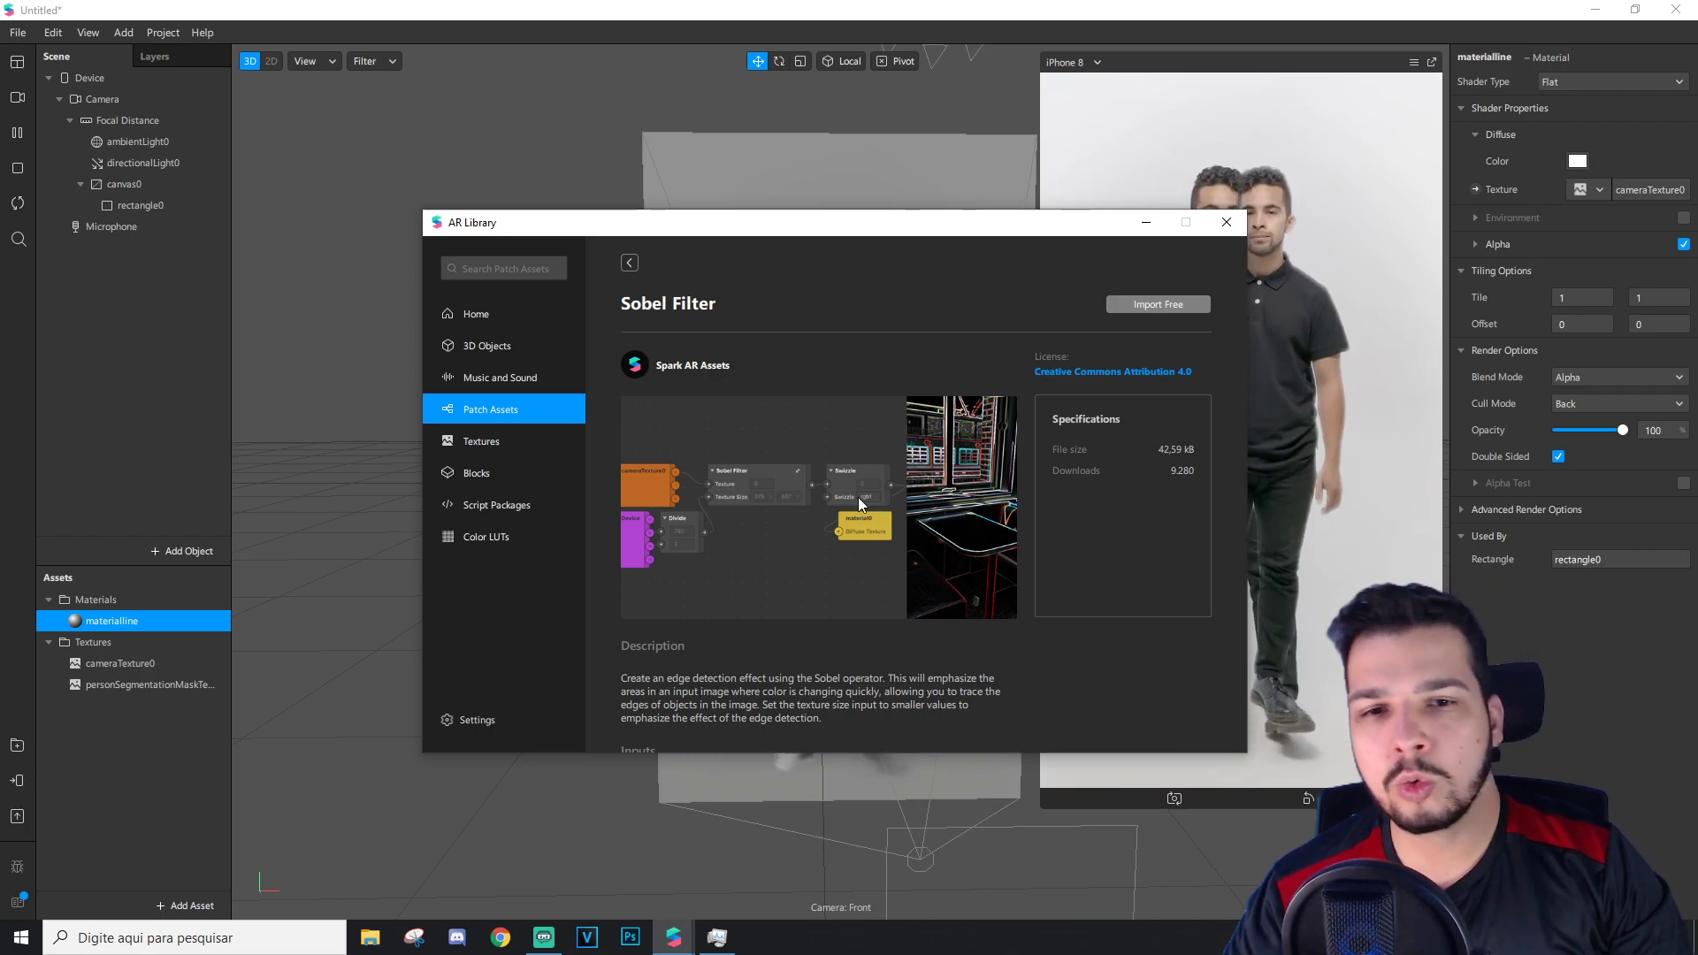
{"action": "left_click_drag", "start_coordinate": [1009, 227], "coordinate": [982, 253]}
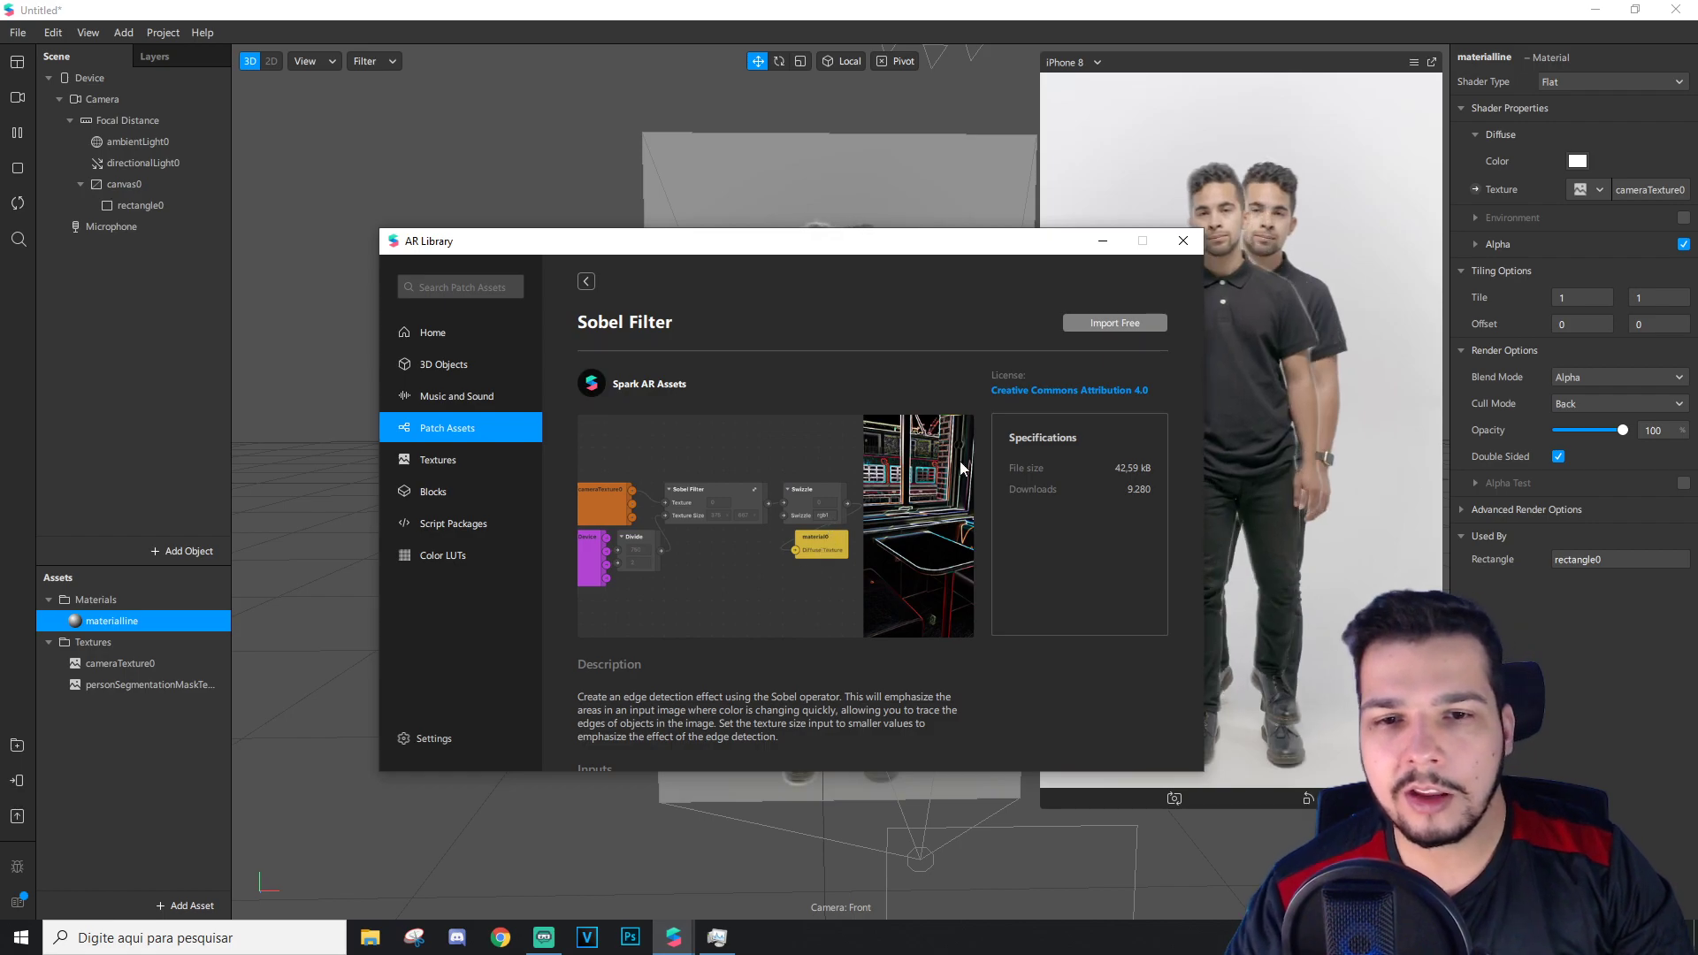
{"action": "left_click", "coordinate": [1183, 240]}
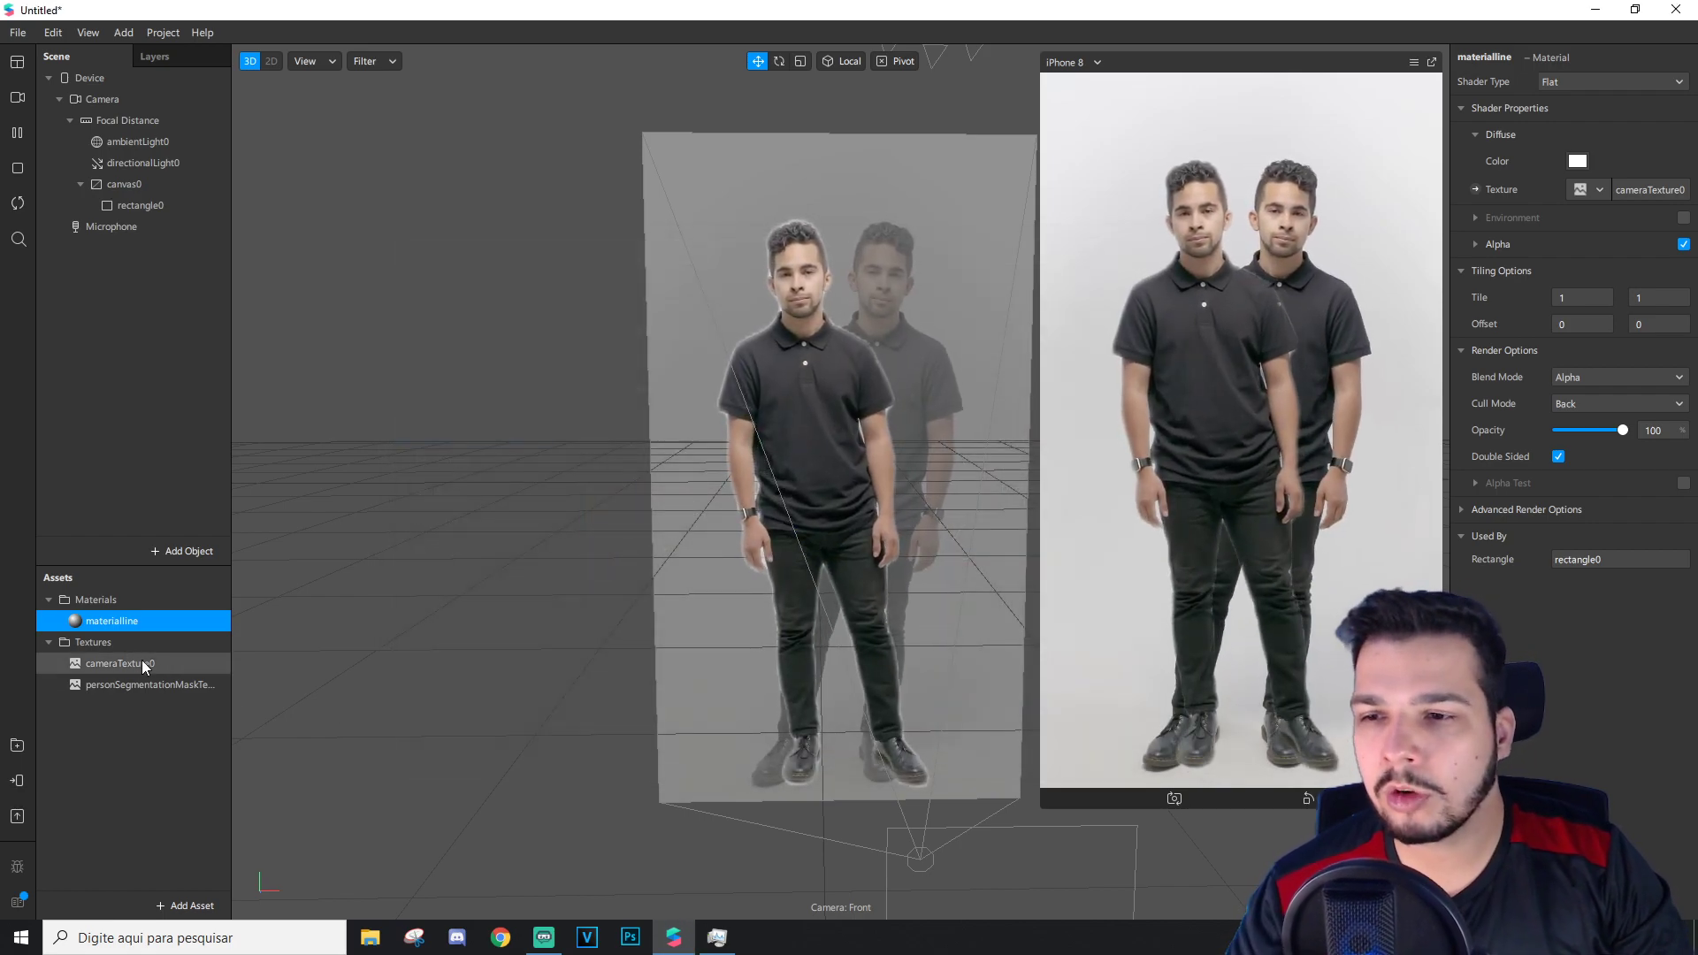
Step: Import the Sobel Filter patch asset from the AR Library and select it in the project's assets
{"action": "left_click", "coordinate": [11, 753]}
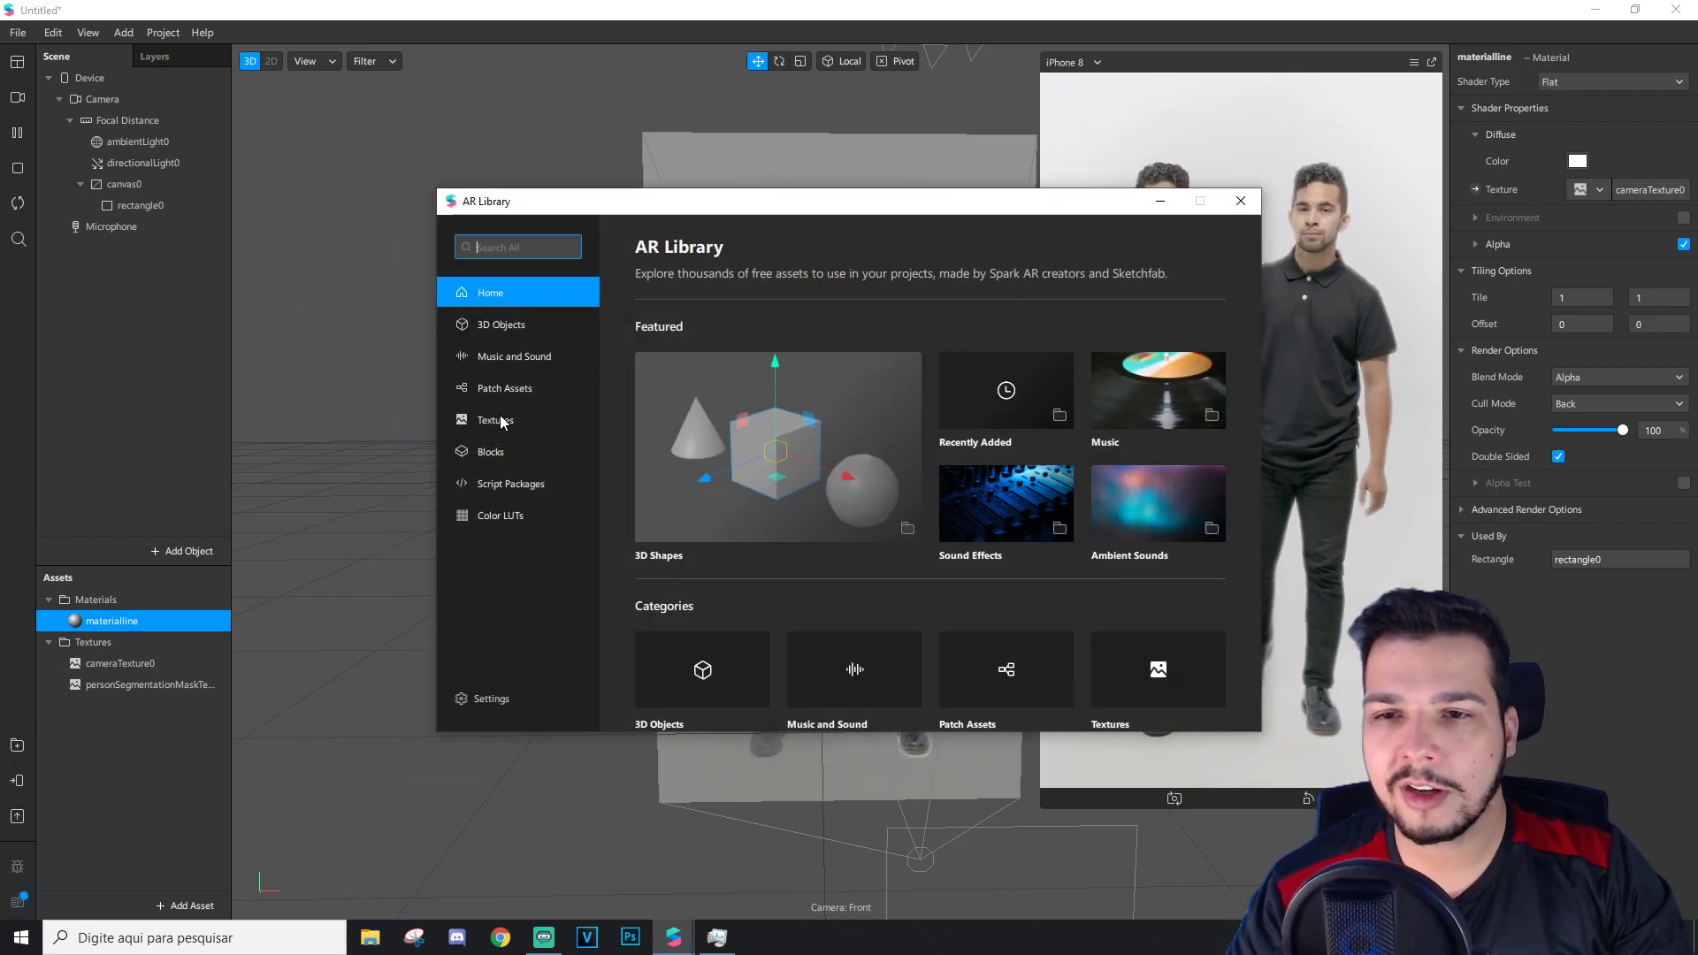
{"action": "left_click", "coordinate": [499, 419]}
{"action": "left_click", "coordinate": [510, 389]}
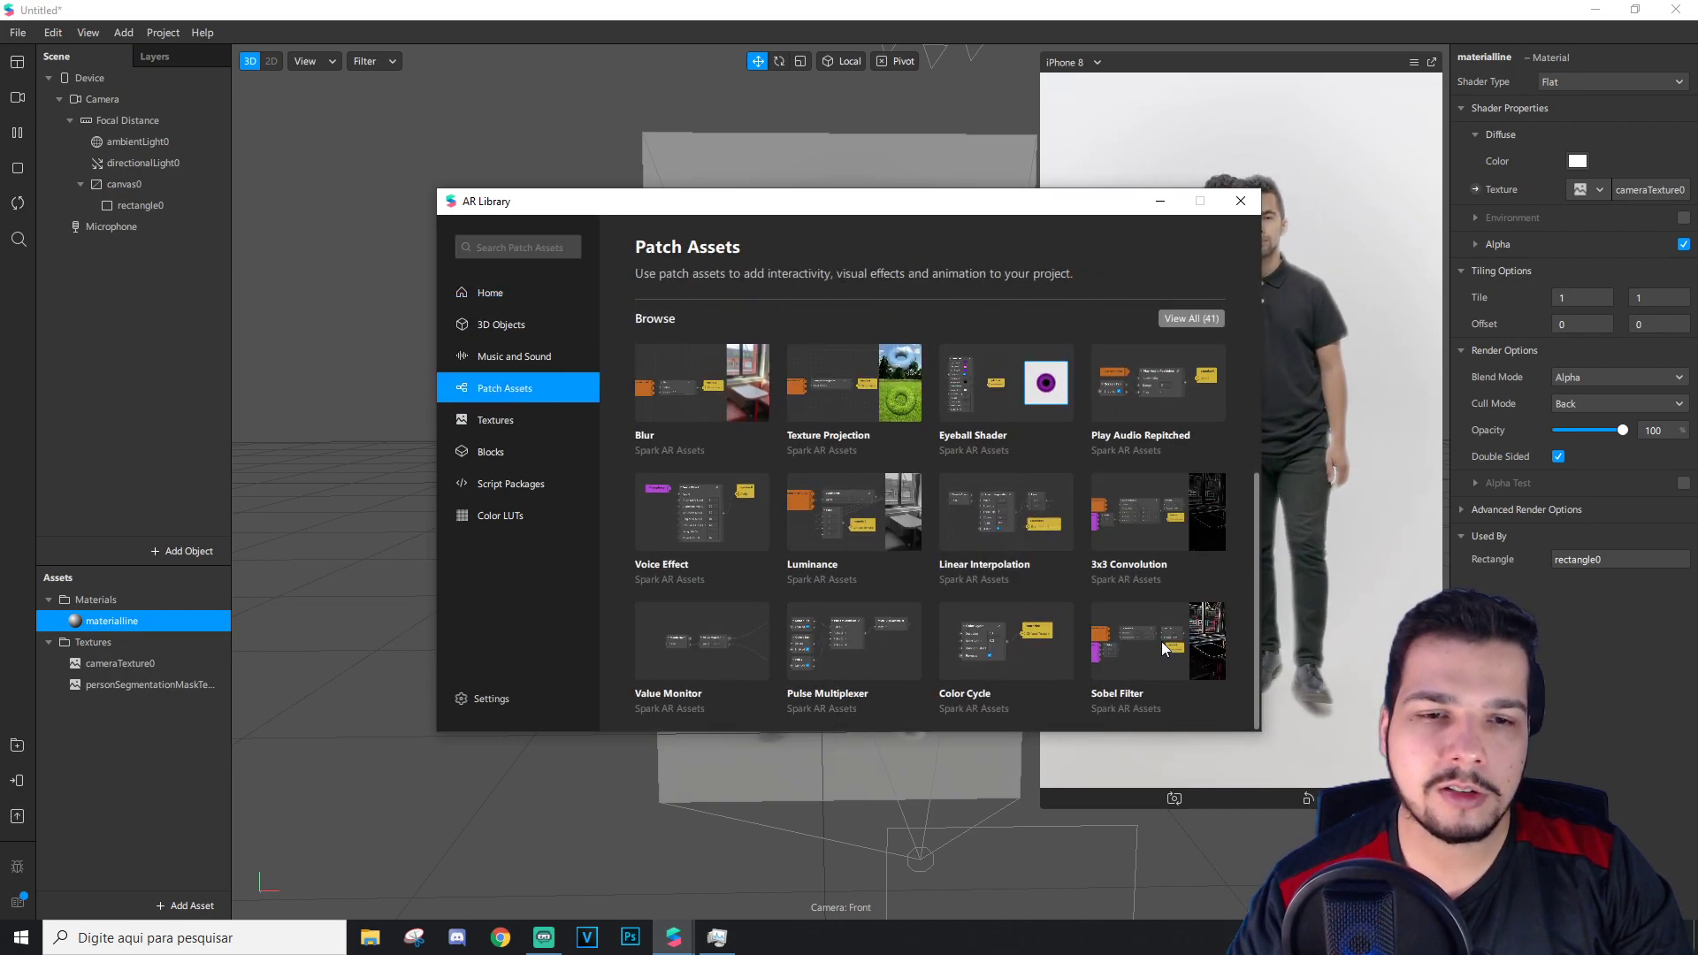
{"action": "left_click", "coordinate": [1166, 650]}
{"action": "left_click", "coordinate": [1180, 285]}
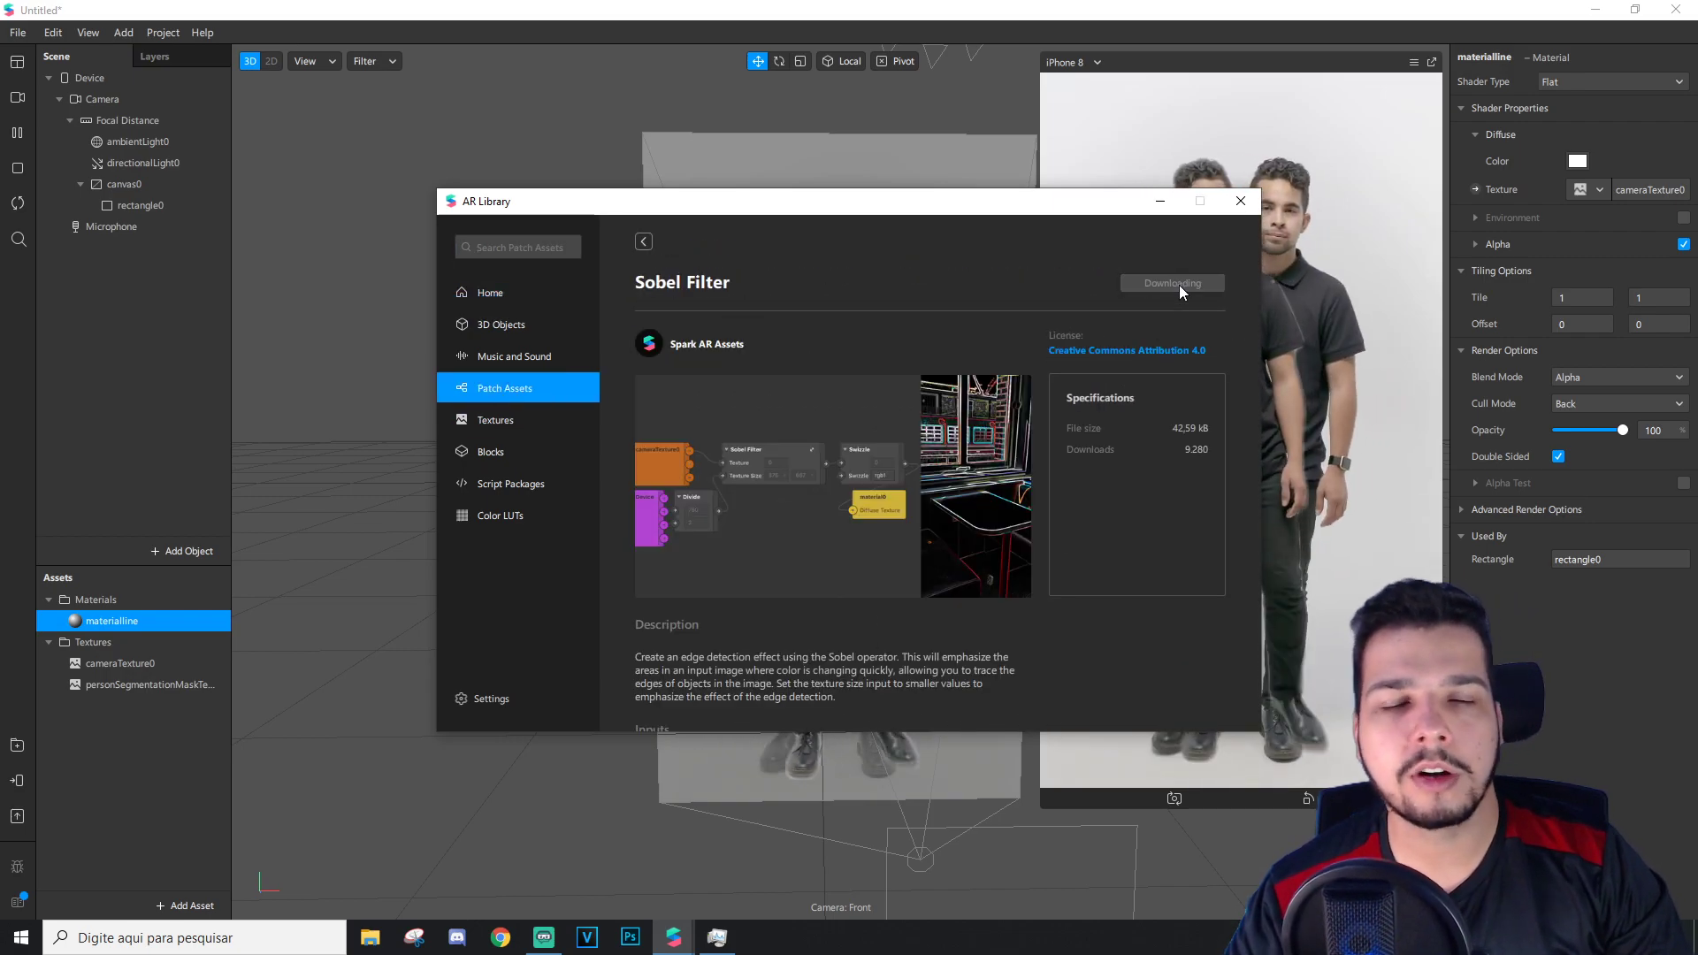
{"action": "left_click", "coordinate": [1241, 201]}
{"action": "left_click", "coordinate": [94, 729]}
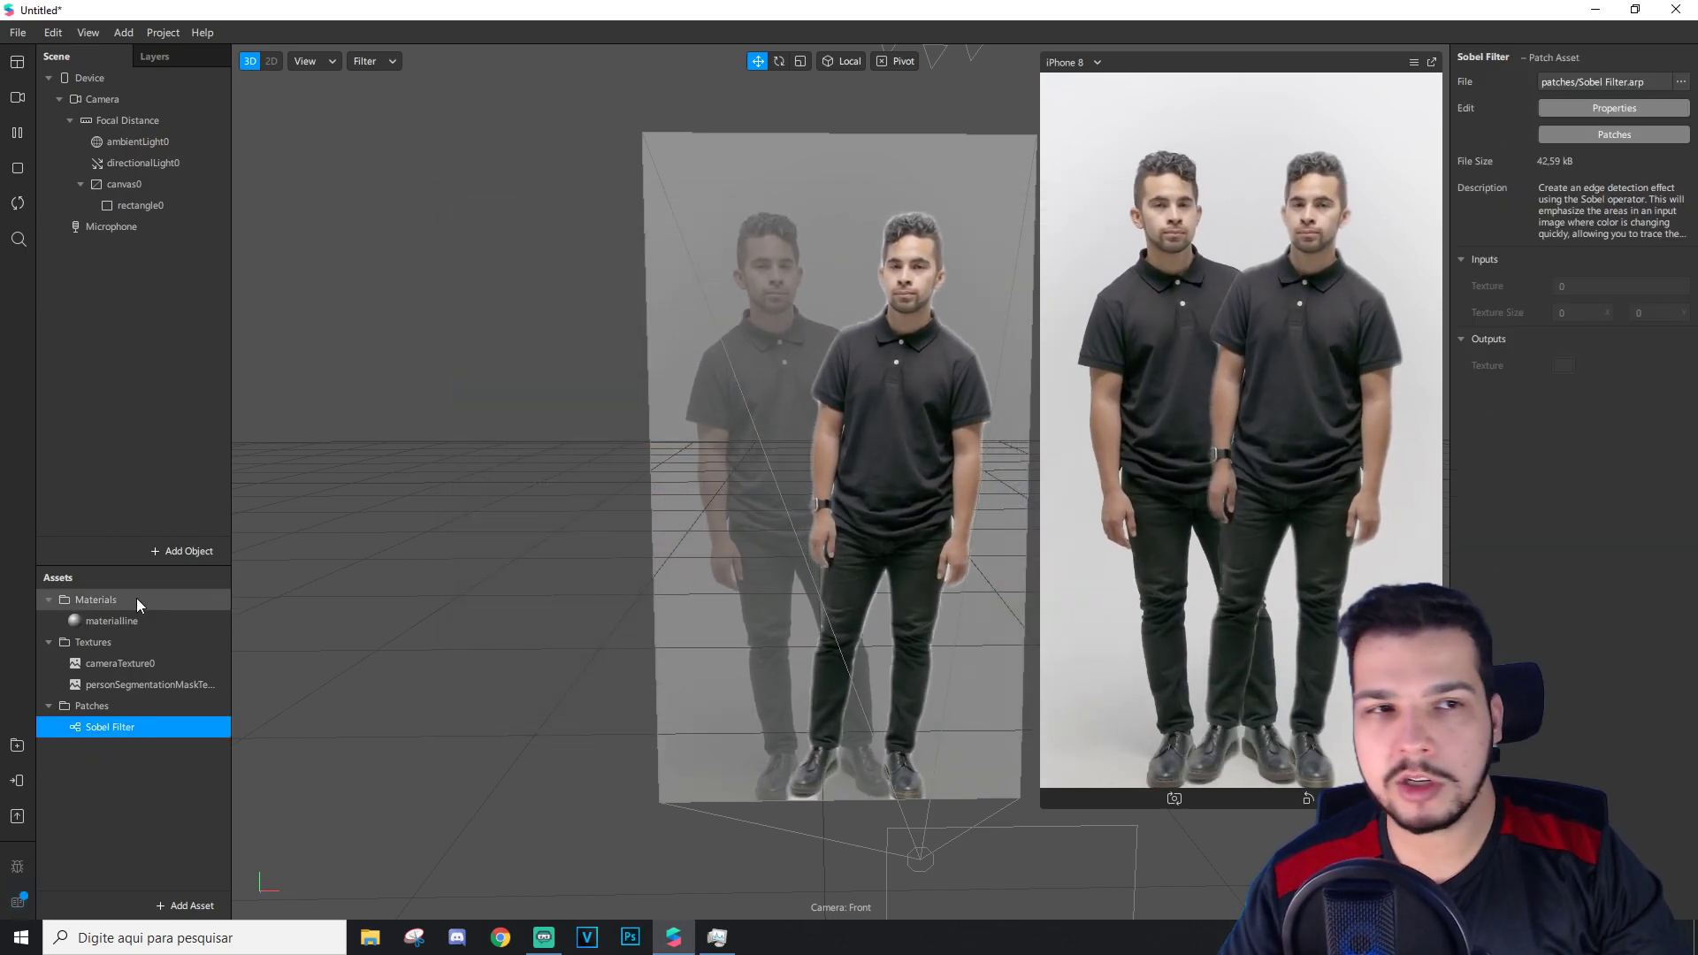
Step: Show the Patch Editor below the viewport
{"action": "key", "text": "ctrl+alt+p"}
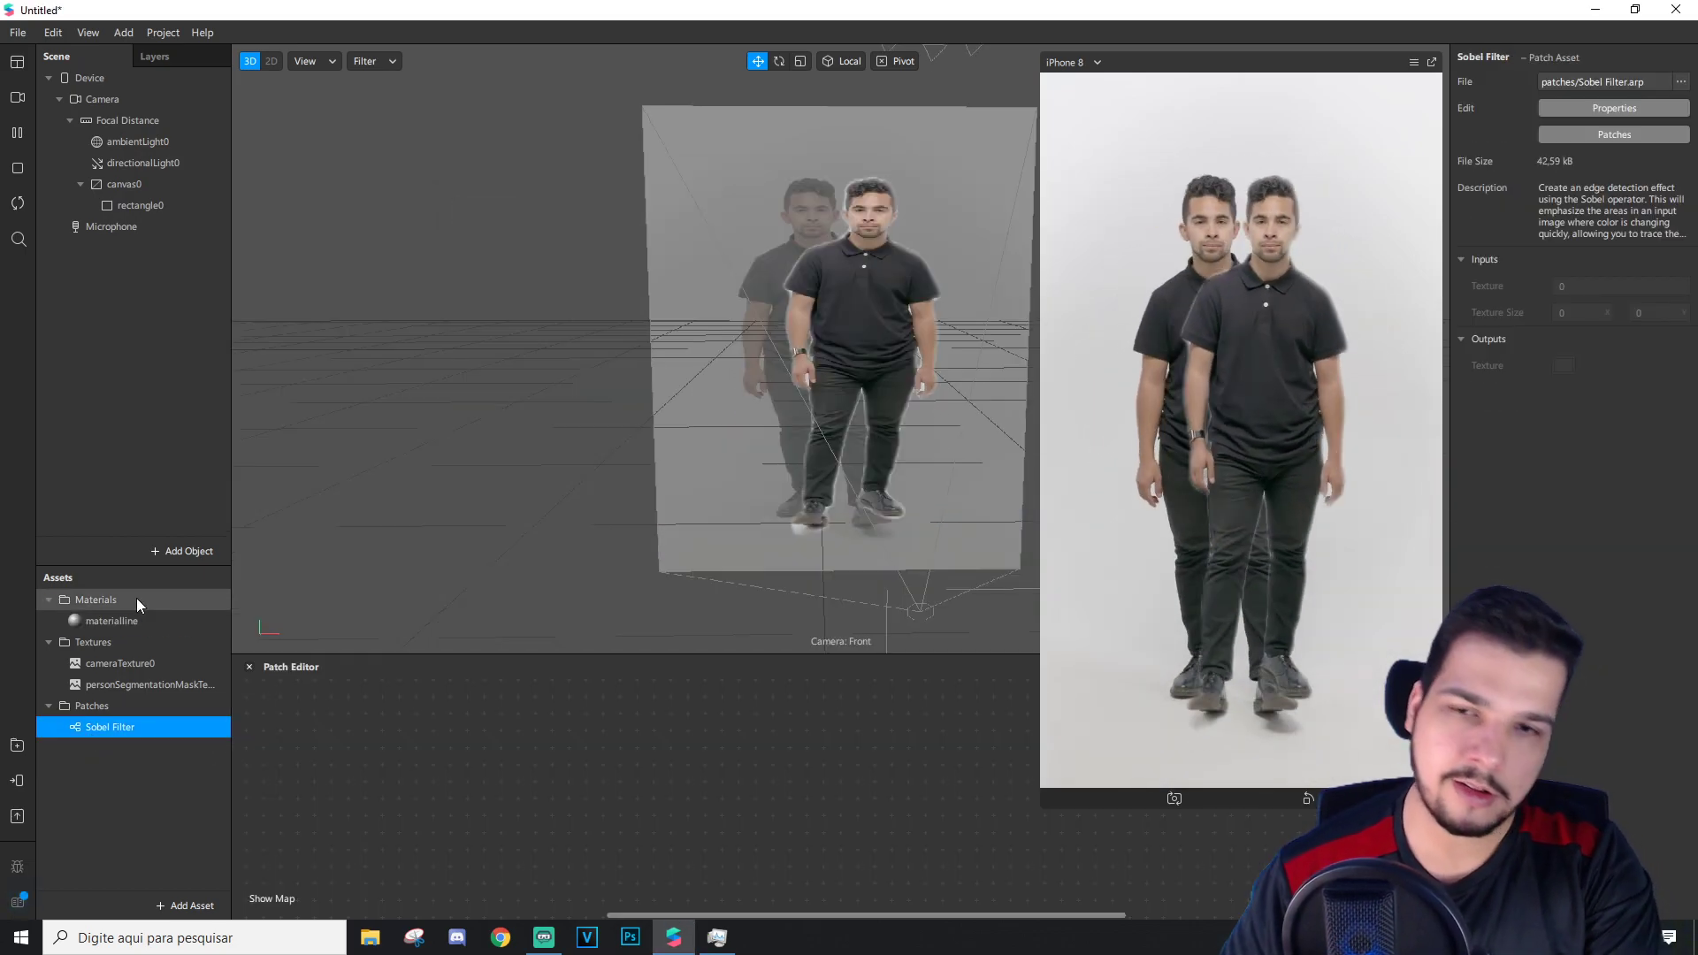
{"action": "left_click", "coordinate": [16, 62]}
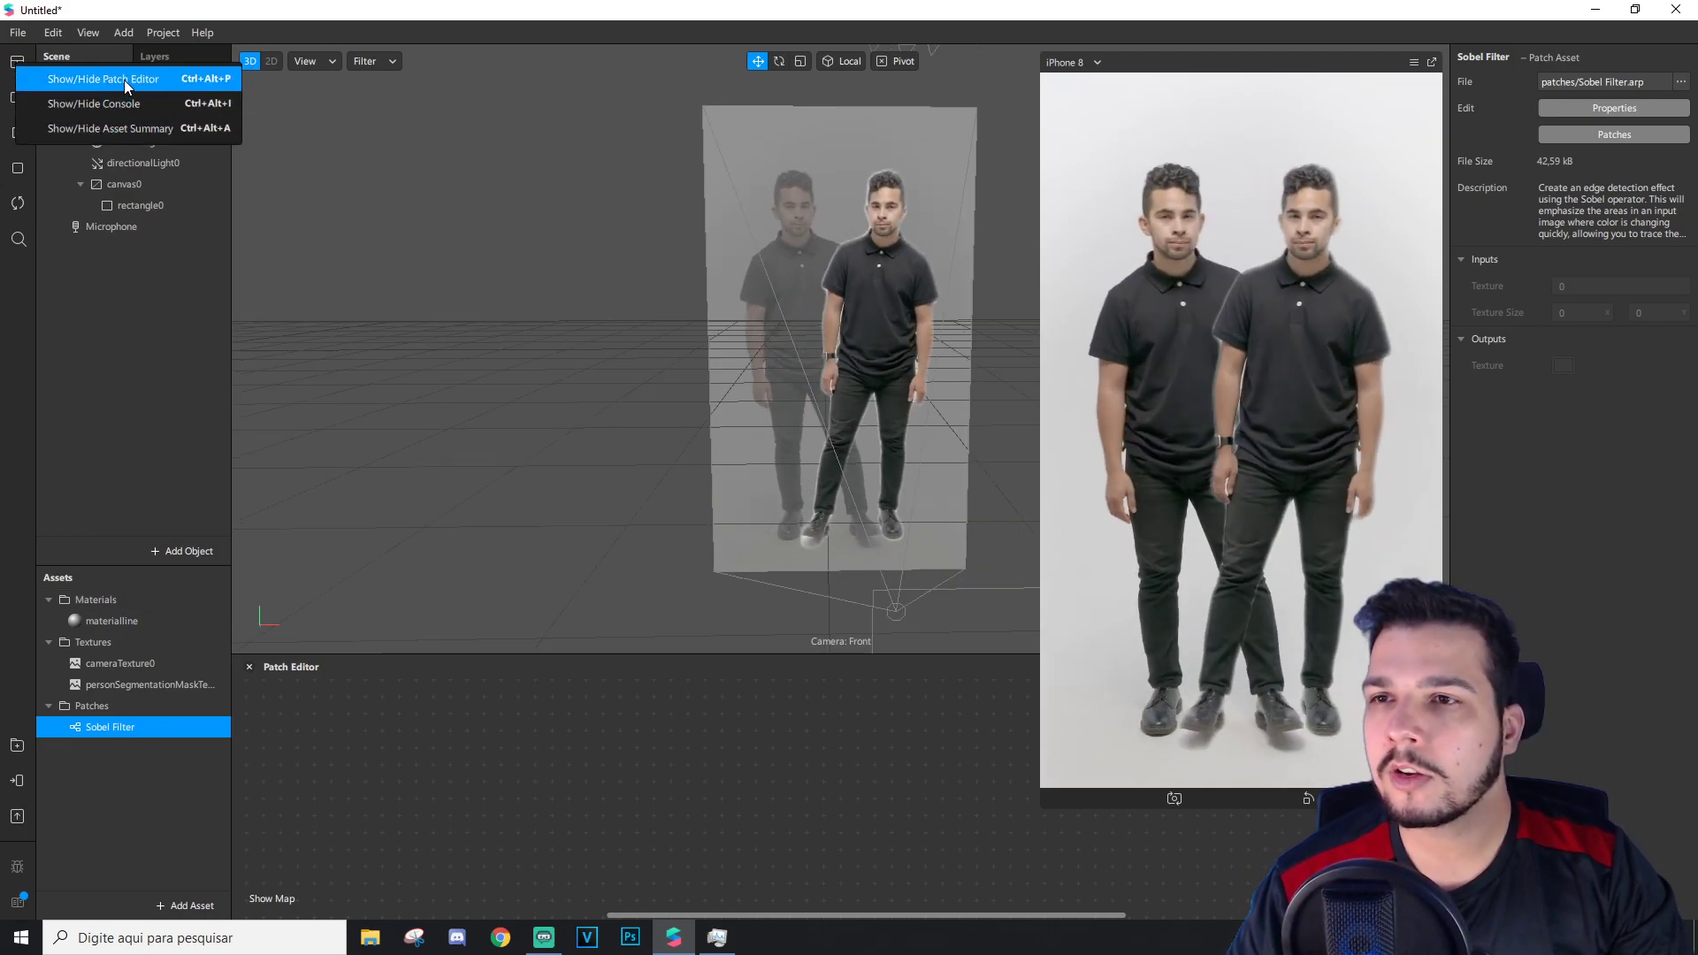
{"action": "left_click", "coordinate": [76, 478]}
Step: Add the Sobel Filter patch to an enlarged Patch Editor and connect a cameraTexture0 patch to its Texture input
{"action": "left_click_drag", "start_coordinate": [85, 727], "coordinate": [655, 802]}
{"action": "left_click_drag", "start_coordinate": [626, 656], "coordinate": [607, 419]}
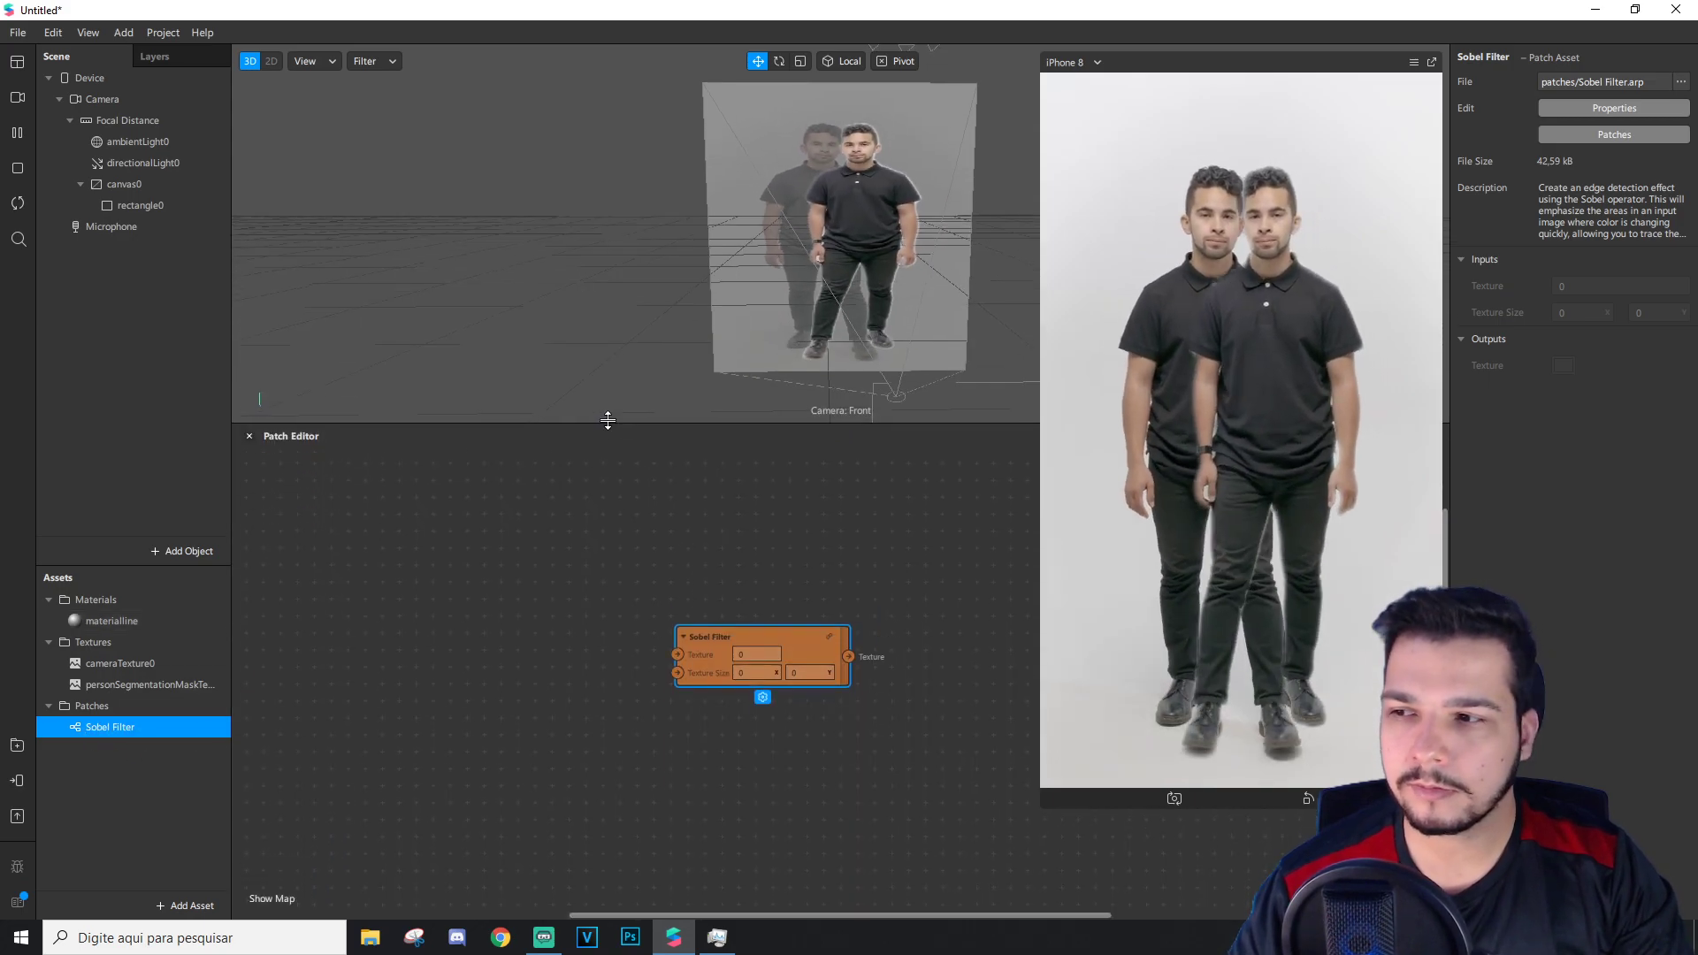
{"action": "left_click_drag", "start_coordinate": [739, 637], "coordinate": [682, 559]}
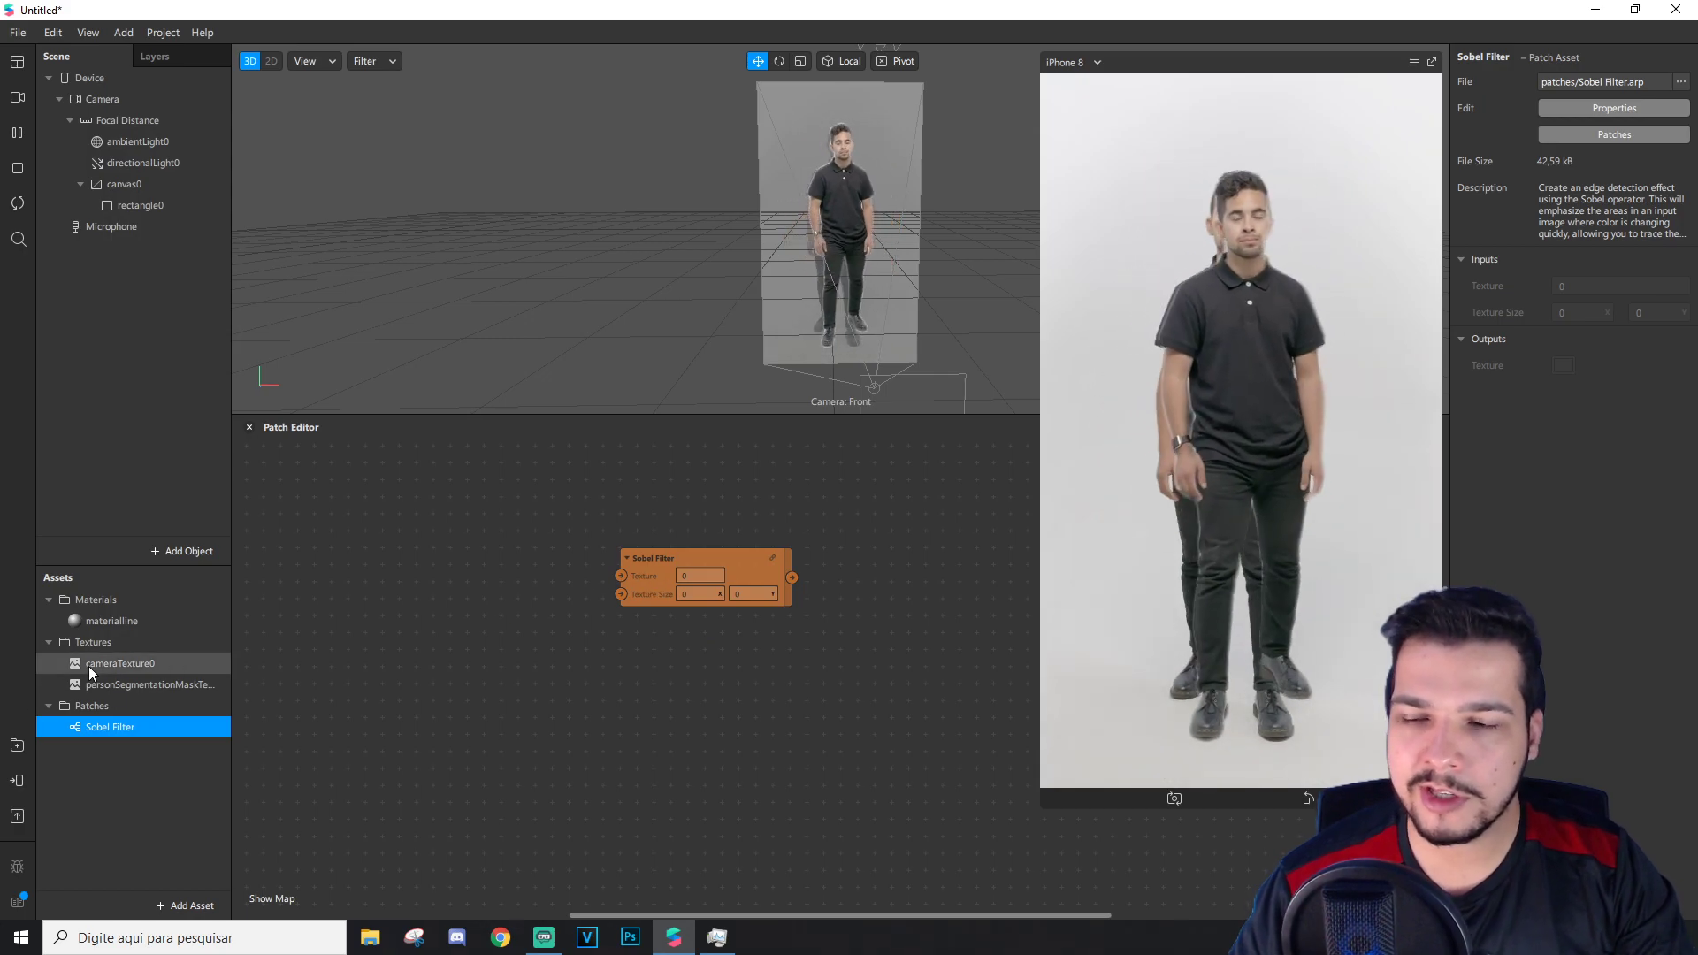
{"action": "left_click_drag", "start_coordinate": [113, 662], "coordinate": [473, 518]}
{"action": "left_click", "coordinate": [719, 561]}
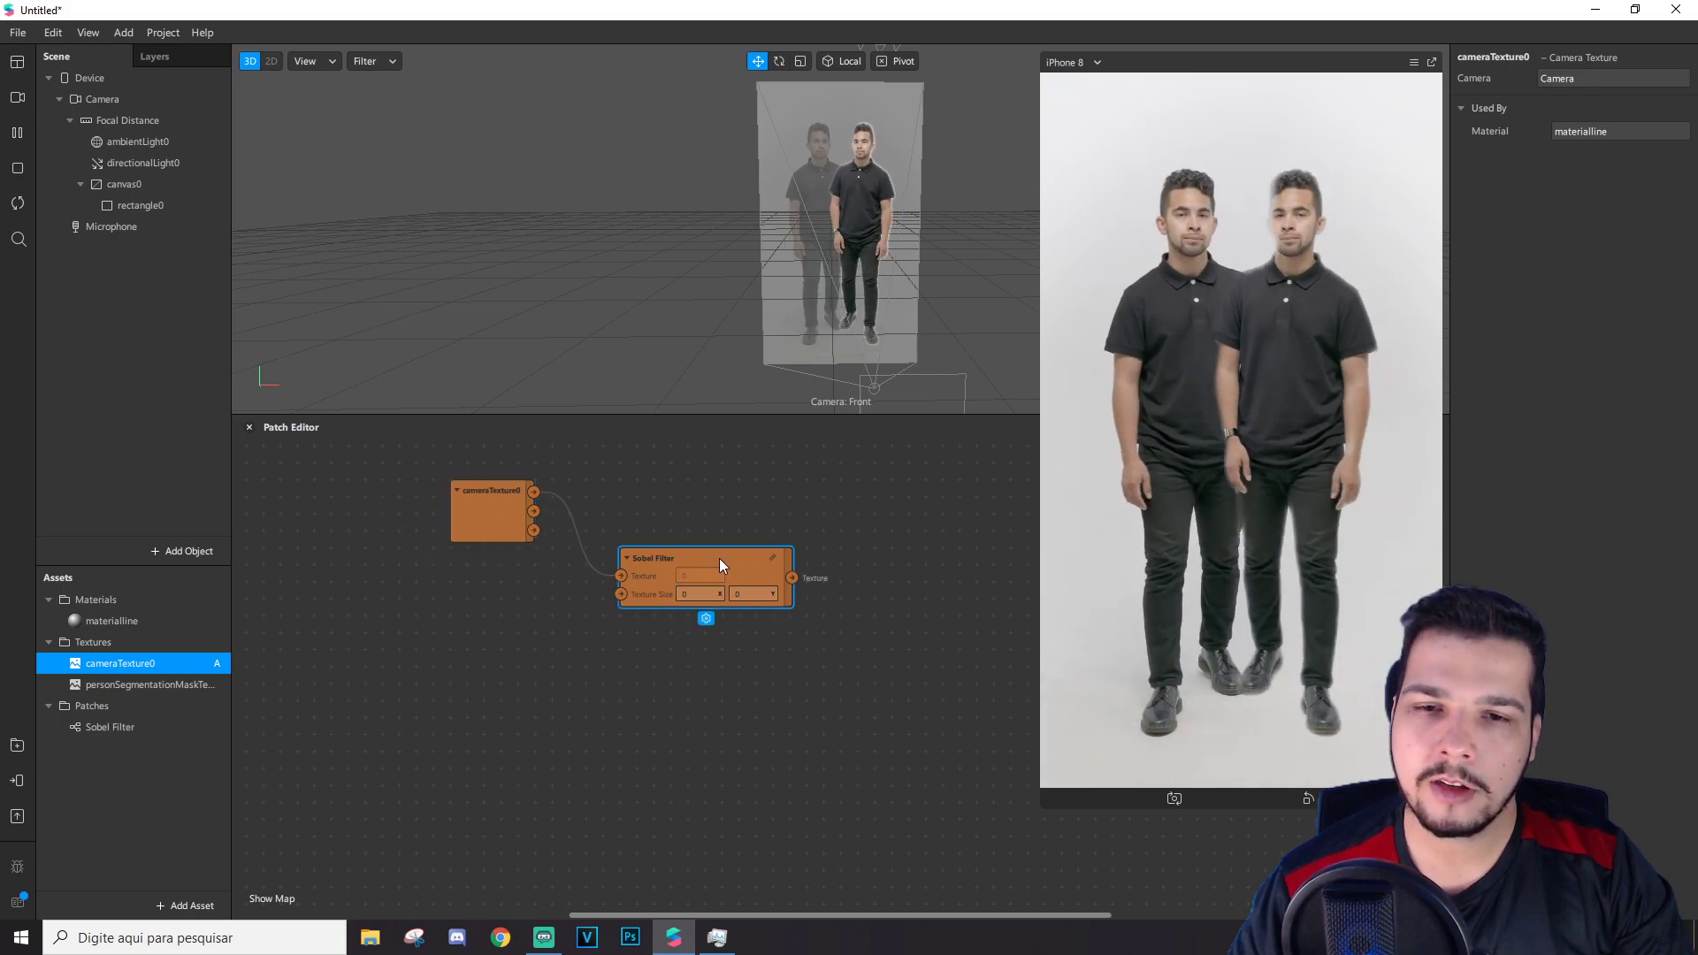
Step: Create a patch for materialline's diffuse texture and arrange it beside the Sobel Filter patch
{"action": "left_click", "coordinate": [89, 622]}
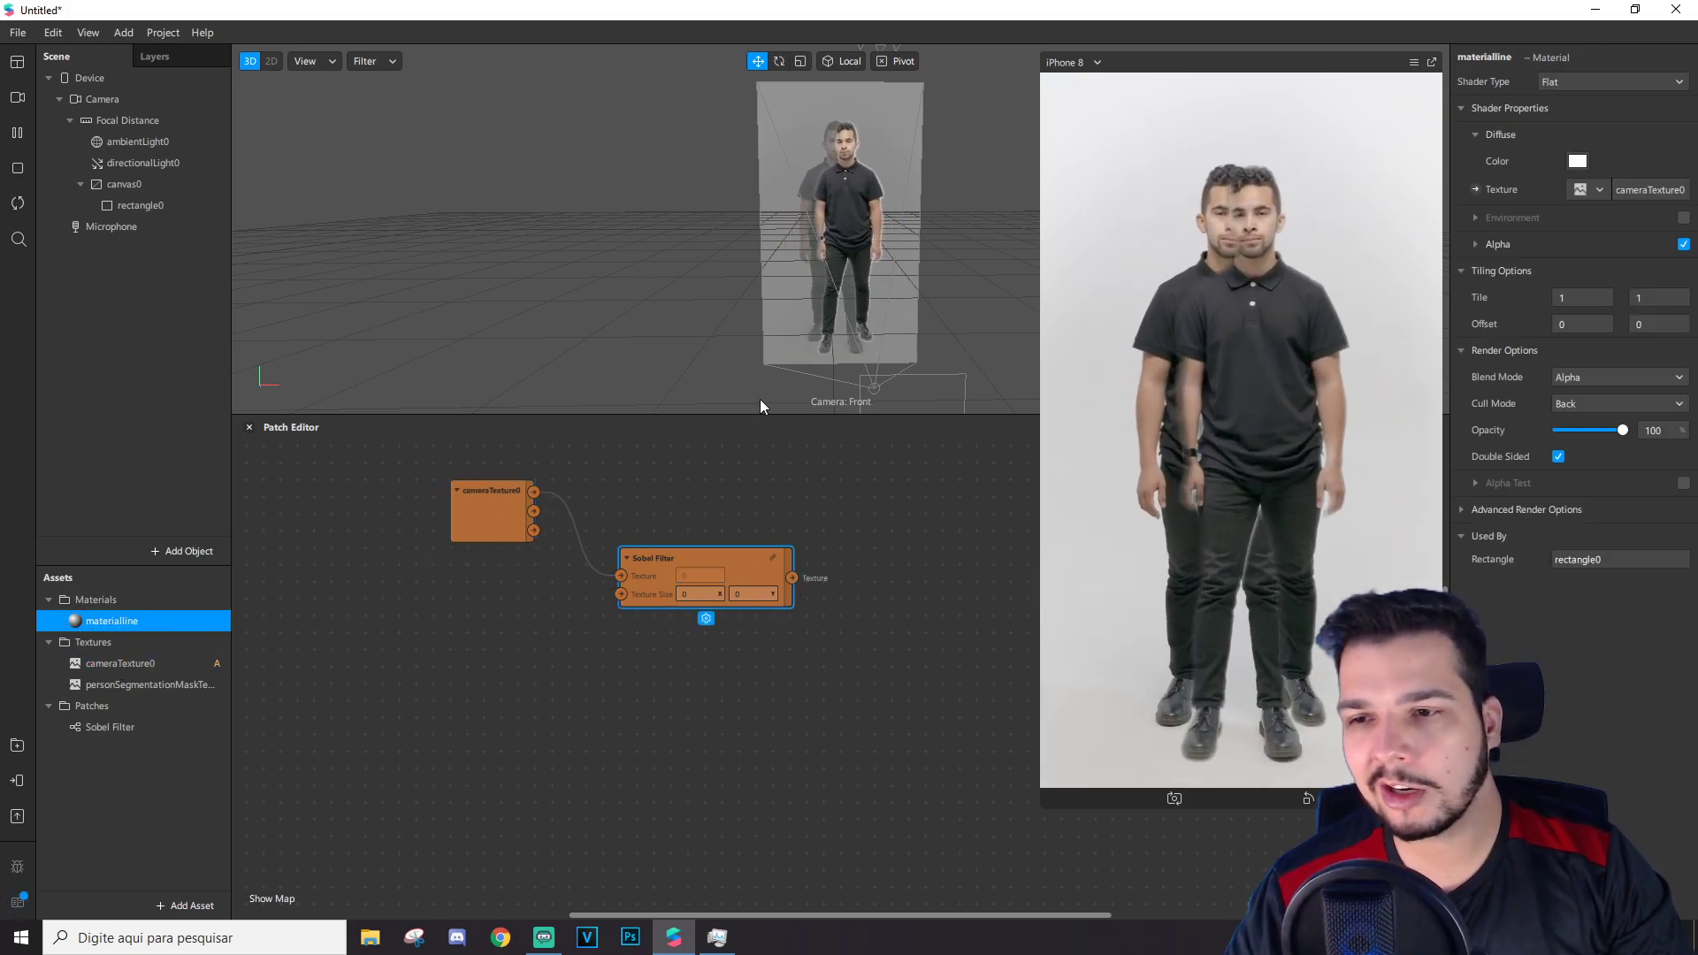
{"action": "left_click", "coordinate": [1476, 190]}
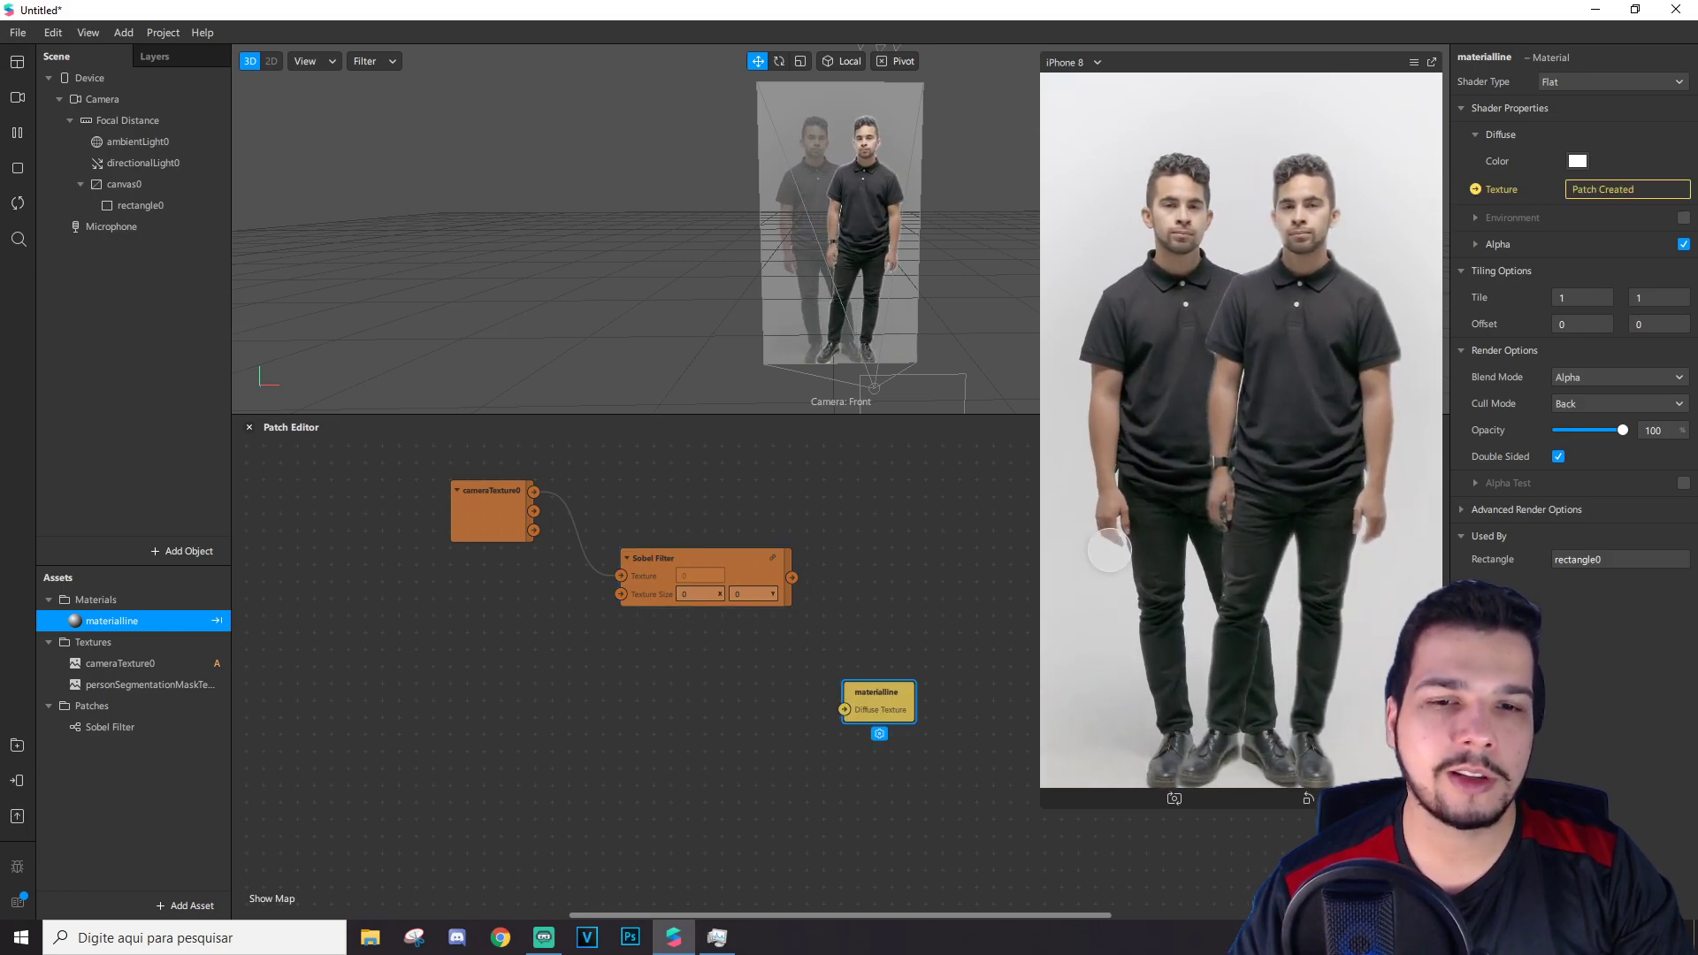
{"action": "left_click_drag", "start_coordinate": [882, 699], "coordinate": [930, 616]}
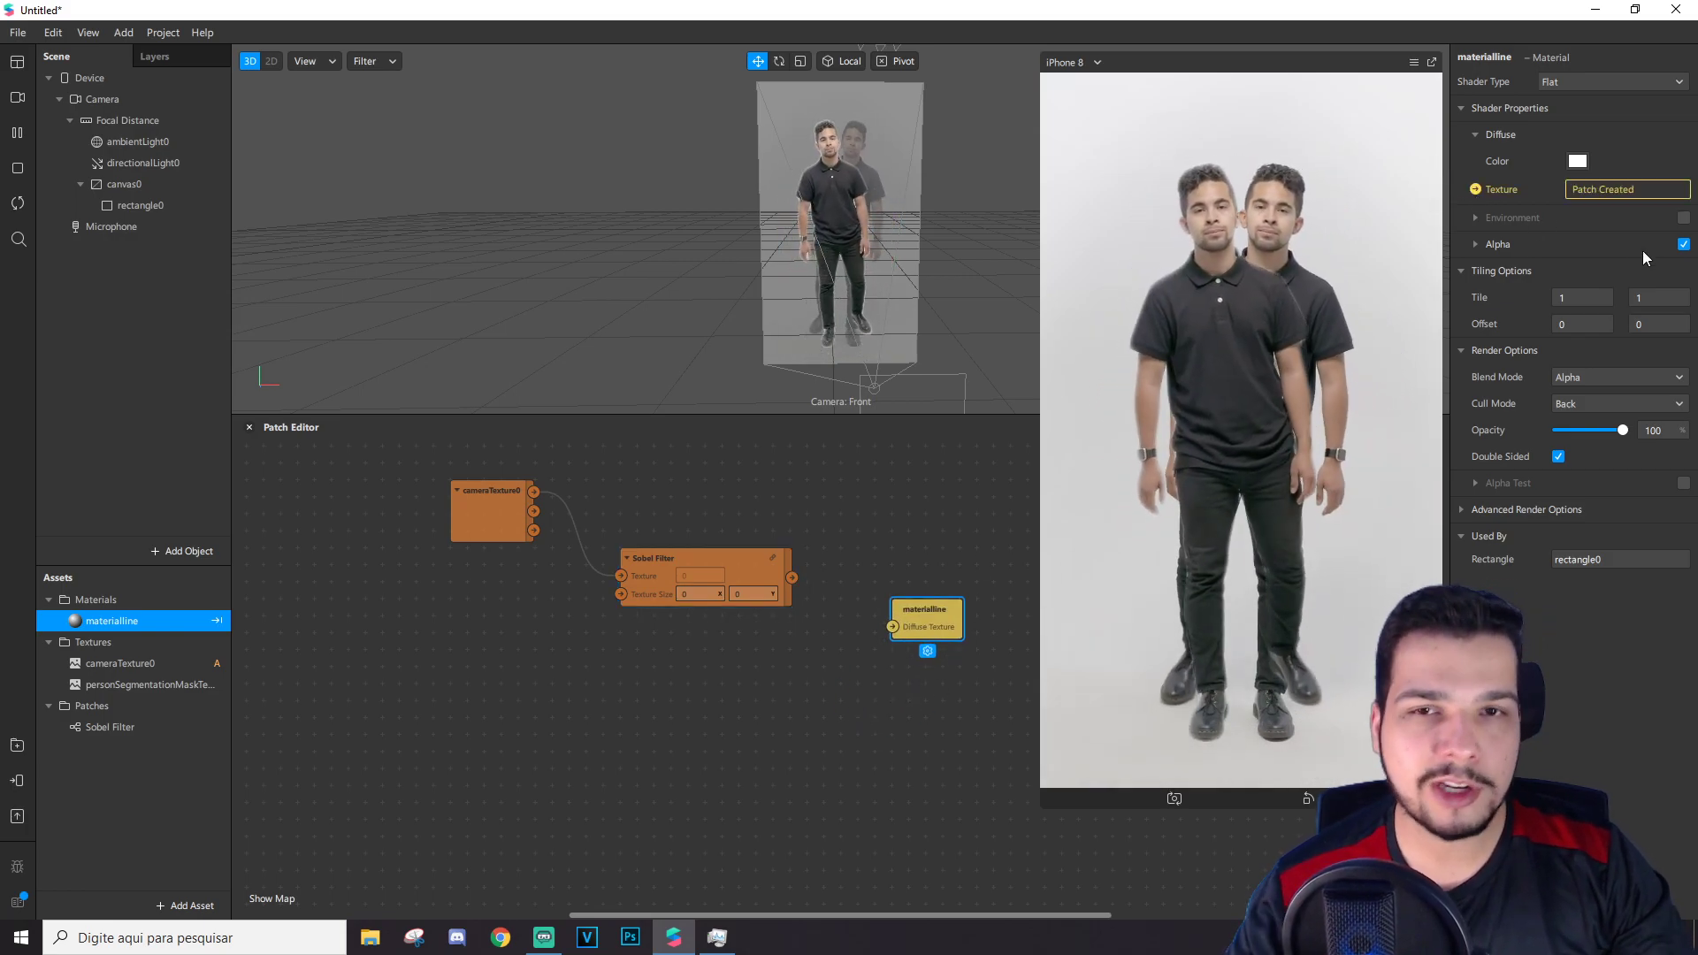
{"action": "left_click_drag", "start_coordinate": [952, 608], "coordinate": [971, 583]}
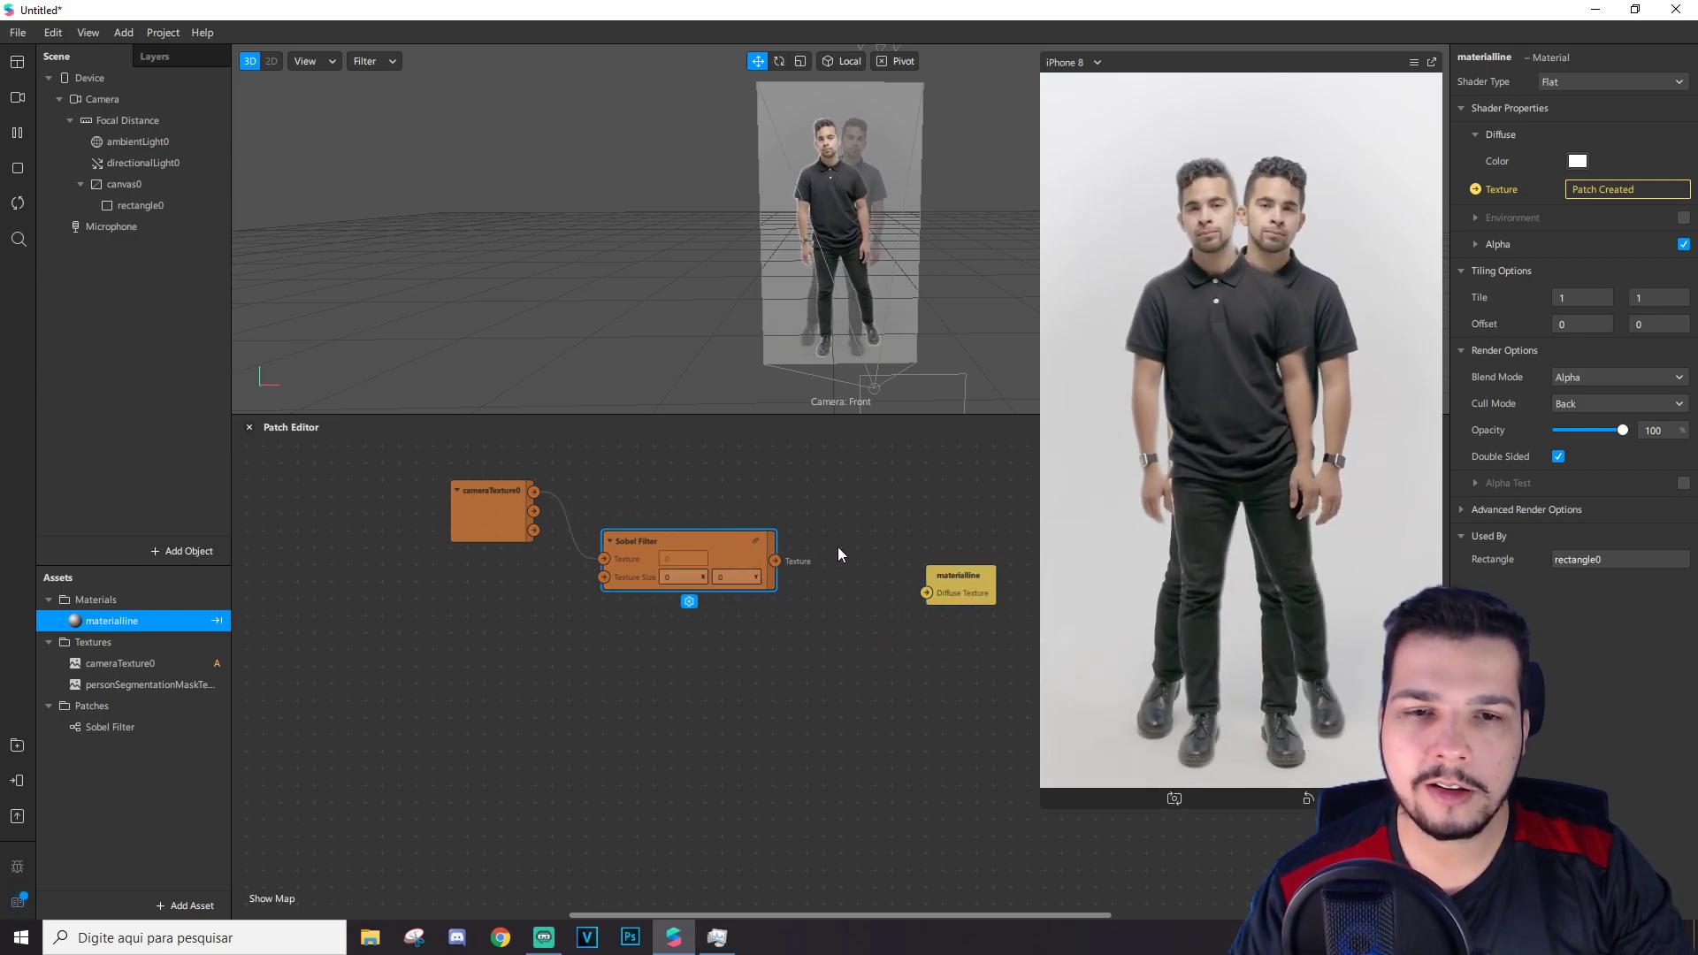
{"action": "left_click_drag", "start_coordinate": [752, 553], "coordinate": [786, 519]}
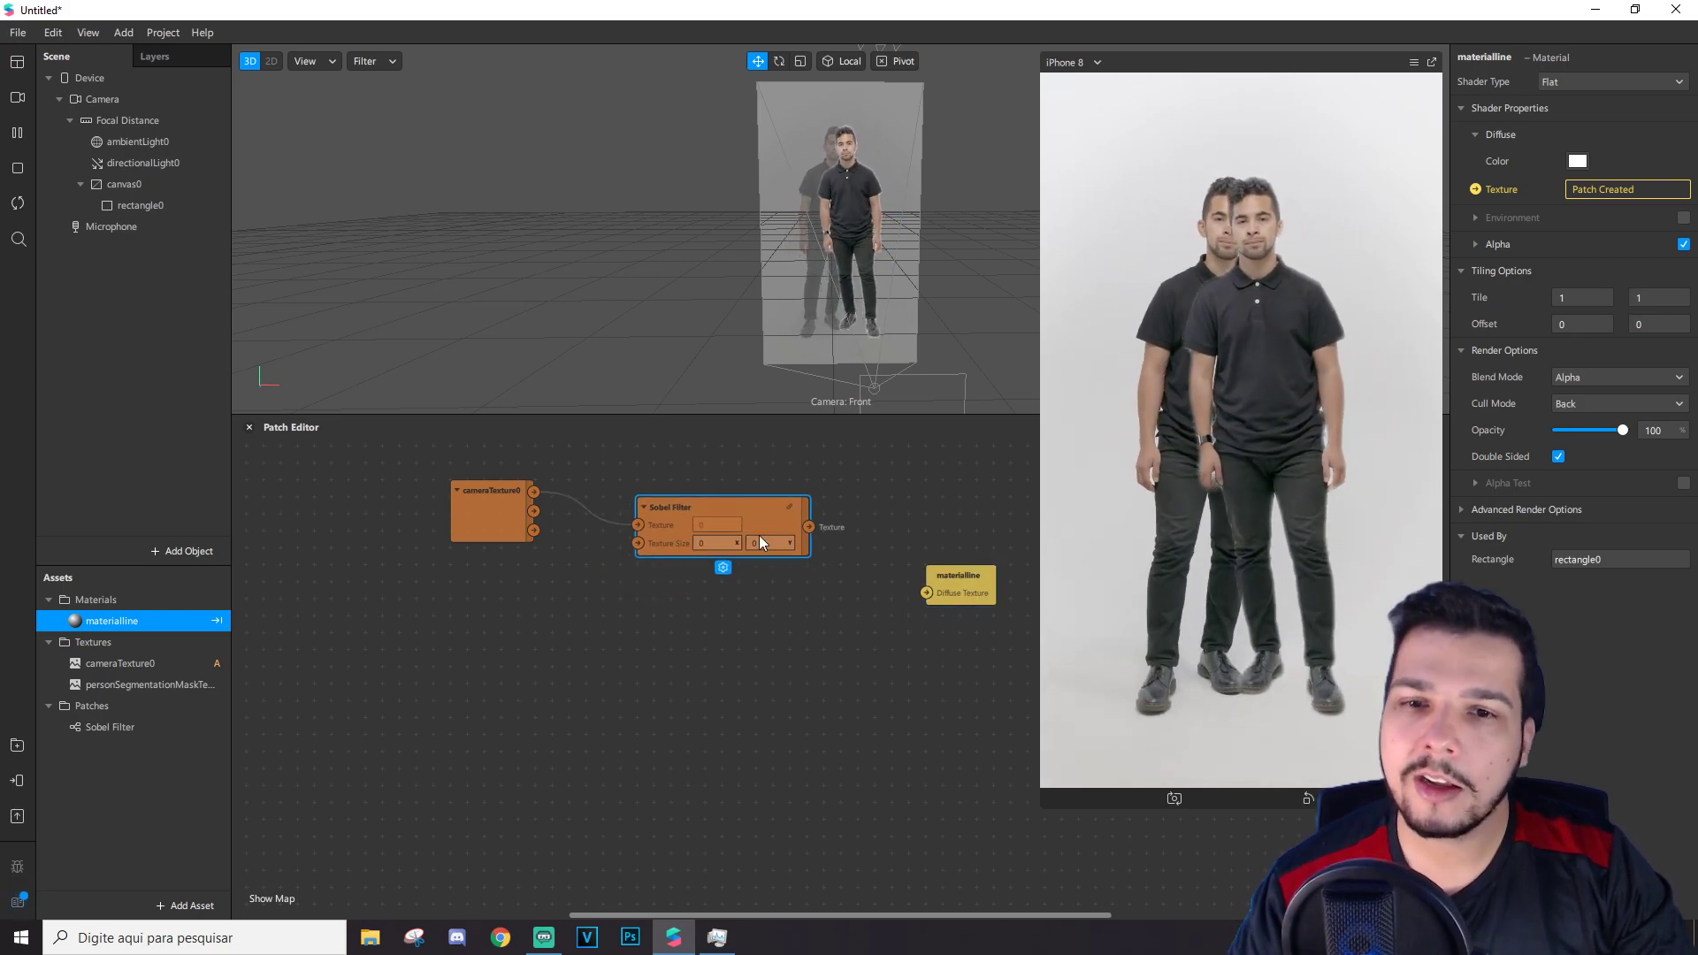
Step: Create a Device patch and route its Screen Size through a Divide patch by 2 into the Sobel Filter's Texture Size
{"action": "left_click", "coordinate": [74, 81]}
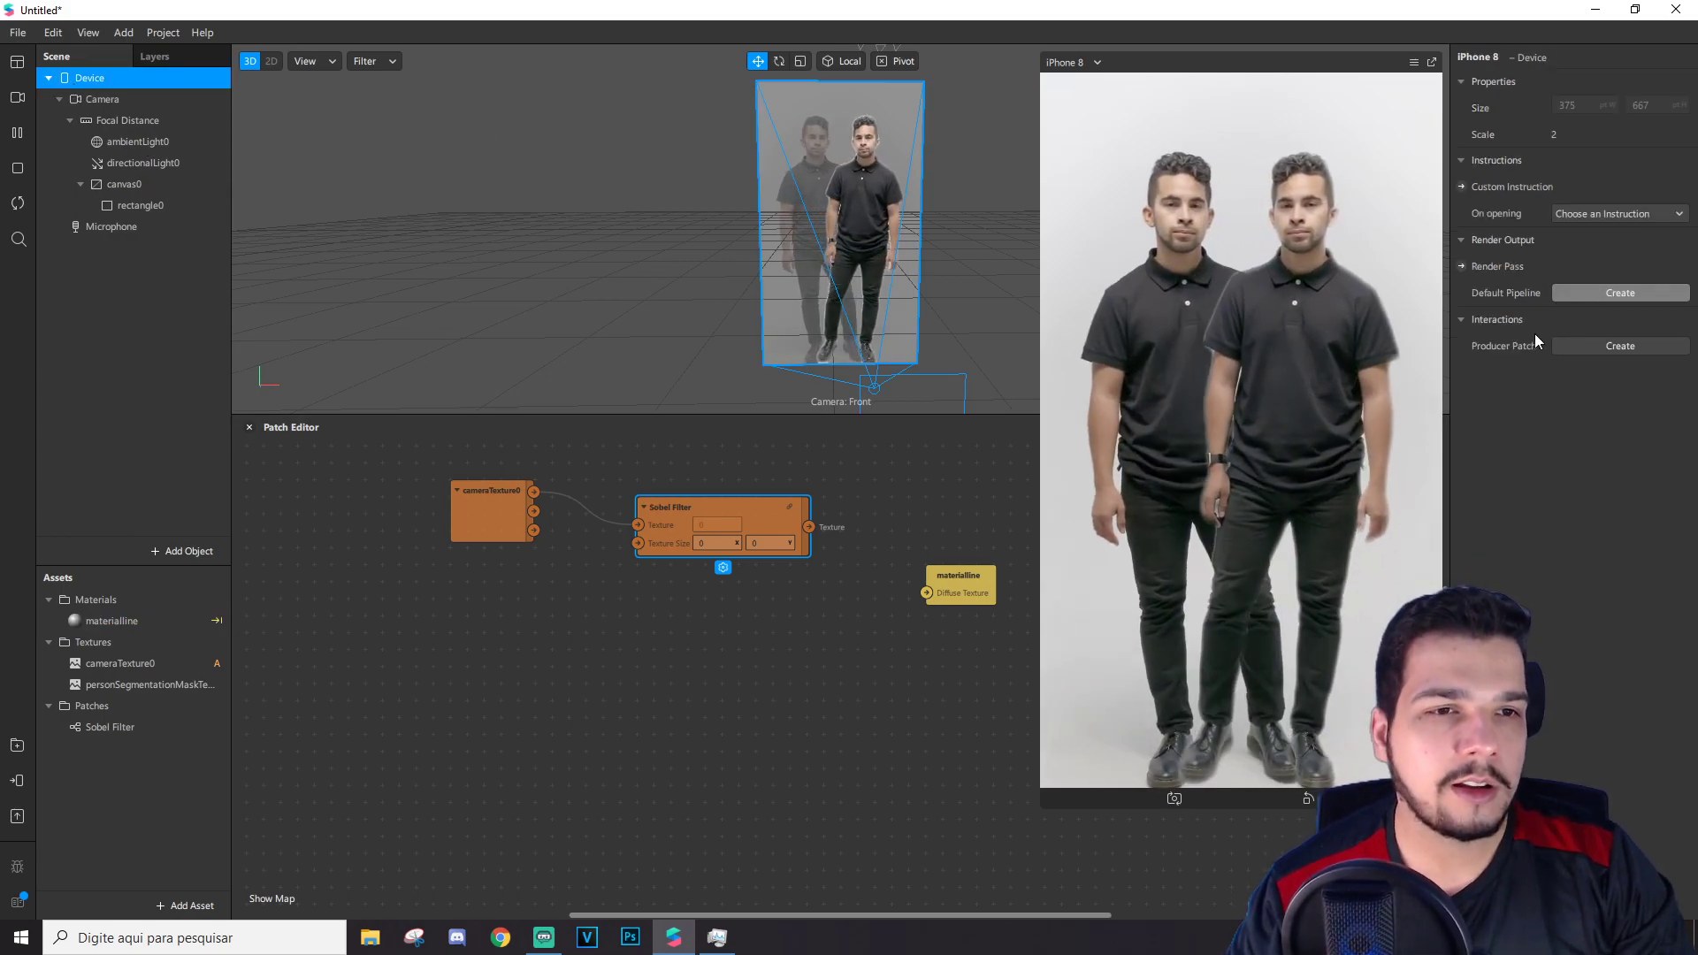
{"action": "left_click", "coordinate": [1602, 348]}
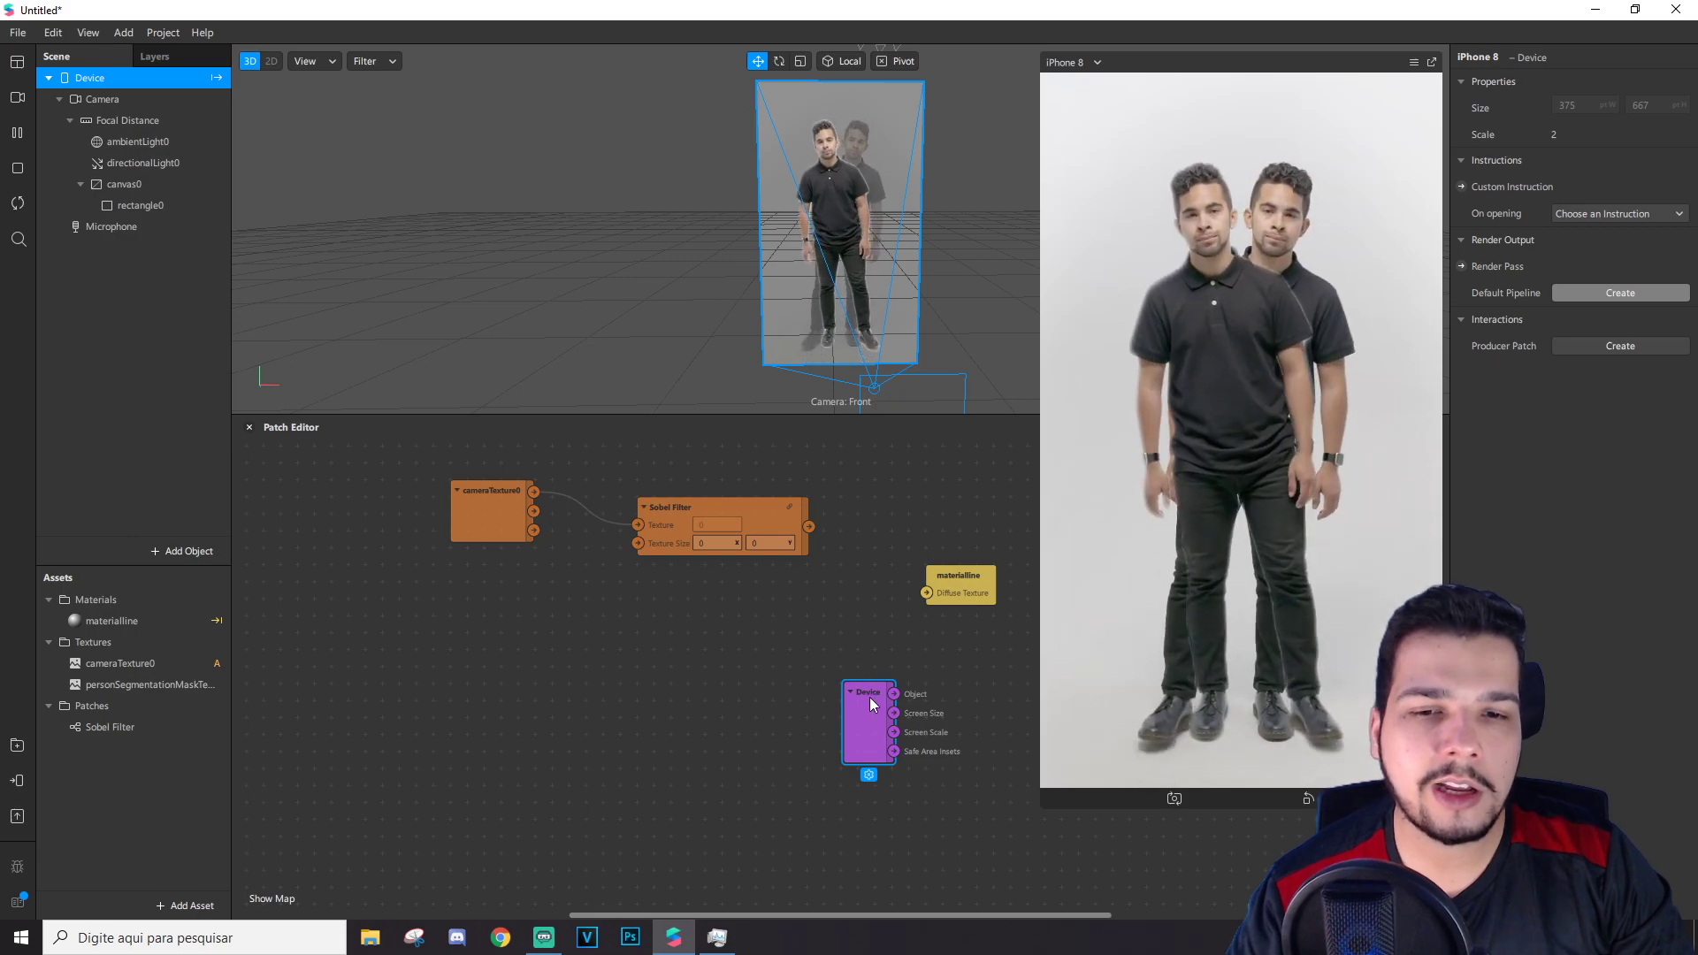
{"action": "left_click_drag", "start_coordinate": [422, 674], "coordinate": [405, 620]}
{"action": "mouse_move", "coordinate": [530, 607]}
{"action": "left_mouse_down"}
{"action": "mouse_move", "coordinate": [559, 601]}
{"action": "mouse_move", "coordinate": [533, 608]}
{"action": "left_mouse_up"}
{"action": "type", "text": "di"}
{"action": "key", "text": "Return"}
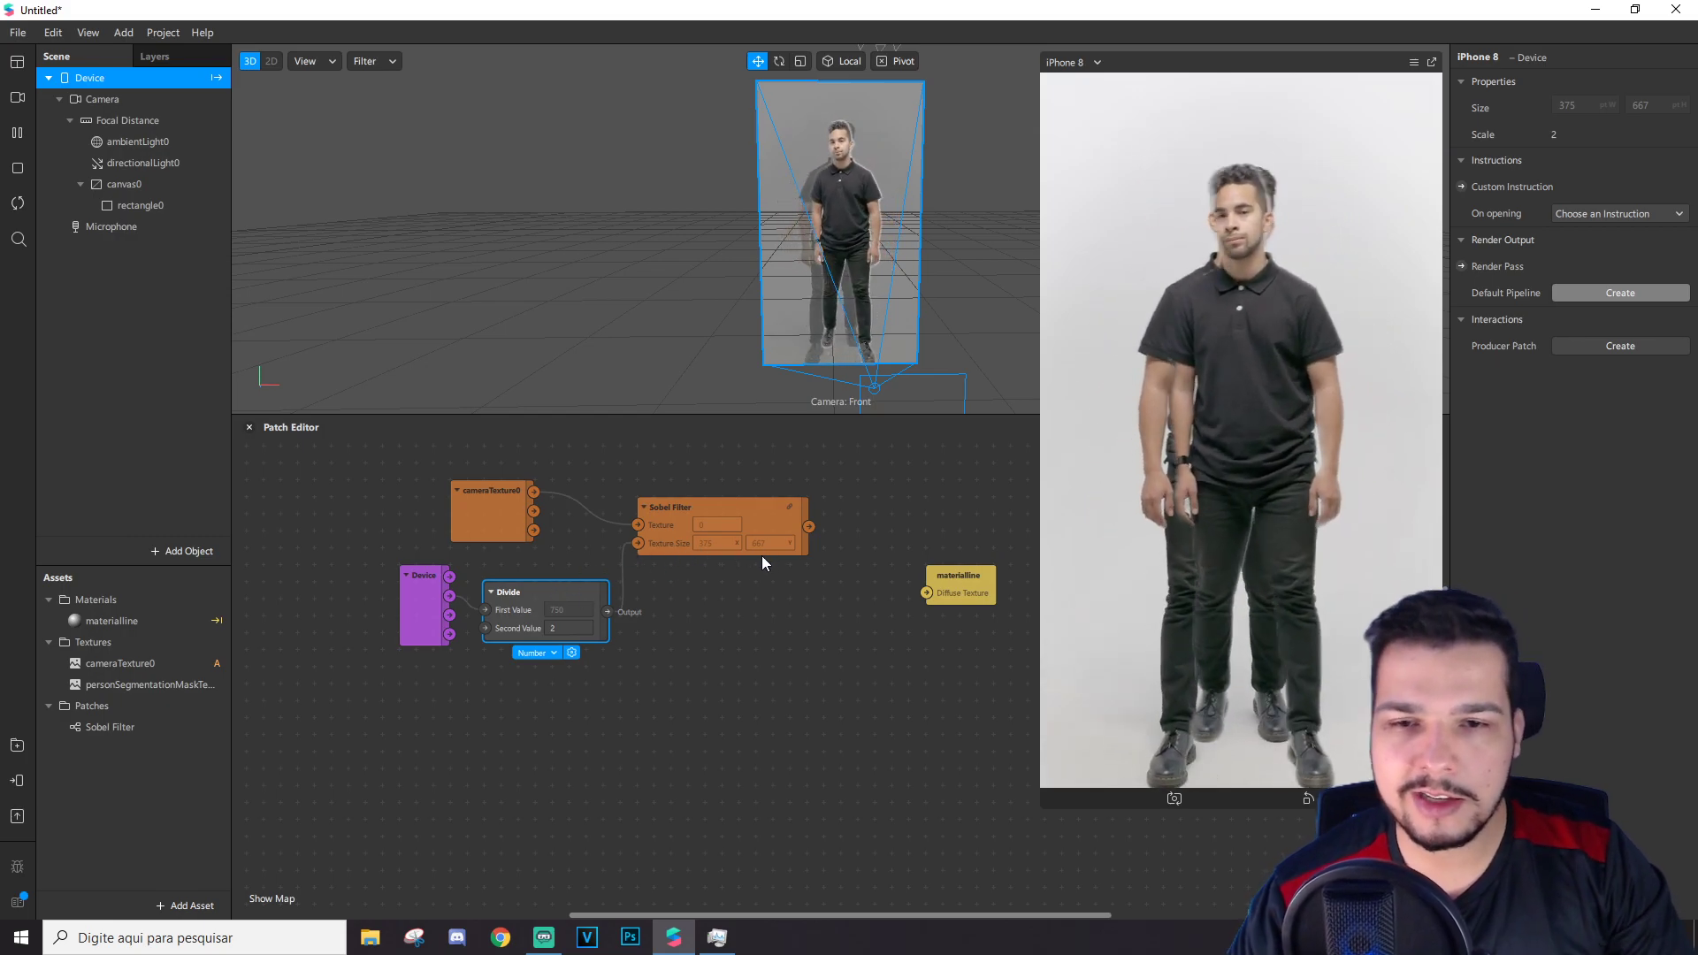
Step: Insert a Swizzle patch between the Sobel Filter's output and materialline's Diffuse Texture input
{"action": "left_click", "coordinate": [787, 550]}
{"action": "left_click_drag", "start_coordinate": [924, 583], "coordinate": [1013, 568]}
{"action": "left_click_drag", "start_coordinate": [805, 525], "coordinate": [820, 587]}
{"action": "type", "text": "sw"}
{"action": "key", "text": "Down"}
{"action": "key", "text": "Return"}
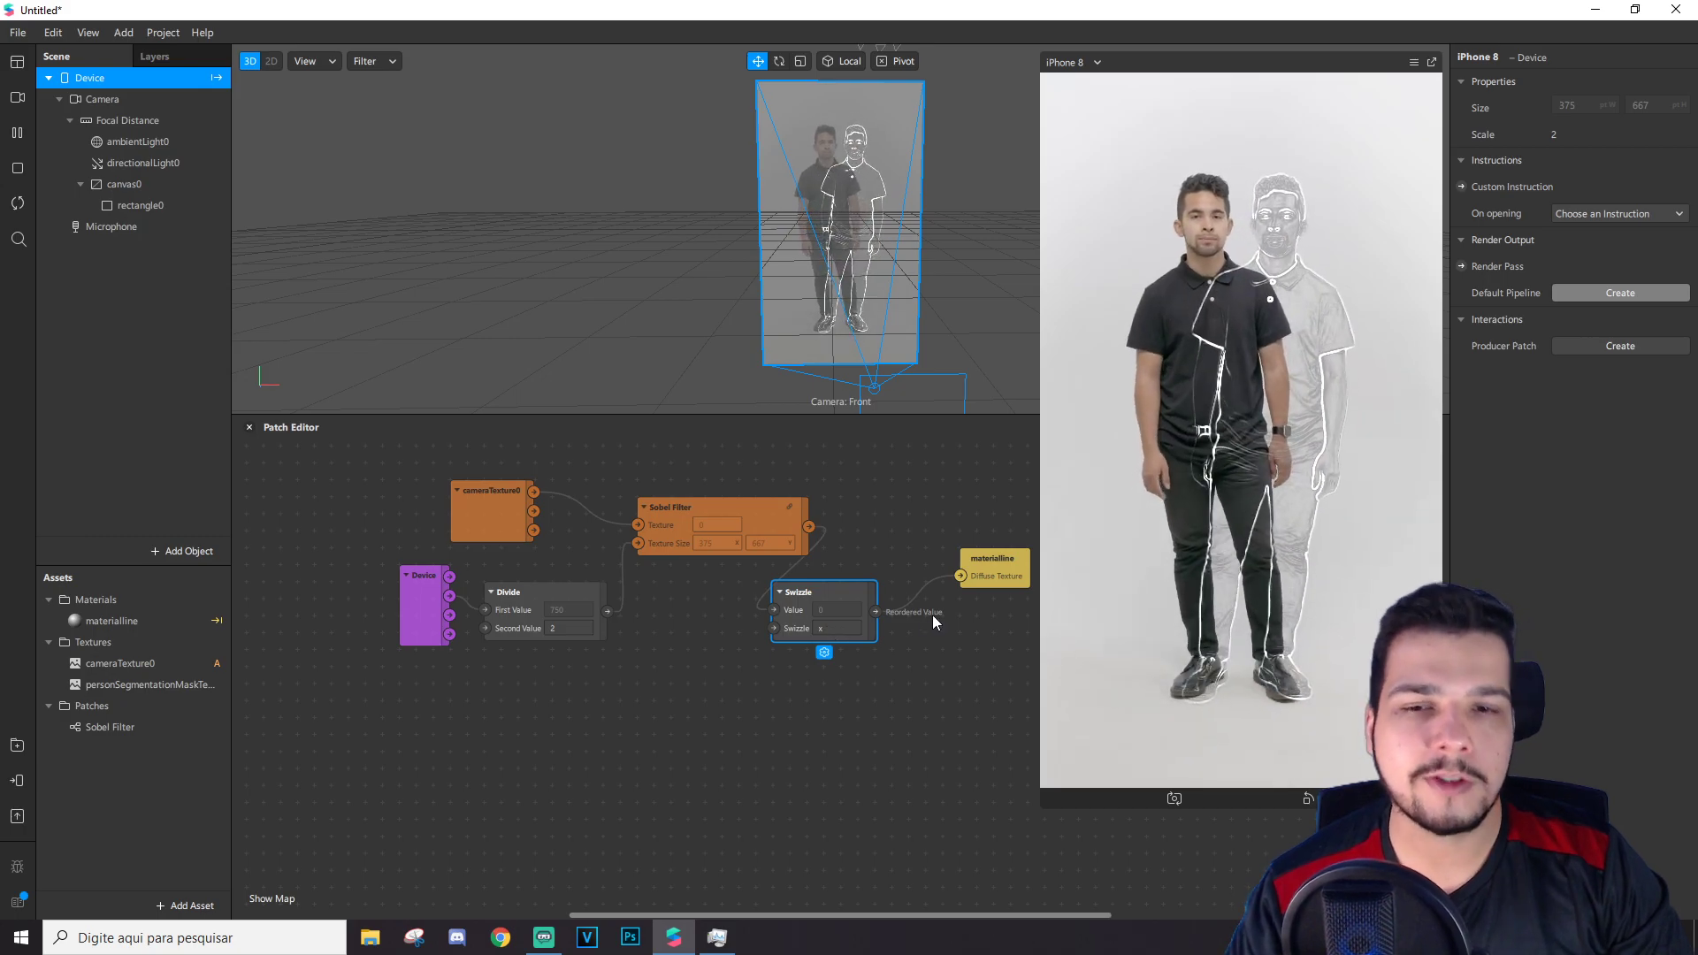
Step: Set the Swizzle patch's value to xyz1 and move the materialline patch closer to it
{"action": "scroll", "coordinate": [833, 199], "scroll_direction": "up", "scroll_amount": 5}
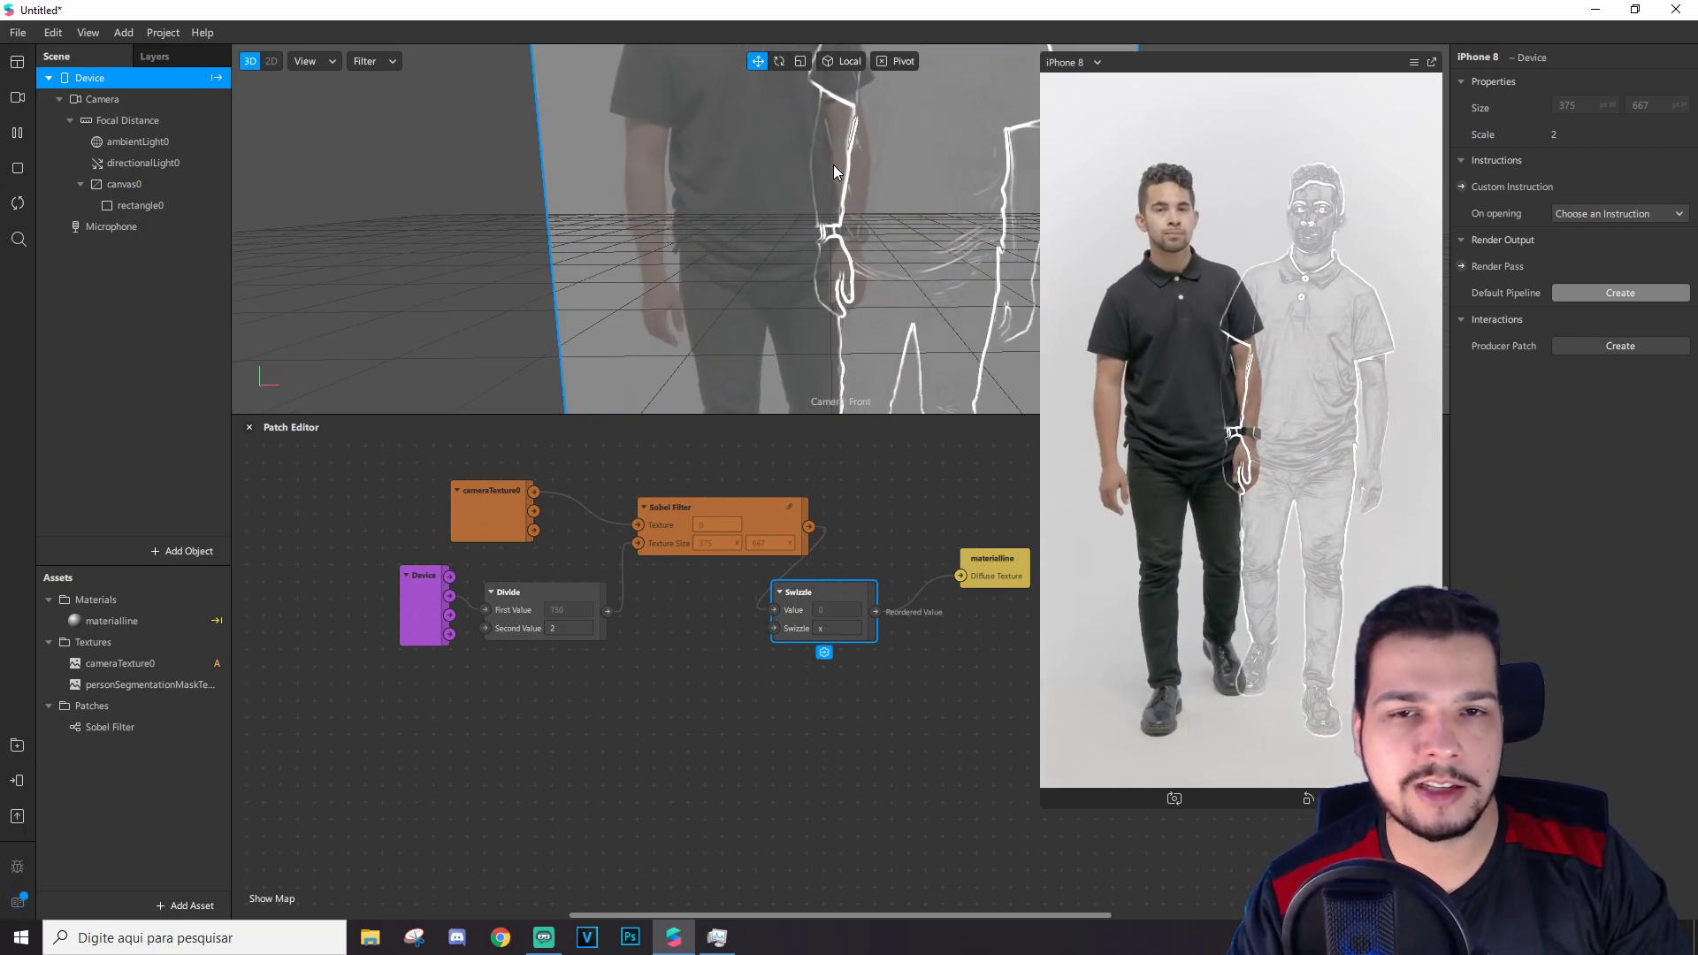
{"action": "left_click", "coordinate": [842, 629]}
{"action": "type", "text": "yz"}
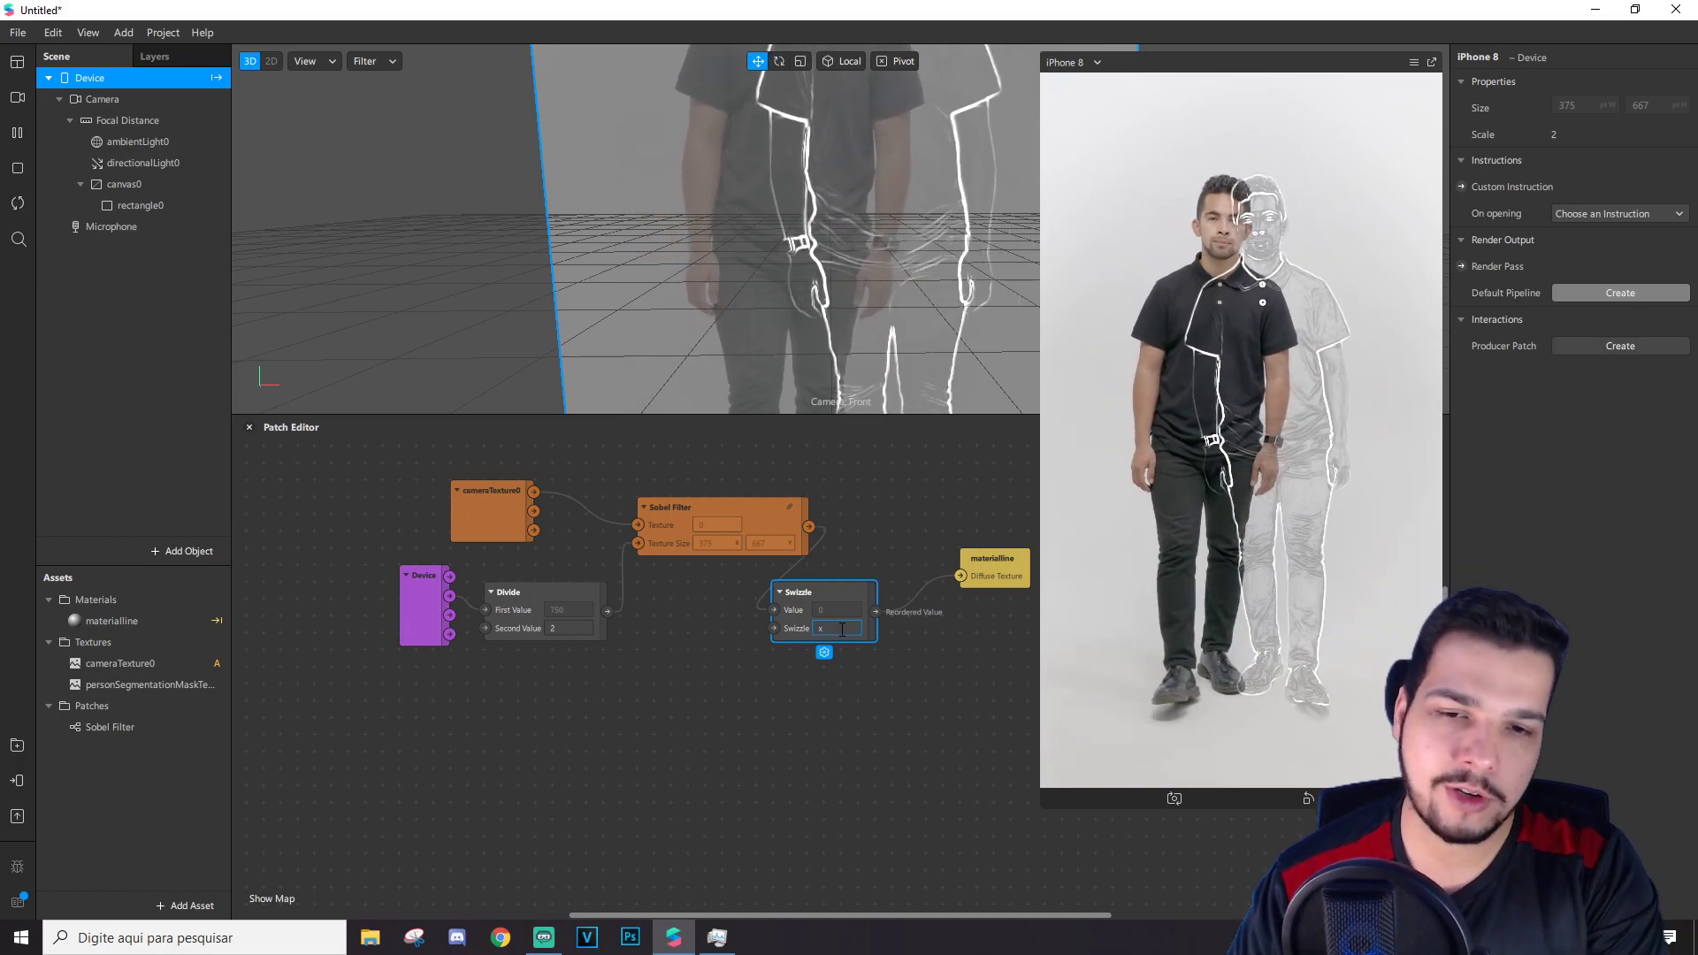
{"action": "type", "text": "1"}
{"action": "key", "text": "Return"}
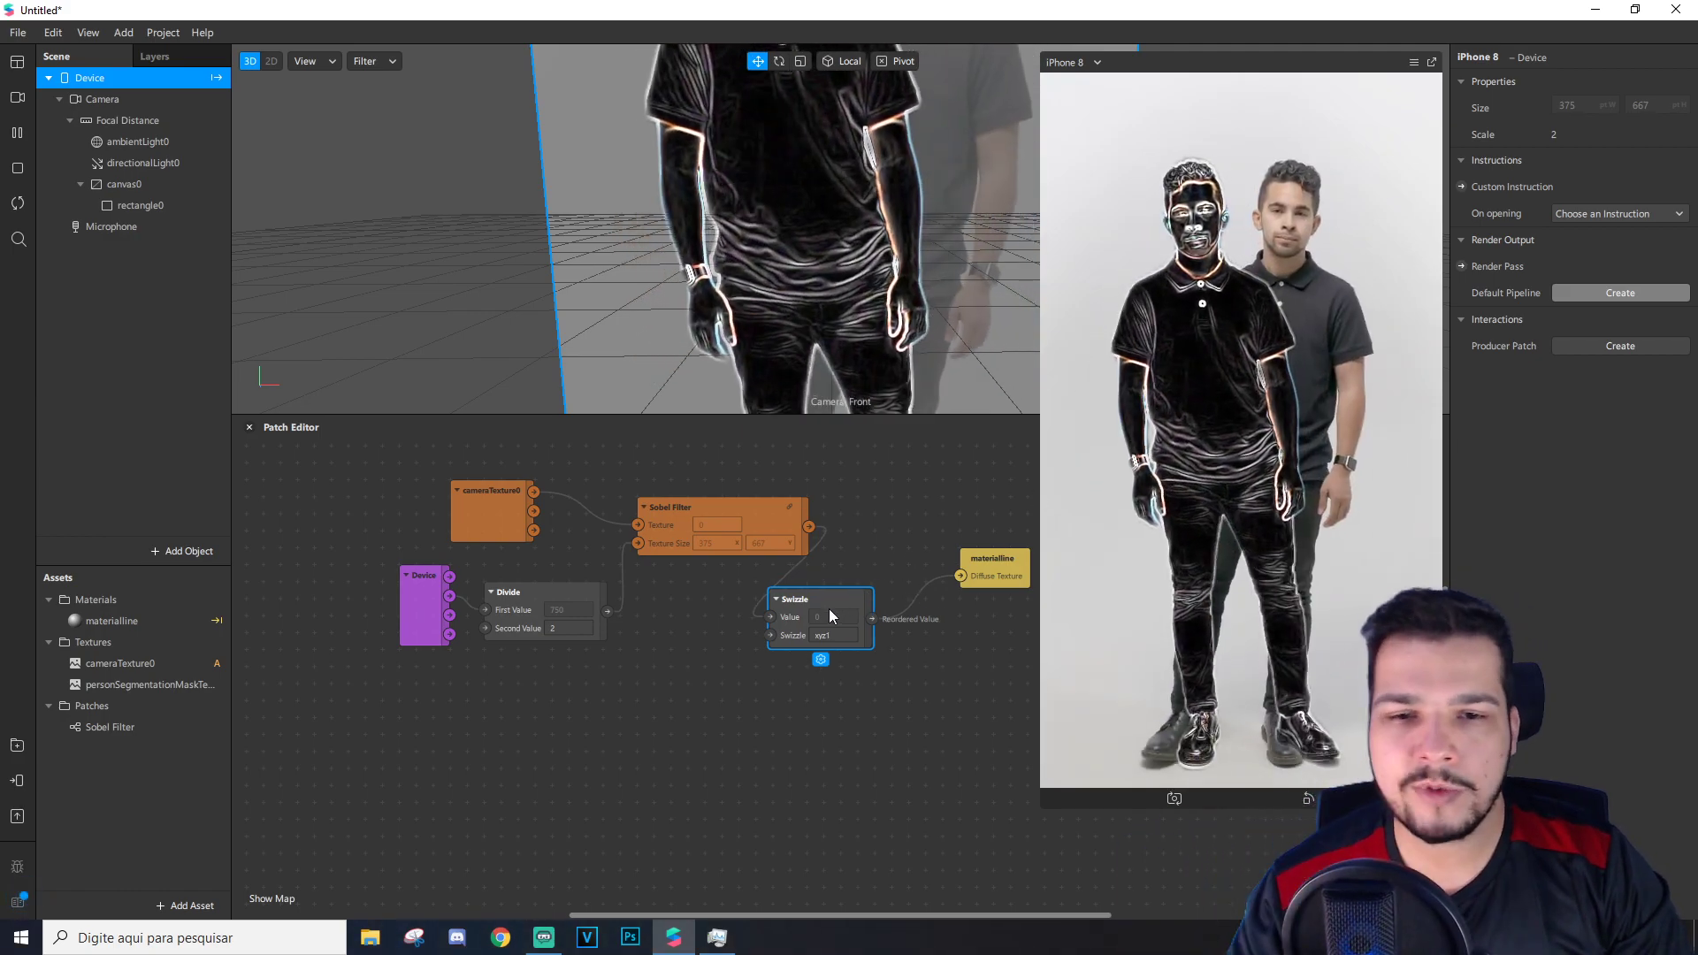
{"action": "left_click_drag", "start_coordinate": [970, 568], "coordinate": [918, 550]}
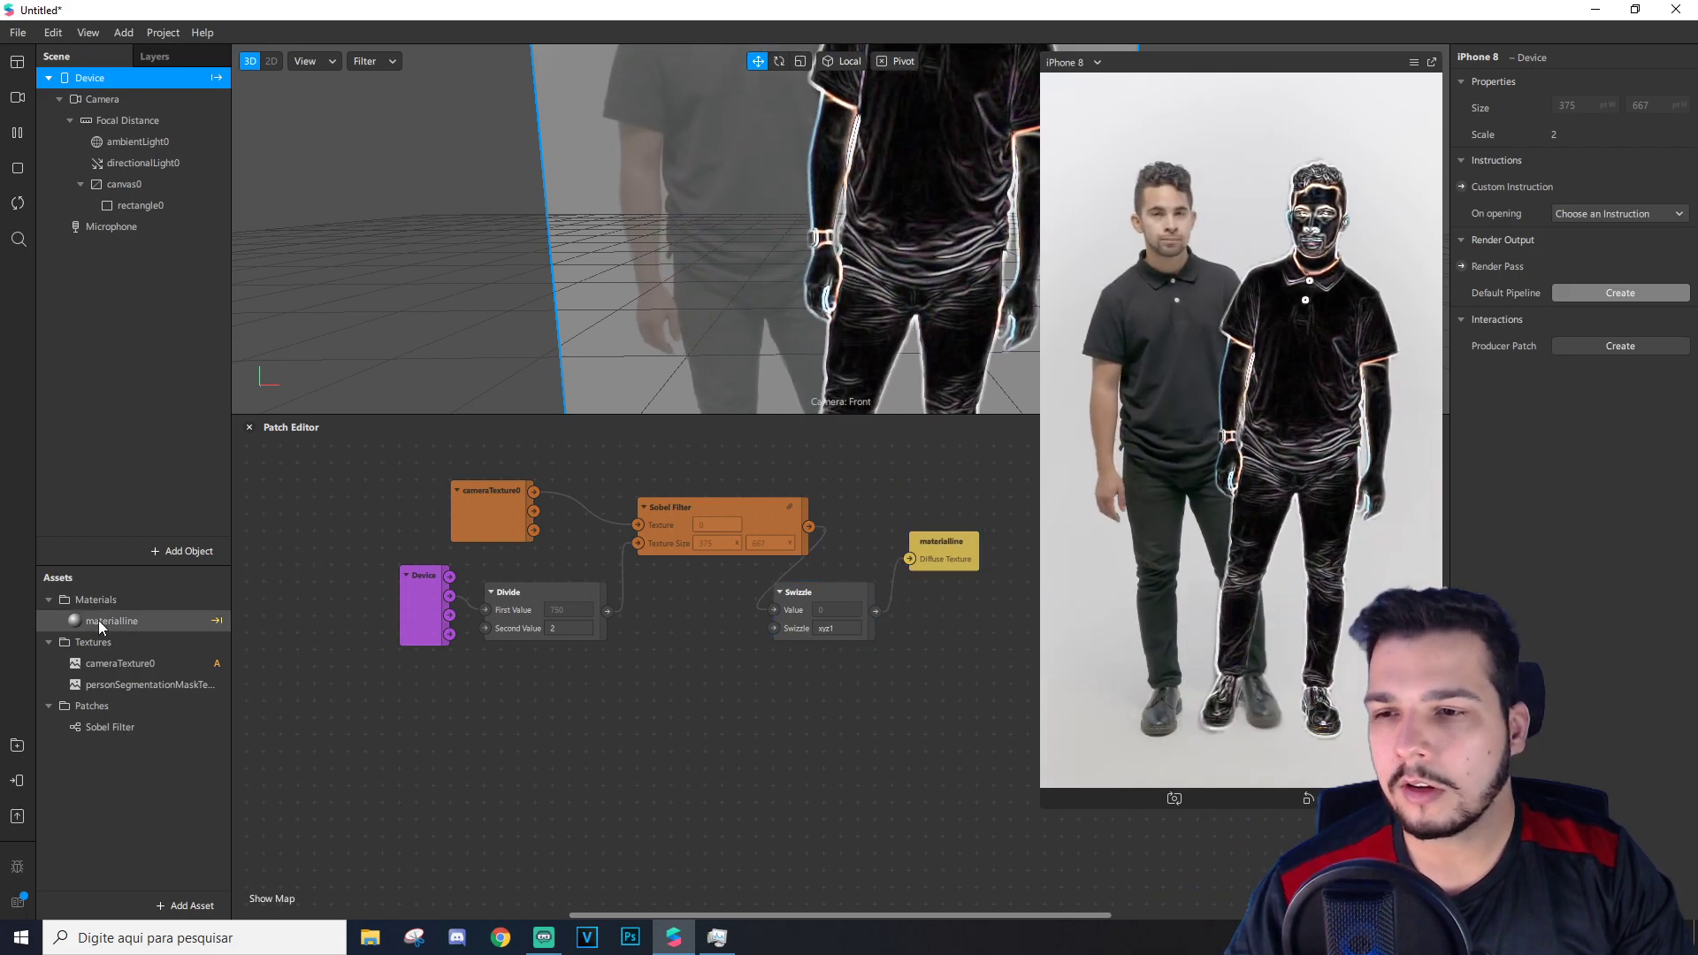
Step: Try the Screen and Add blend modes on materialline and keep Screen
{"action": "left_click", "coordinate": [103, 621]}
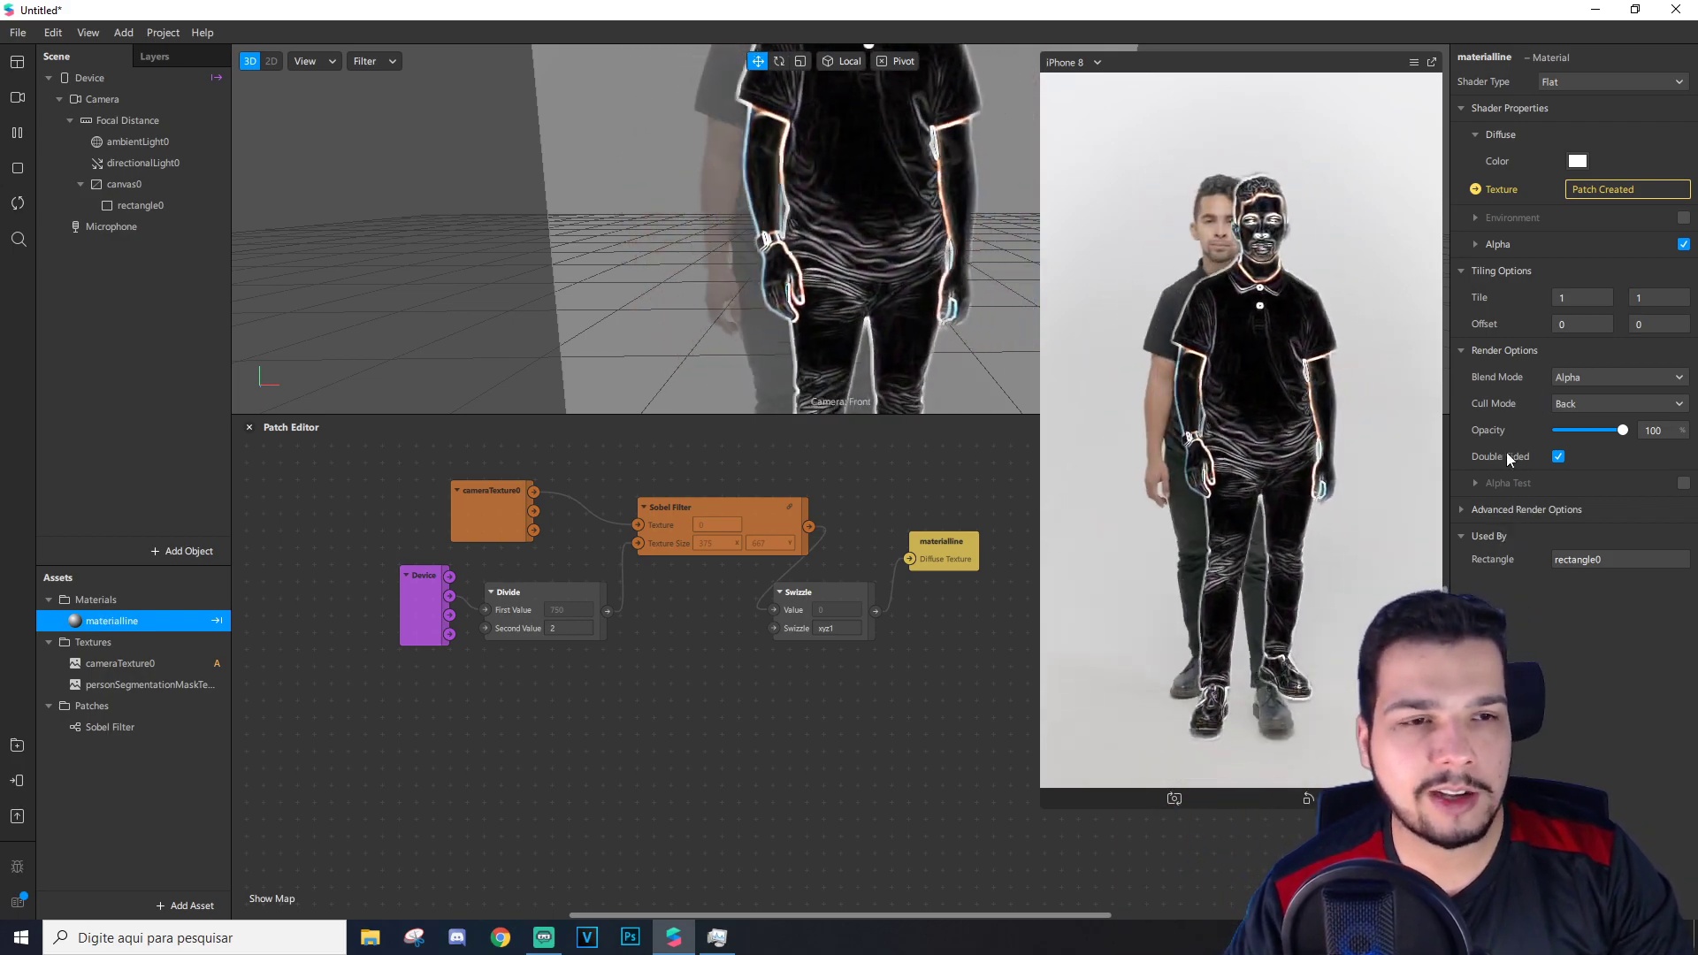
{"action": "left_click", "coordinate": [1592, 378]}
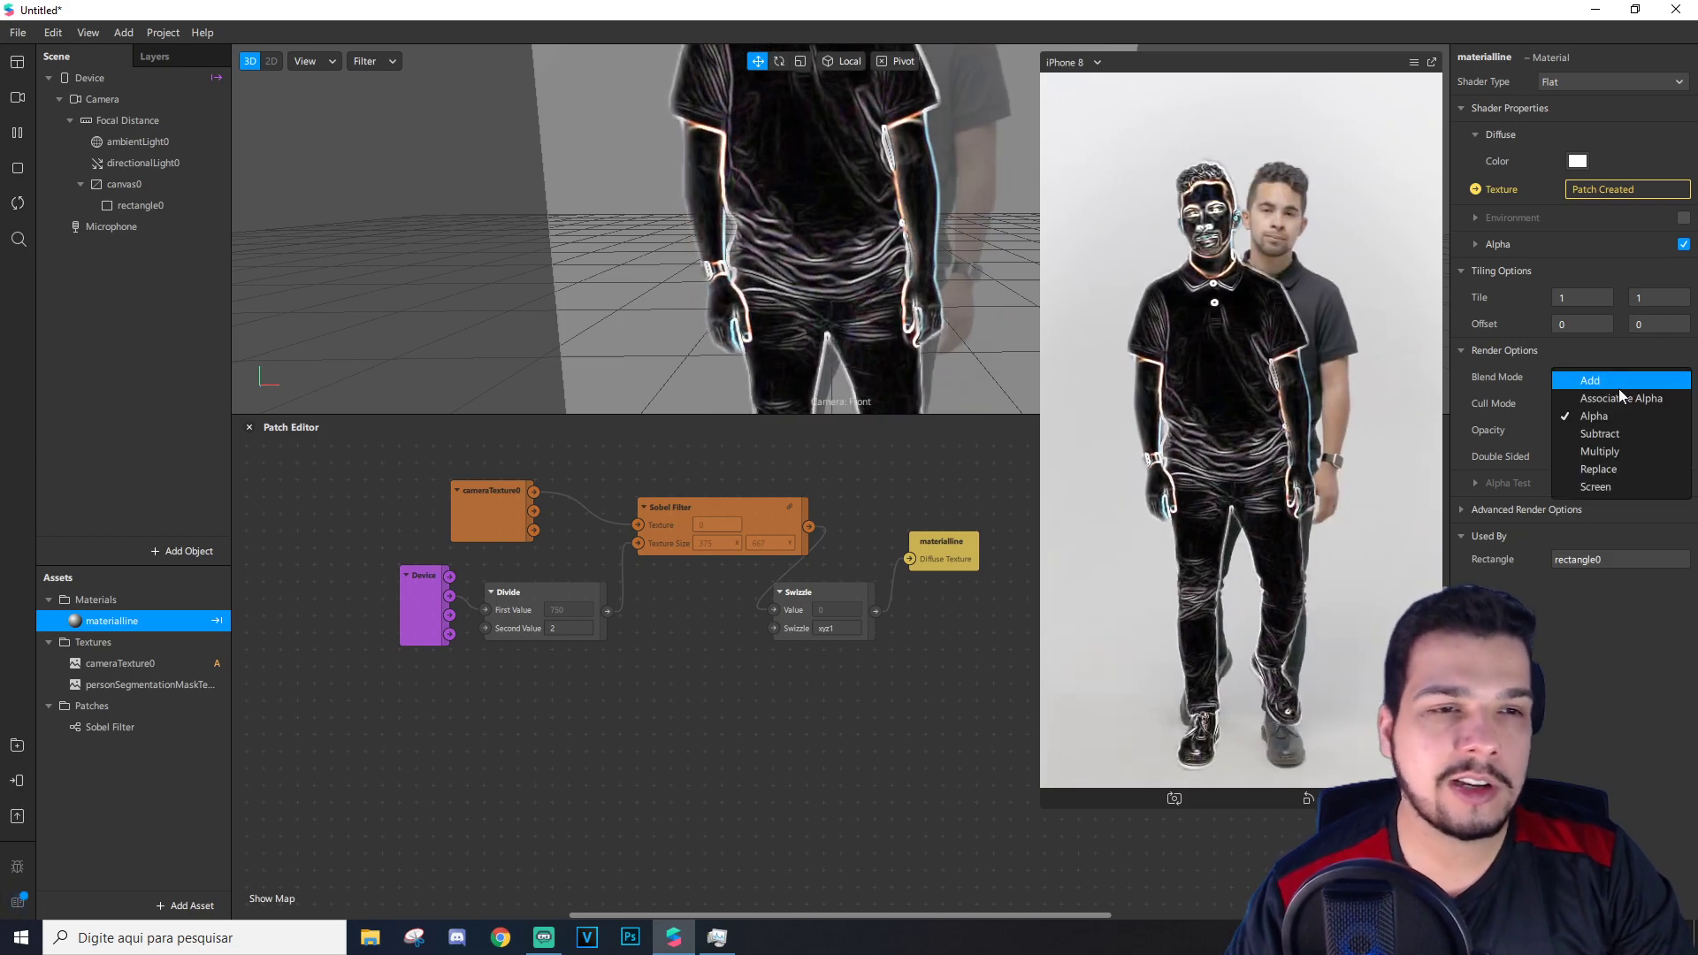
{"action": "left_click", "coordinate": [1590, 488]}
{"action": "left_click", "coordinate": [1625, 376]}
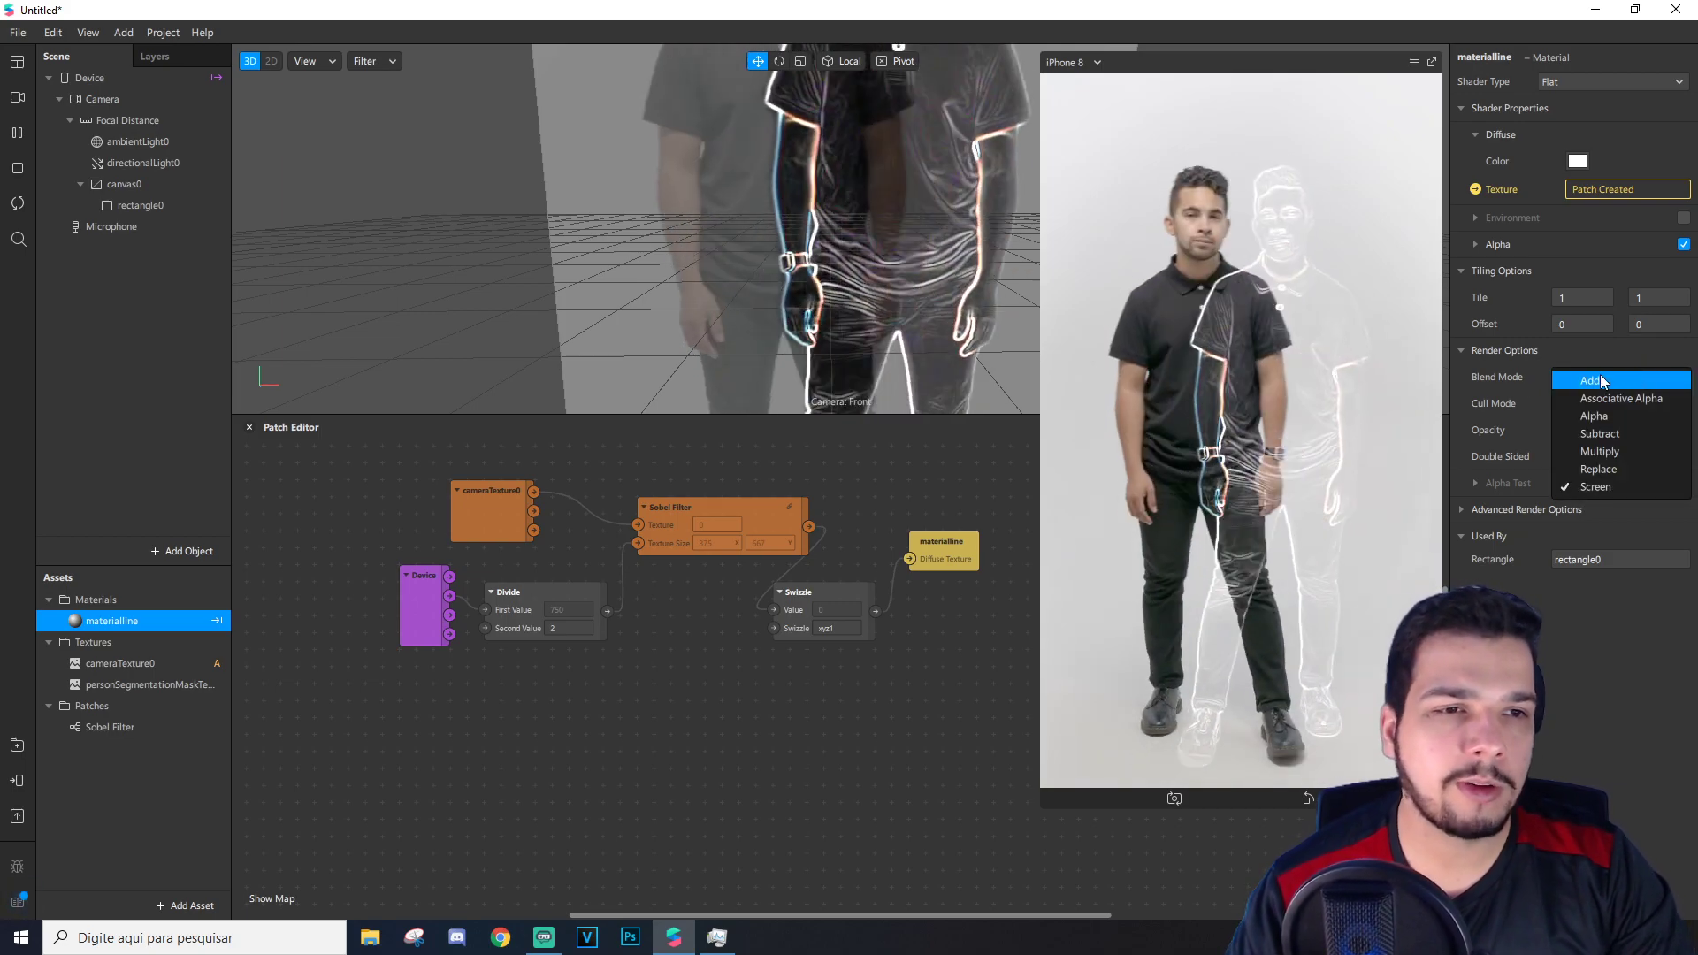
{"action": "left_click", "coordinate": [1599, 380]}
{"action": "left_click", "coordinate": [1600, 377]}
{"action": "left_click", "coordinate": [1604, 486]}
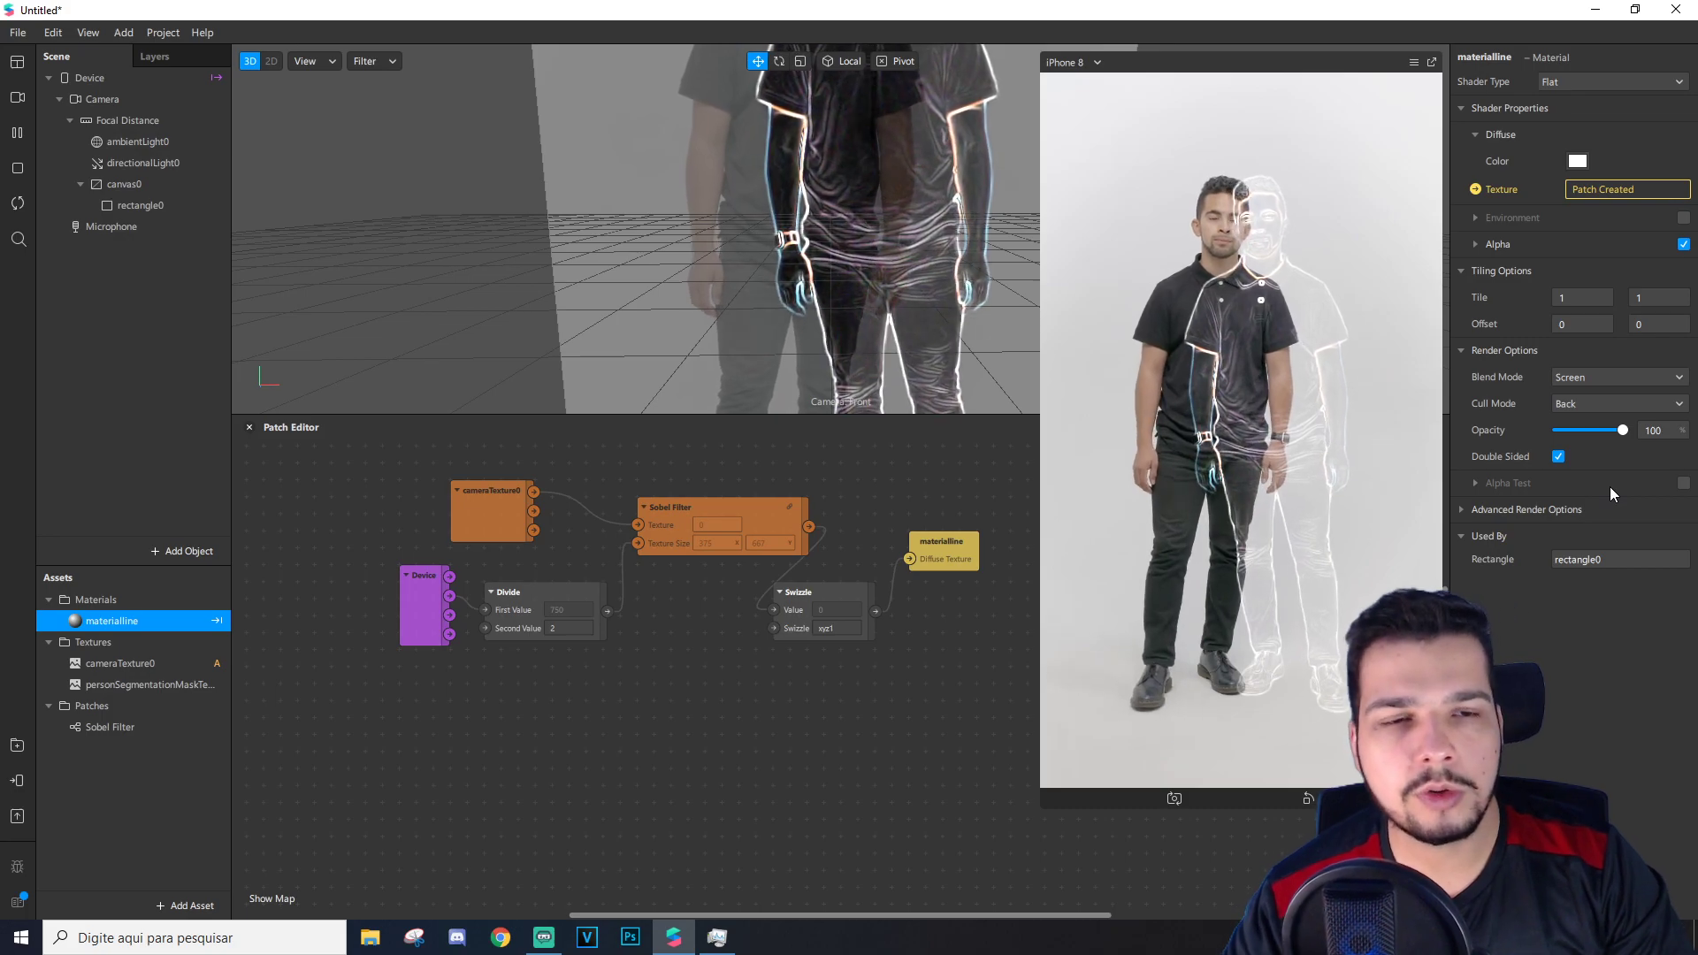
{"action": "scroll", "coordinate": [847, 207], "scroll_direction": "up", "scroll_amount": 4}
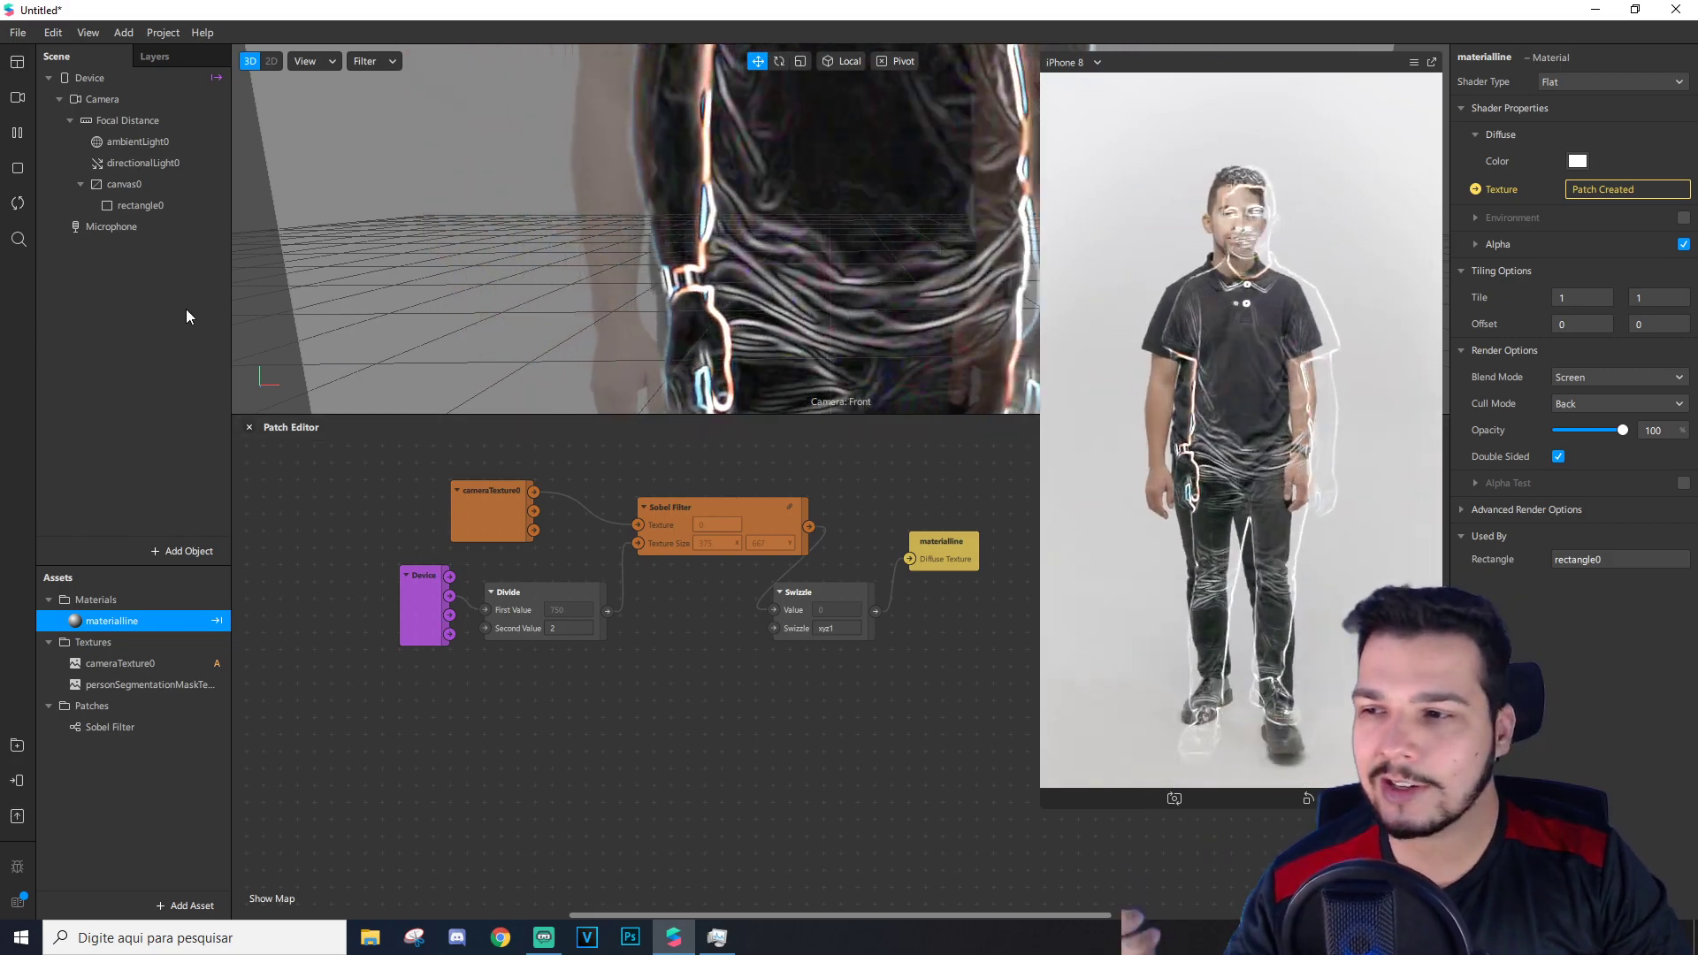
Step: Duplicate rectangle0 inside canvas0, and duplicate that copy to stack three outline rectangles
{"action": "right_click", "coordinate": [138, 211]}
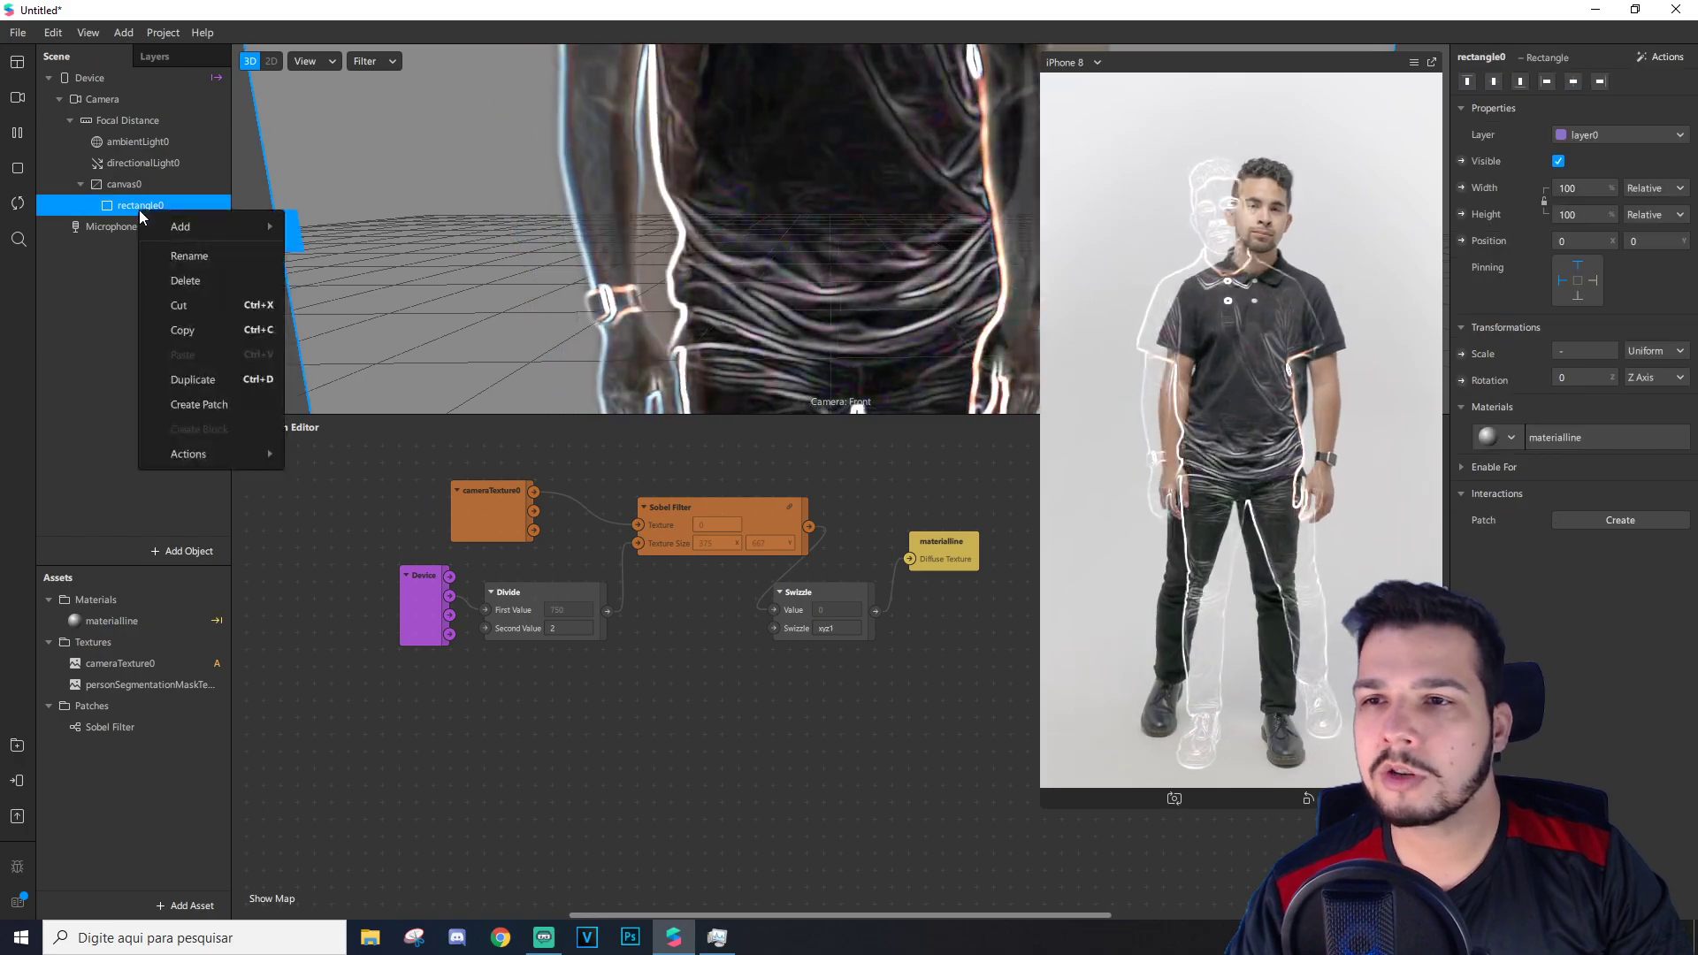
{"action": "left_click", "coordinate": [204, 375]}
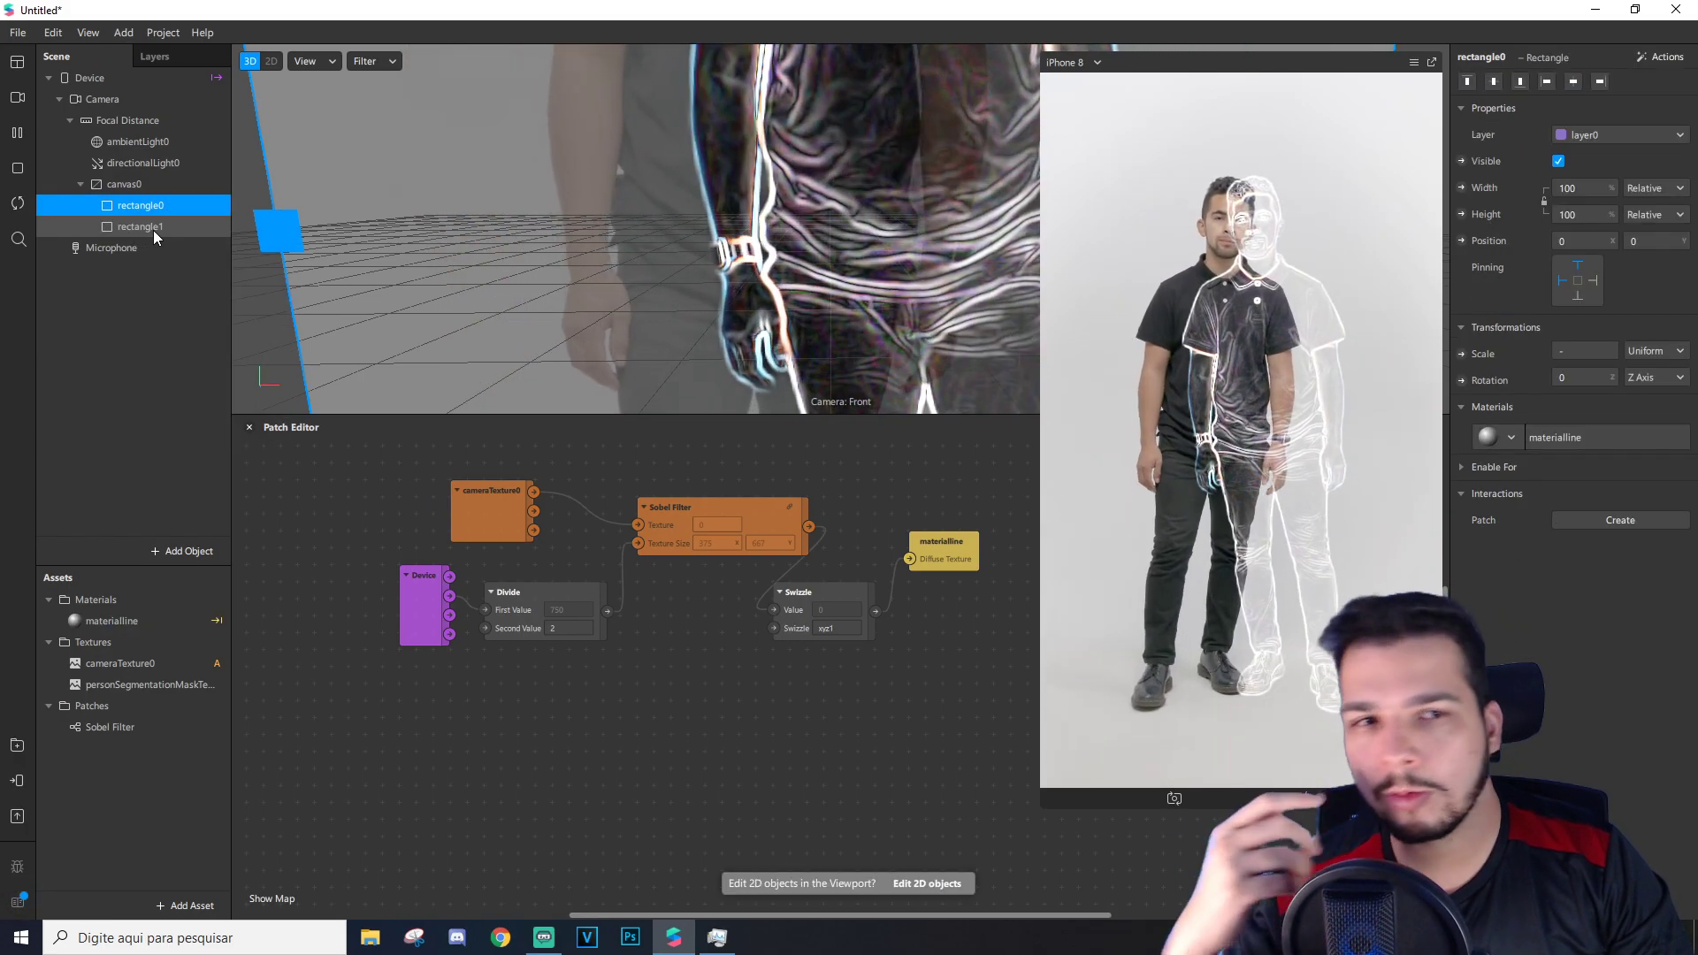
{"action": "right_click", "coordinate": [155, 234]}
{"action": "left_click", "coordinate": [212, 401]}
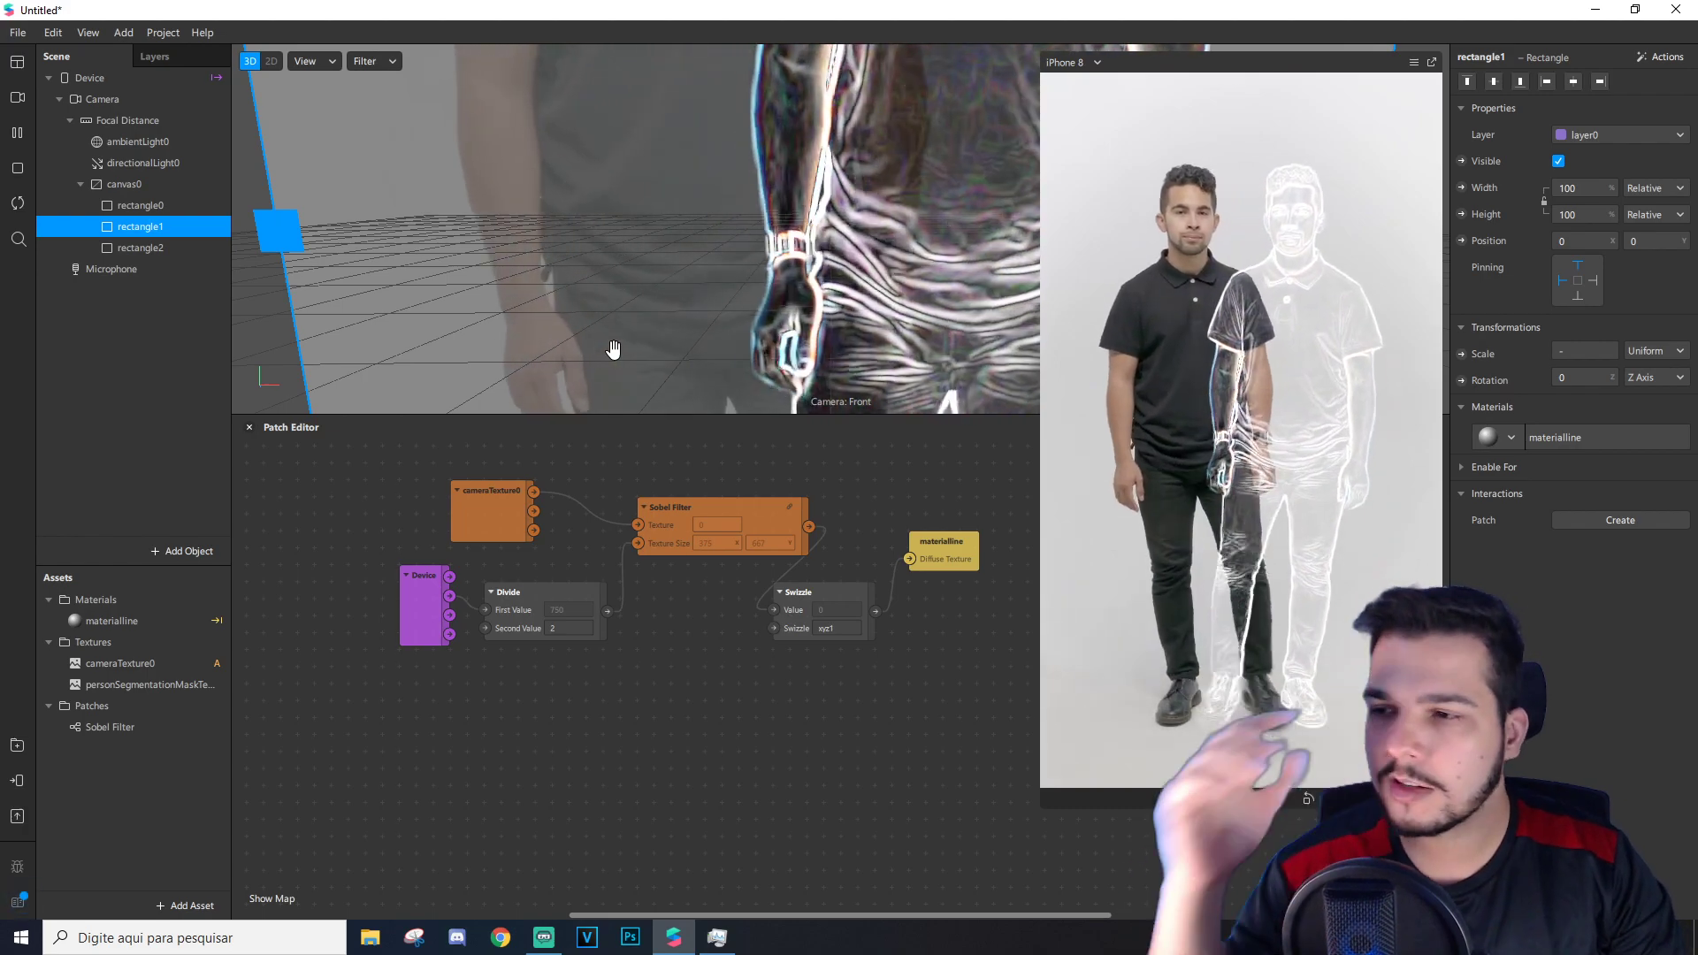
Step: Add a new rectangle to canvas0 and make it fill the canvas at 100% relative width and height
{"action": "right_click", "coordinate": [96, 183]}
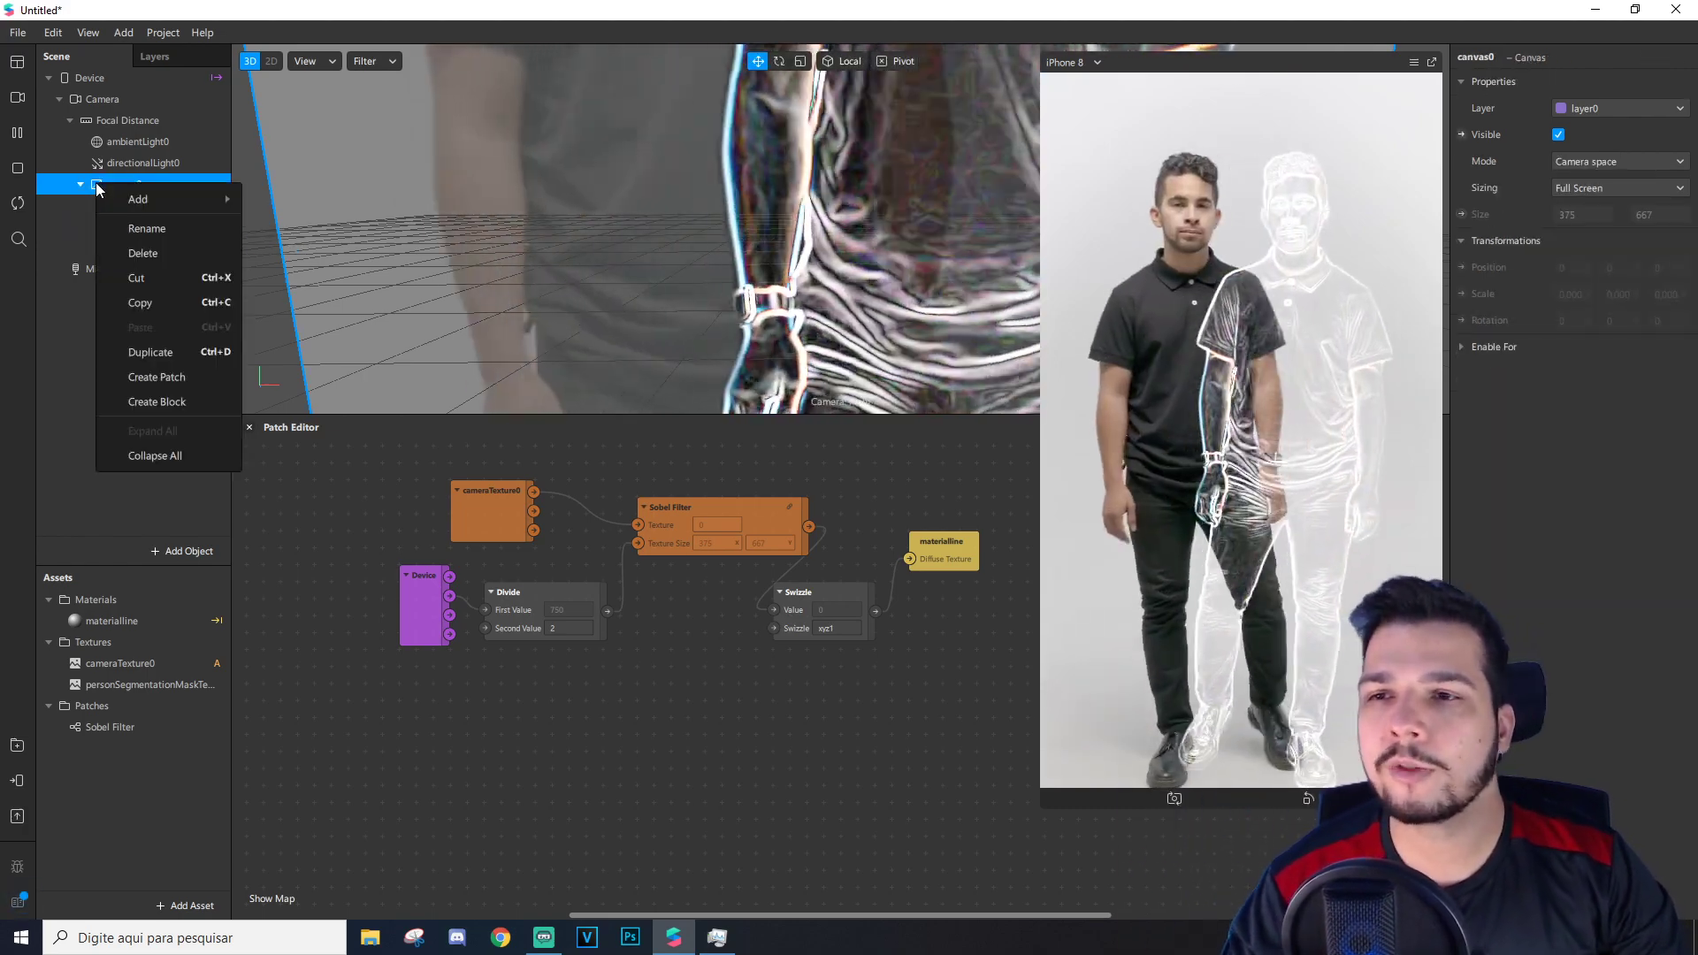
{"action": "mouse_move", "coordinate": [137, 200]}
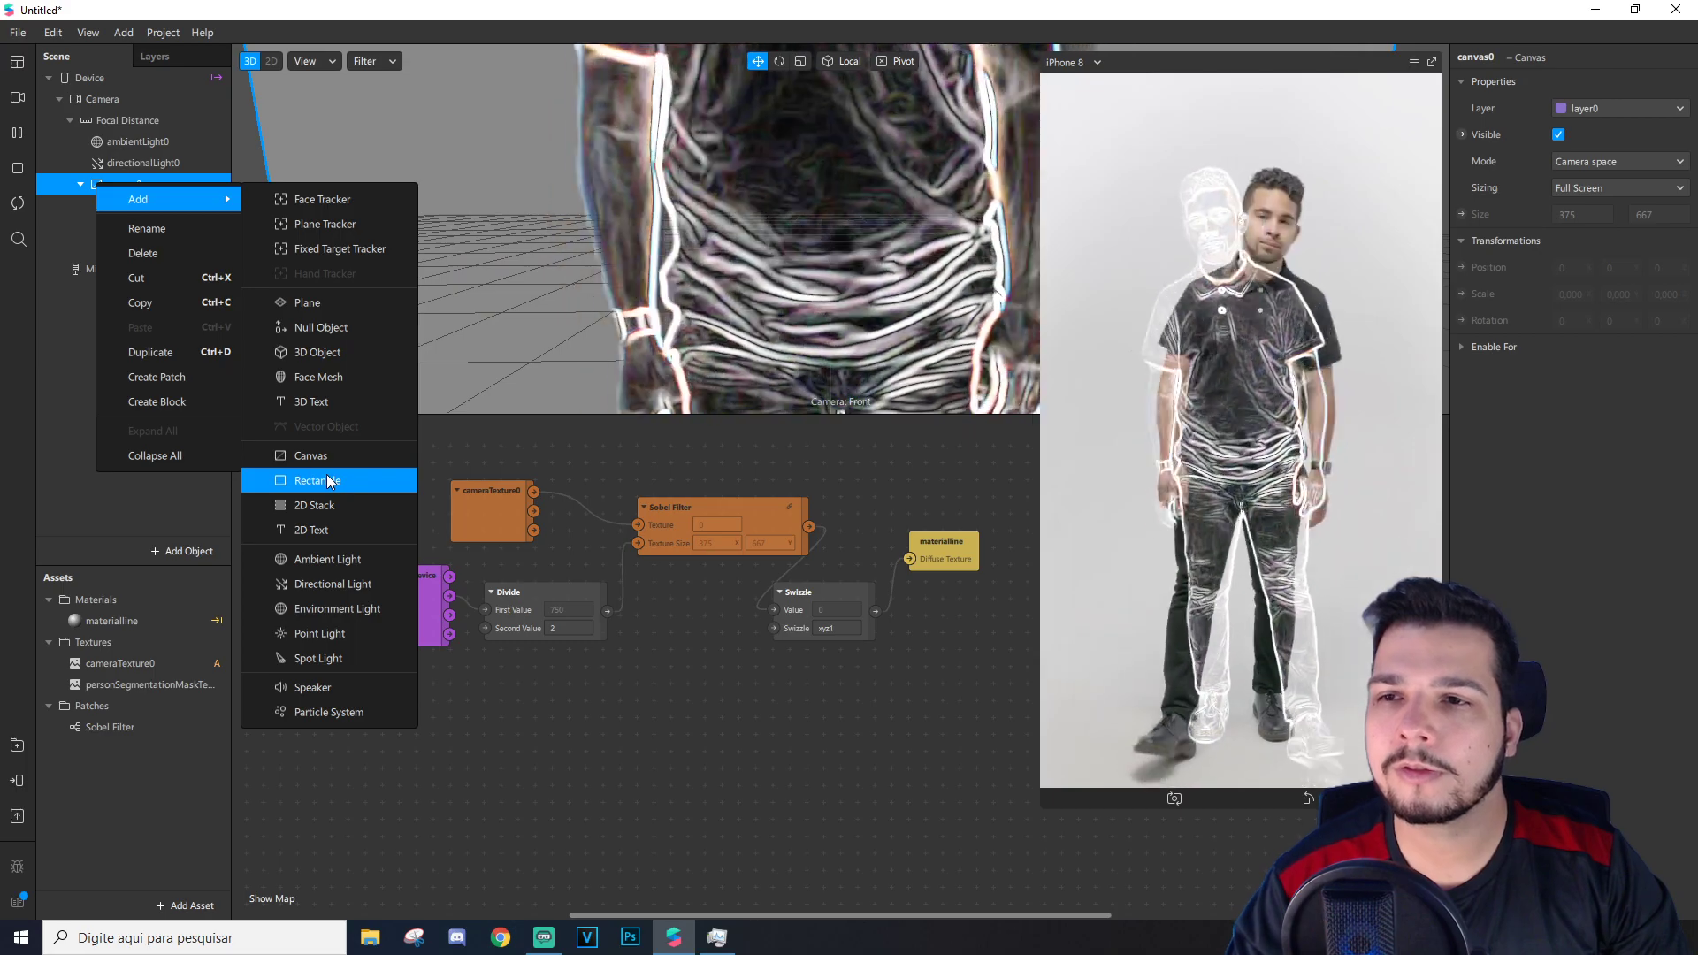
{"action": "left_click", "coordinate": [326, 477]}
{"action": "left_click", "coordinate": [1569, 188]}
{"action": "left_click", "coordinate": [1574, 217]}
{"action": "left_click", "coordinate": [1569, 215]}
{"action": "left_click", "coordinate": [1570, 242]}
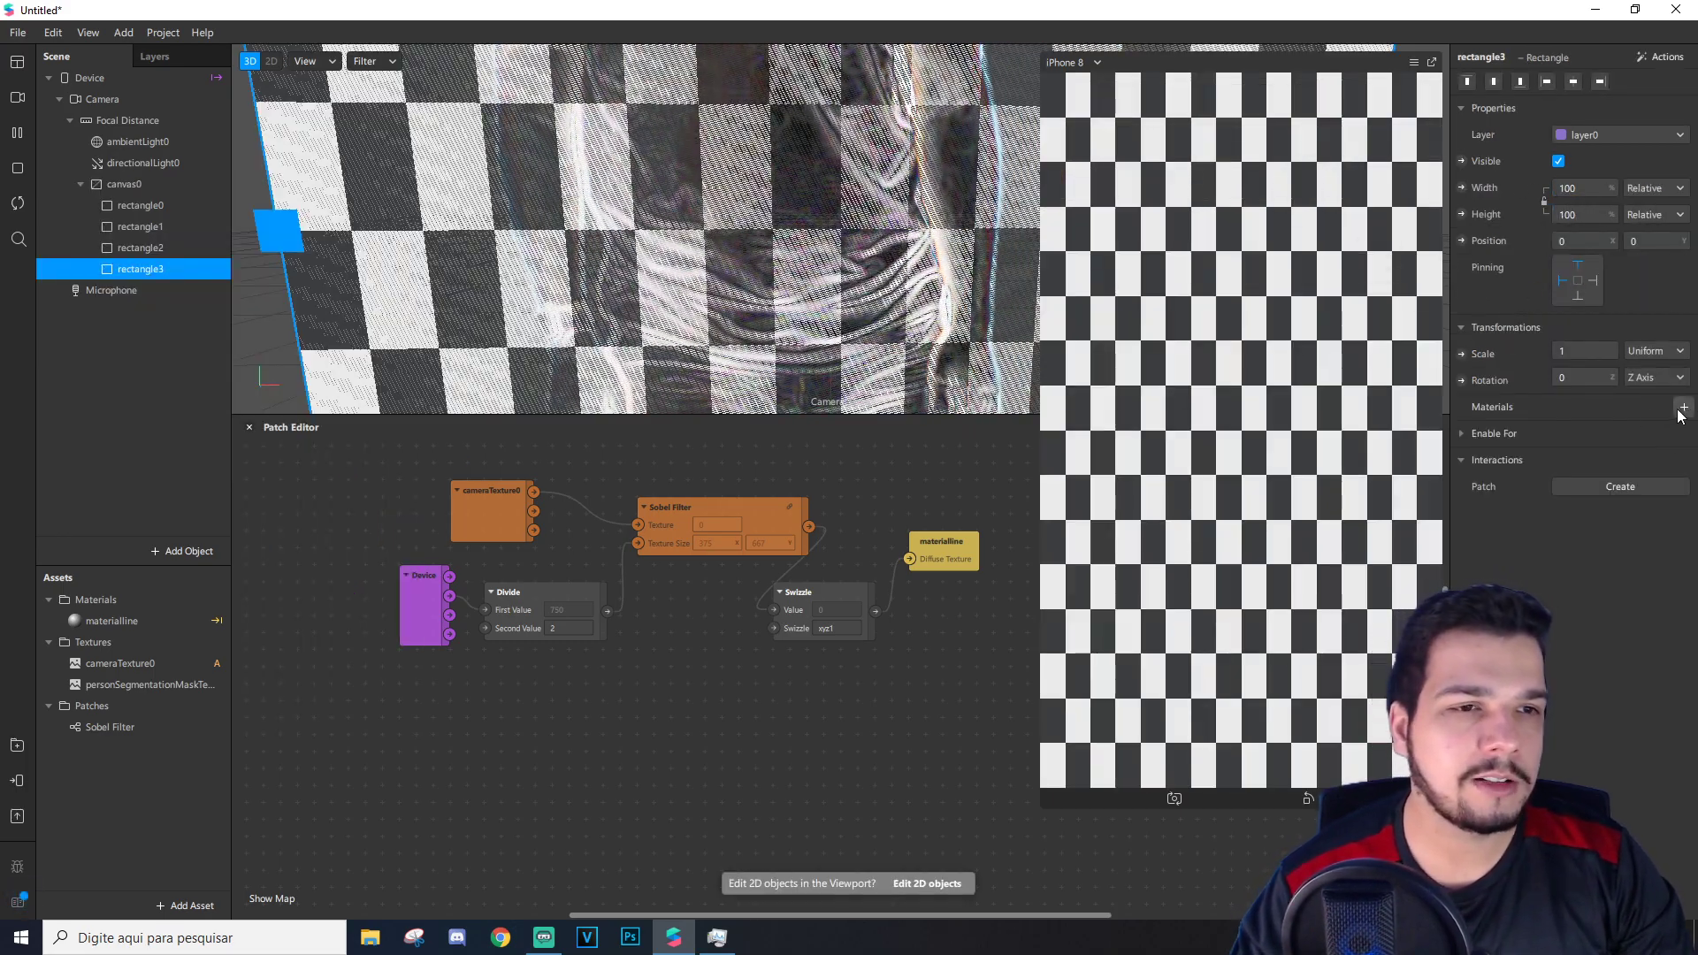
Step: Create a new material for the new full-screen rectangle and set its shader type to Flat
{"action": "left_click", "coordinate": [1684, 408]}
{"action": "left_click", "coordinate": [1574, 475]}
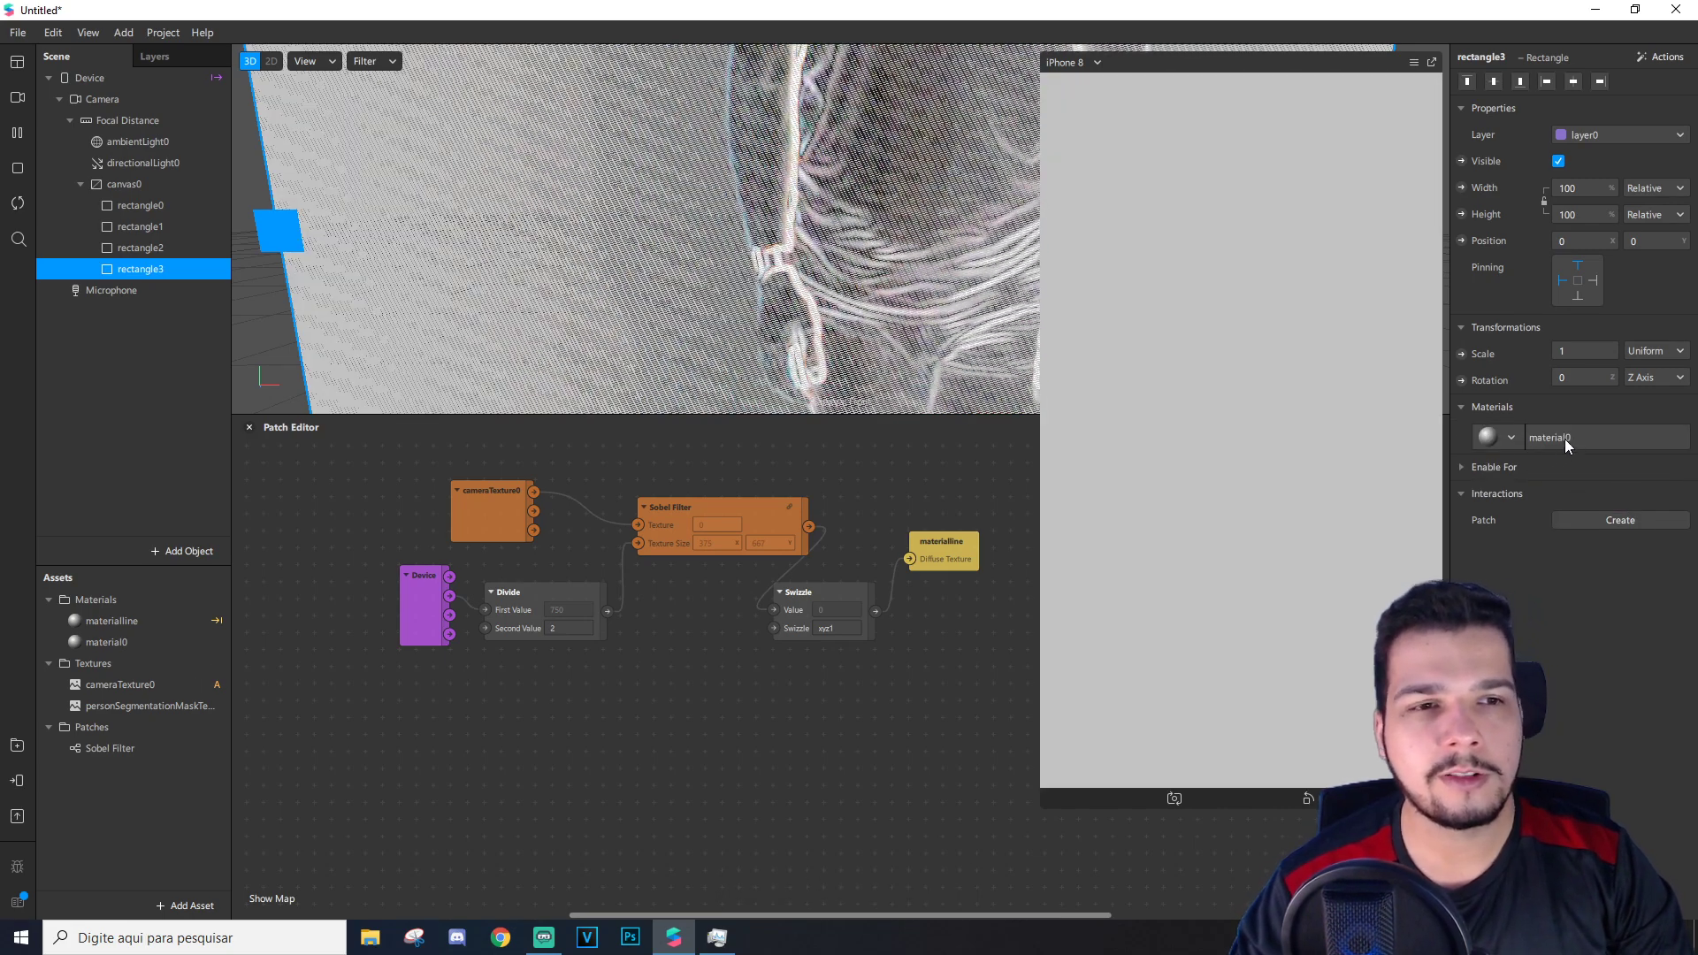
{"action": "left_click", "coordinate": [1564, 439]}
{"action": "left_click", "coordinate": [1596, 83]}
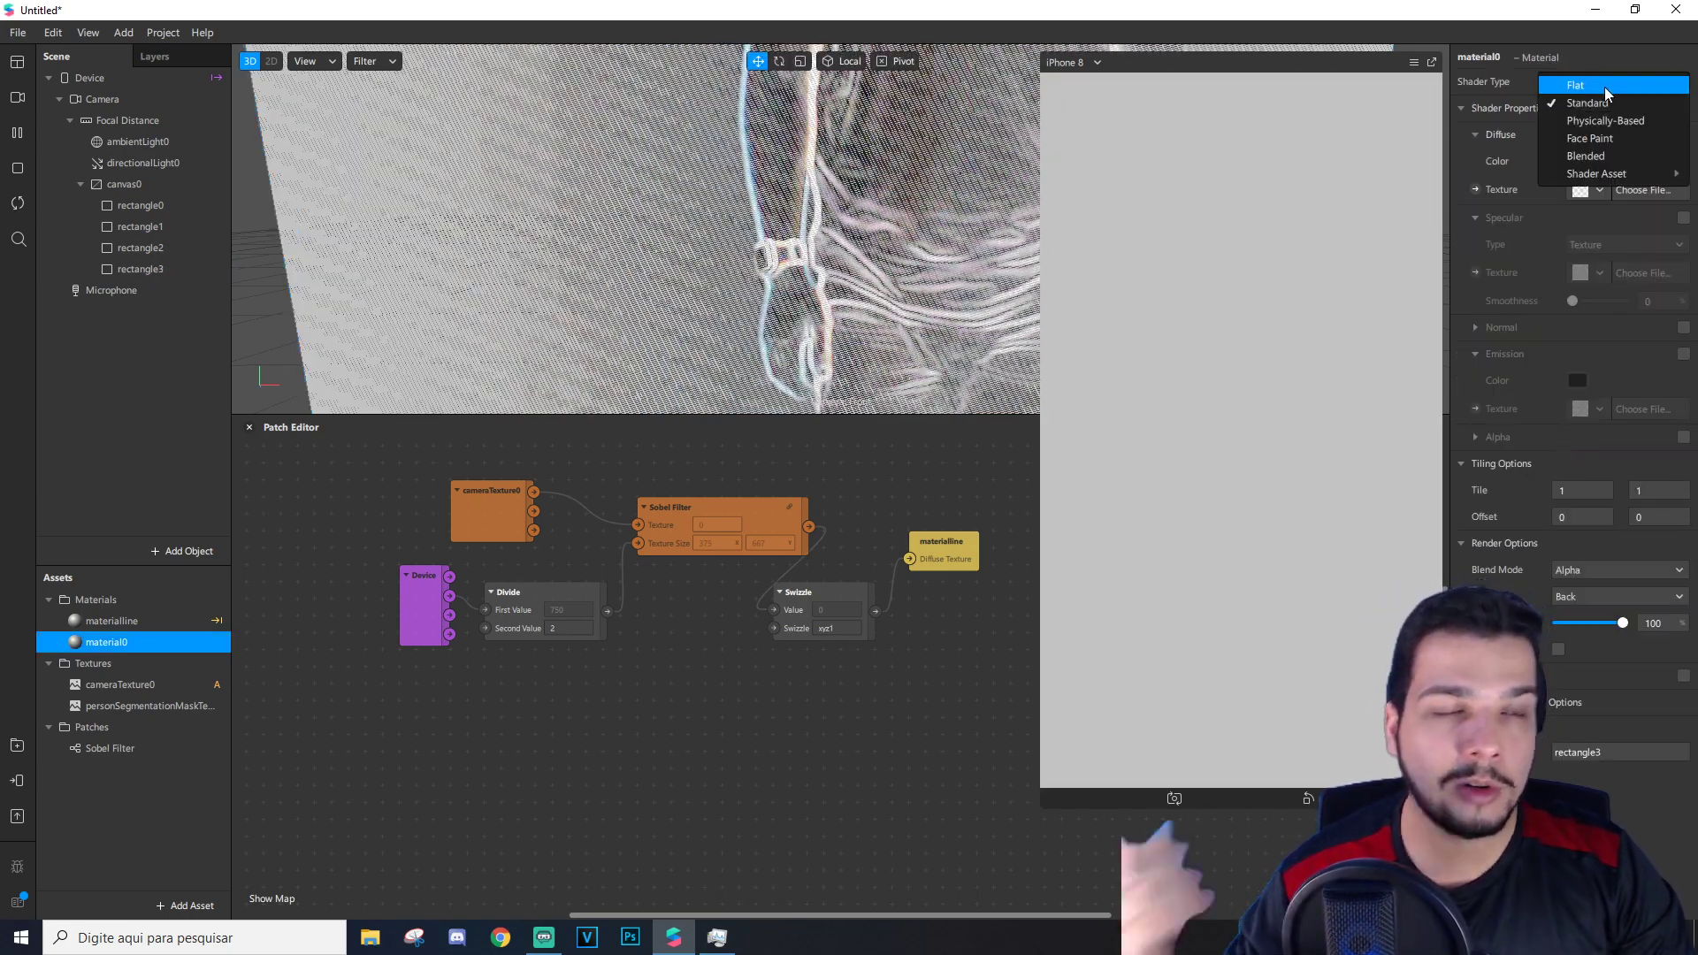
{"action": "left_click", "coordinate": [1600, 83]}
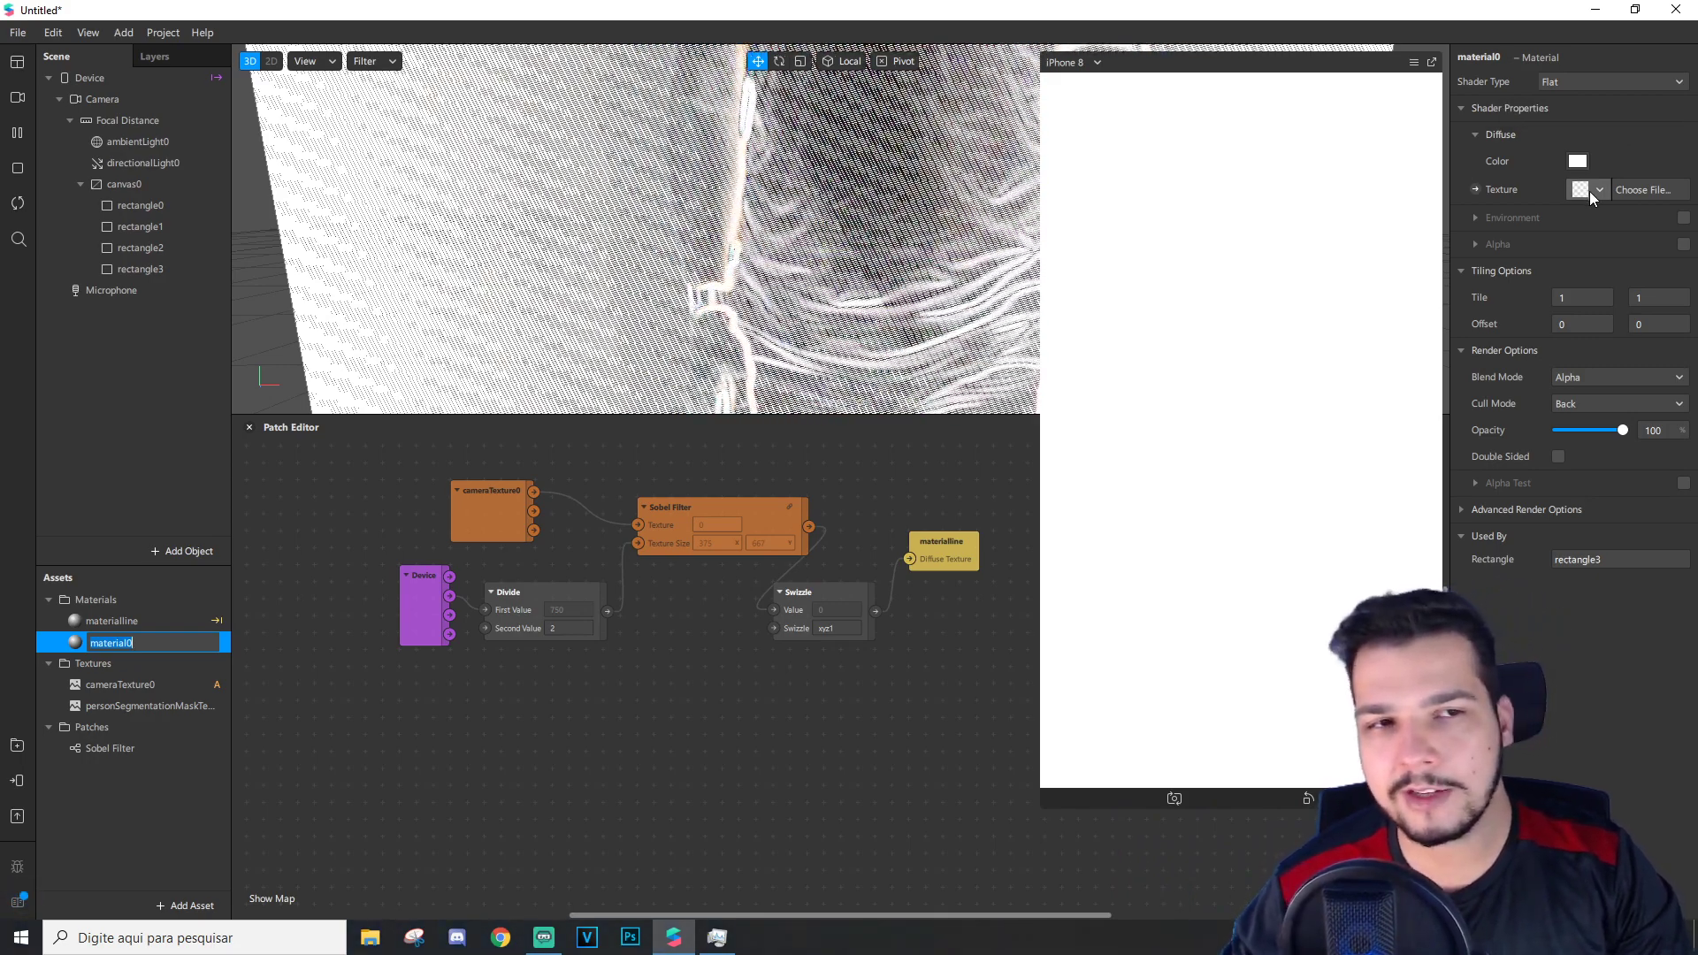
Step: Assign cameraTexture0 as material0's diffuse texture and enable Alpha with personSegmentationMaskTexture0
{"action": "left_click", "coordinate": [1590, 191]}
{"action": "left_click", "coordinate": [1562, 212]}
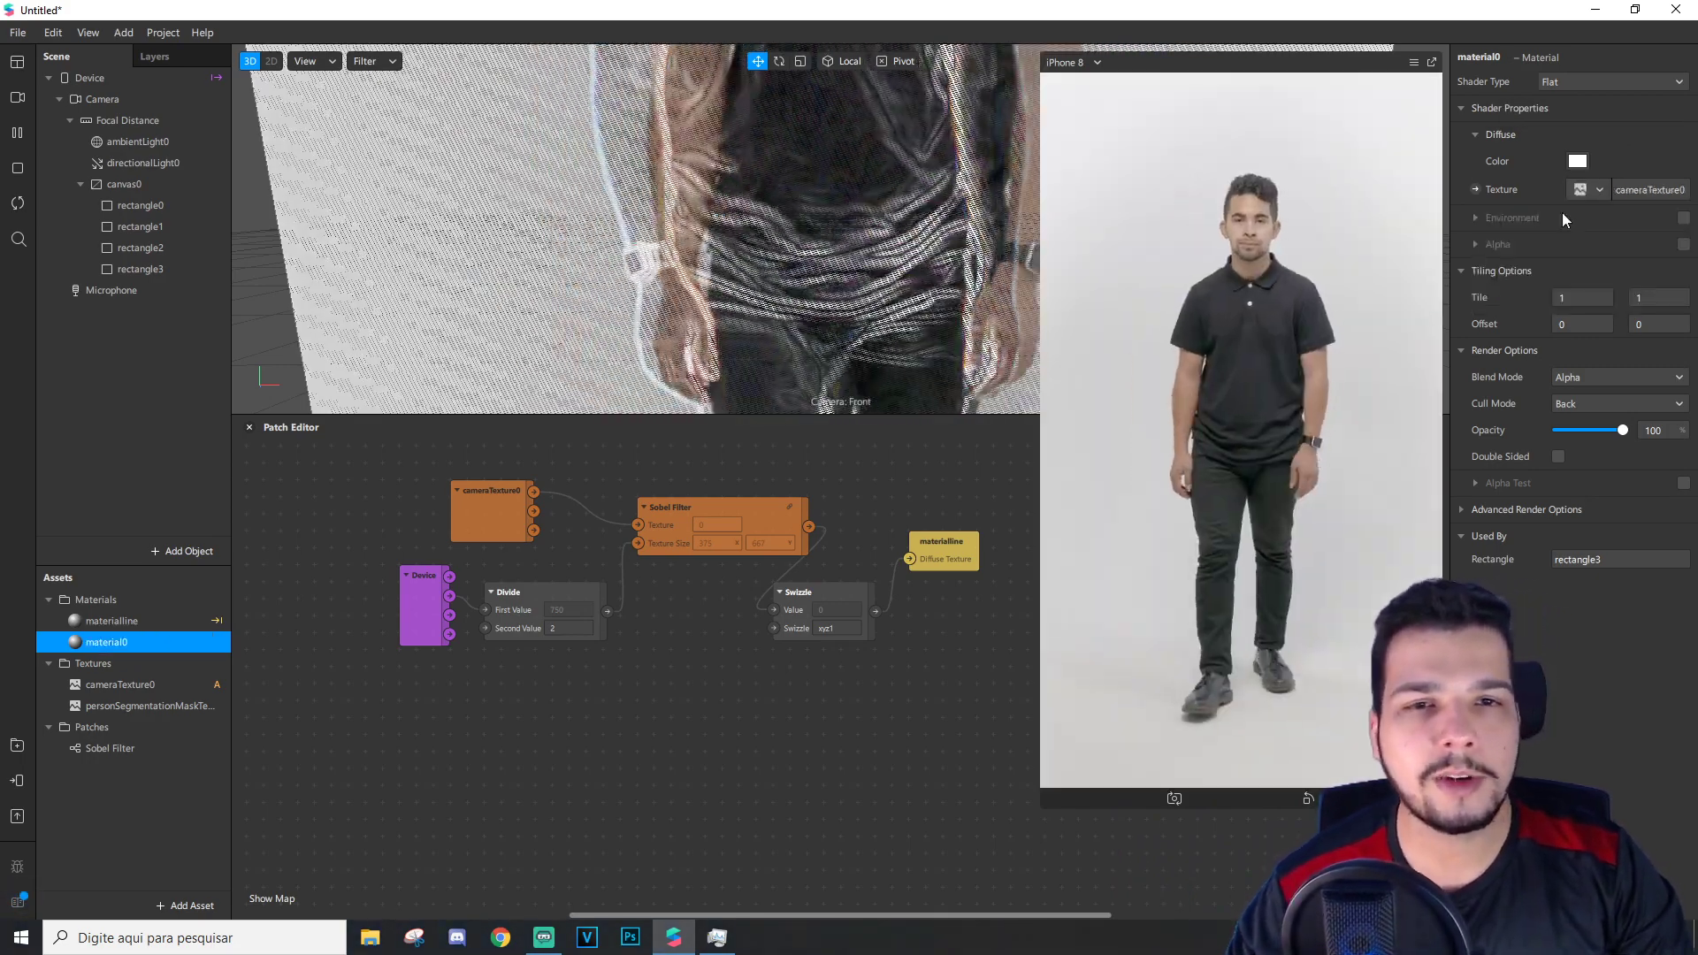
{"action": "left_click", "coordinate": [1683, 246]}
{"action": "left_click", "coordinate": [1584, 300]}
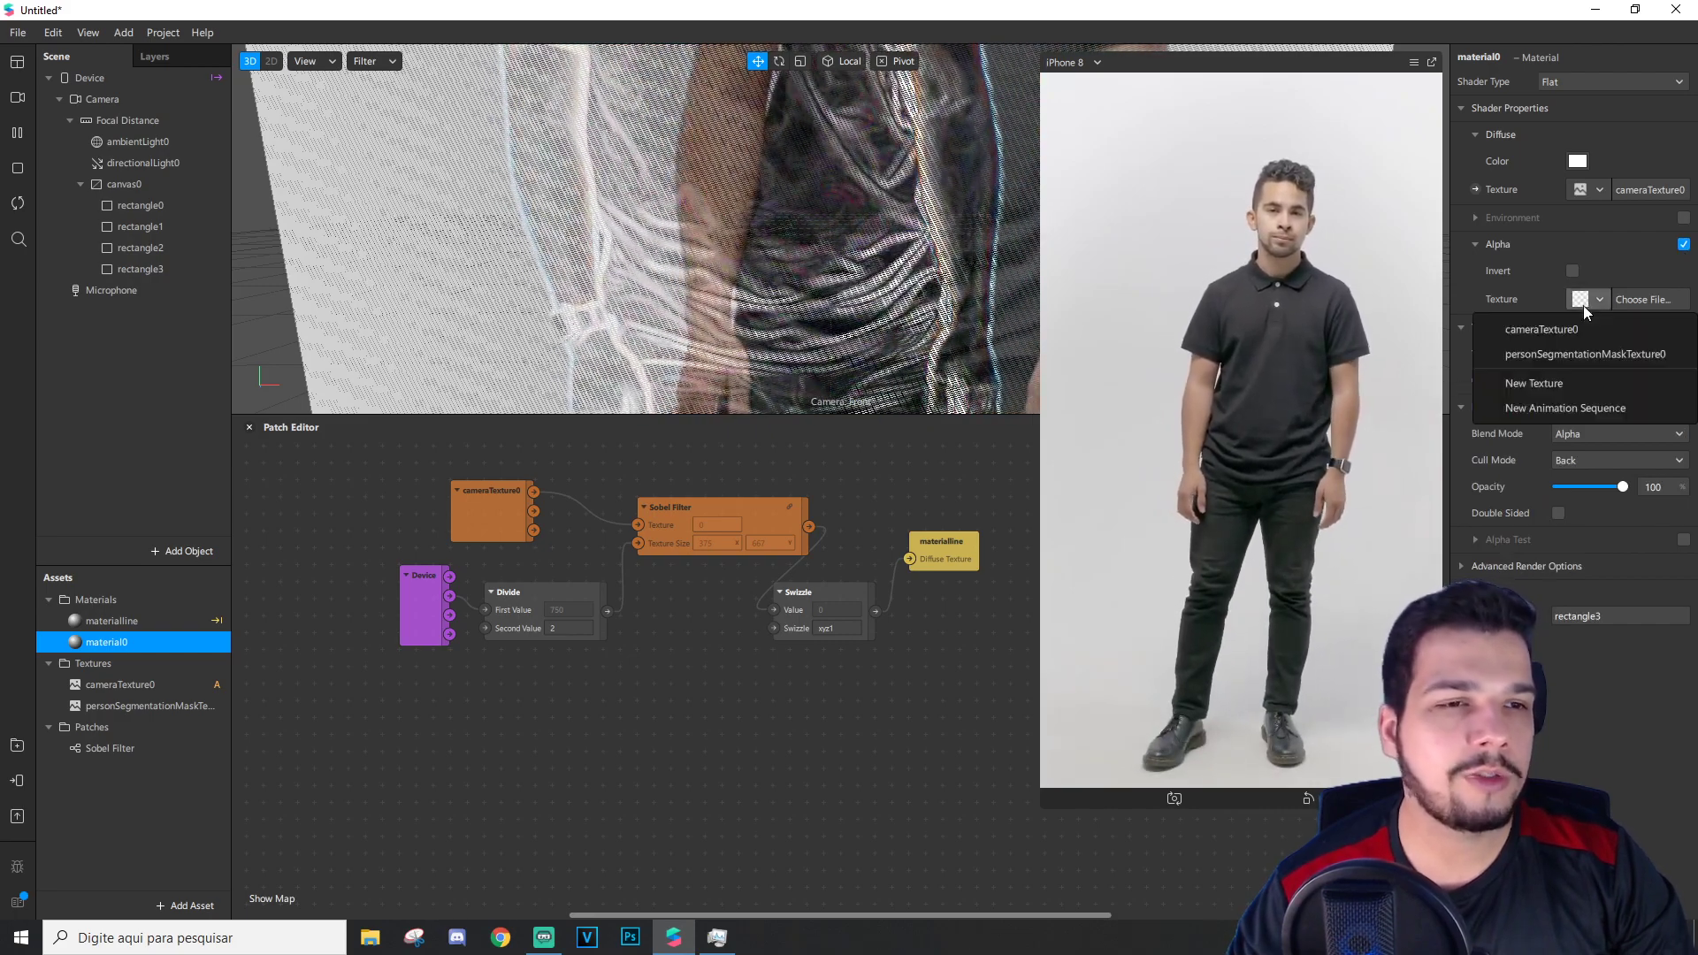
{"action": "left_click", "coordinate": [1576, 352]}
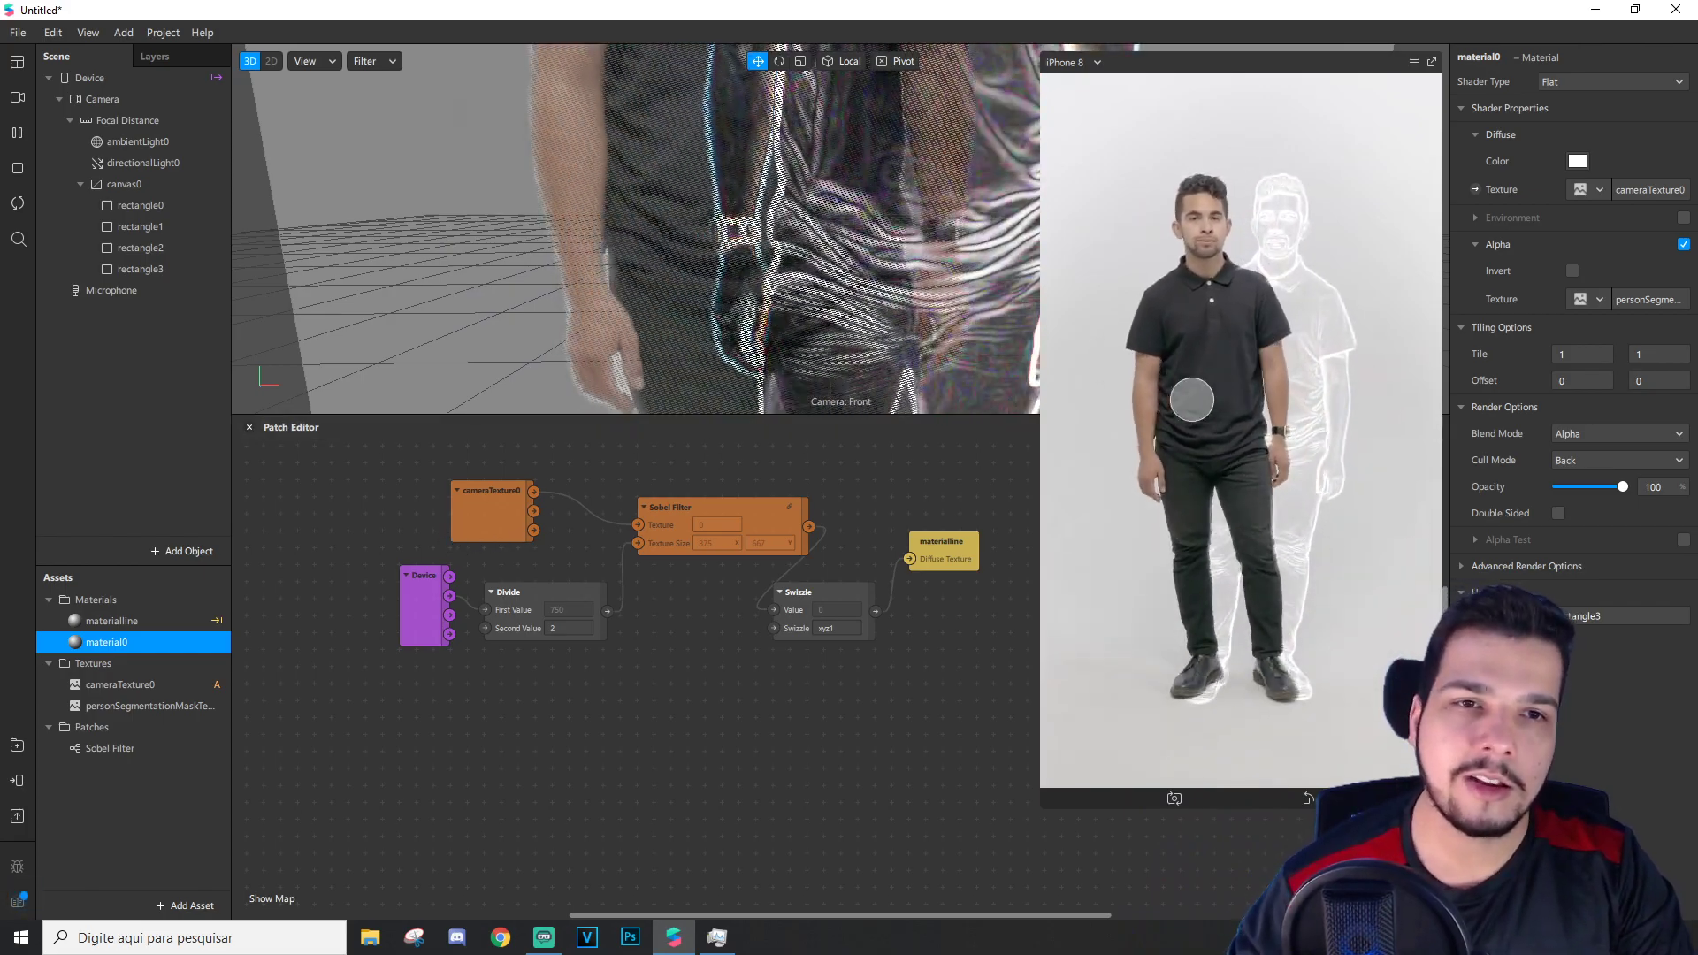
Step: Turn off Use Depth Test and Write to Depth in the advanced render options of both materialline and material0
{"action": "left_click", "coordinate": [131, 624]}
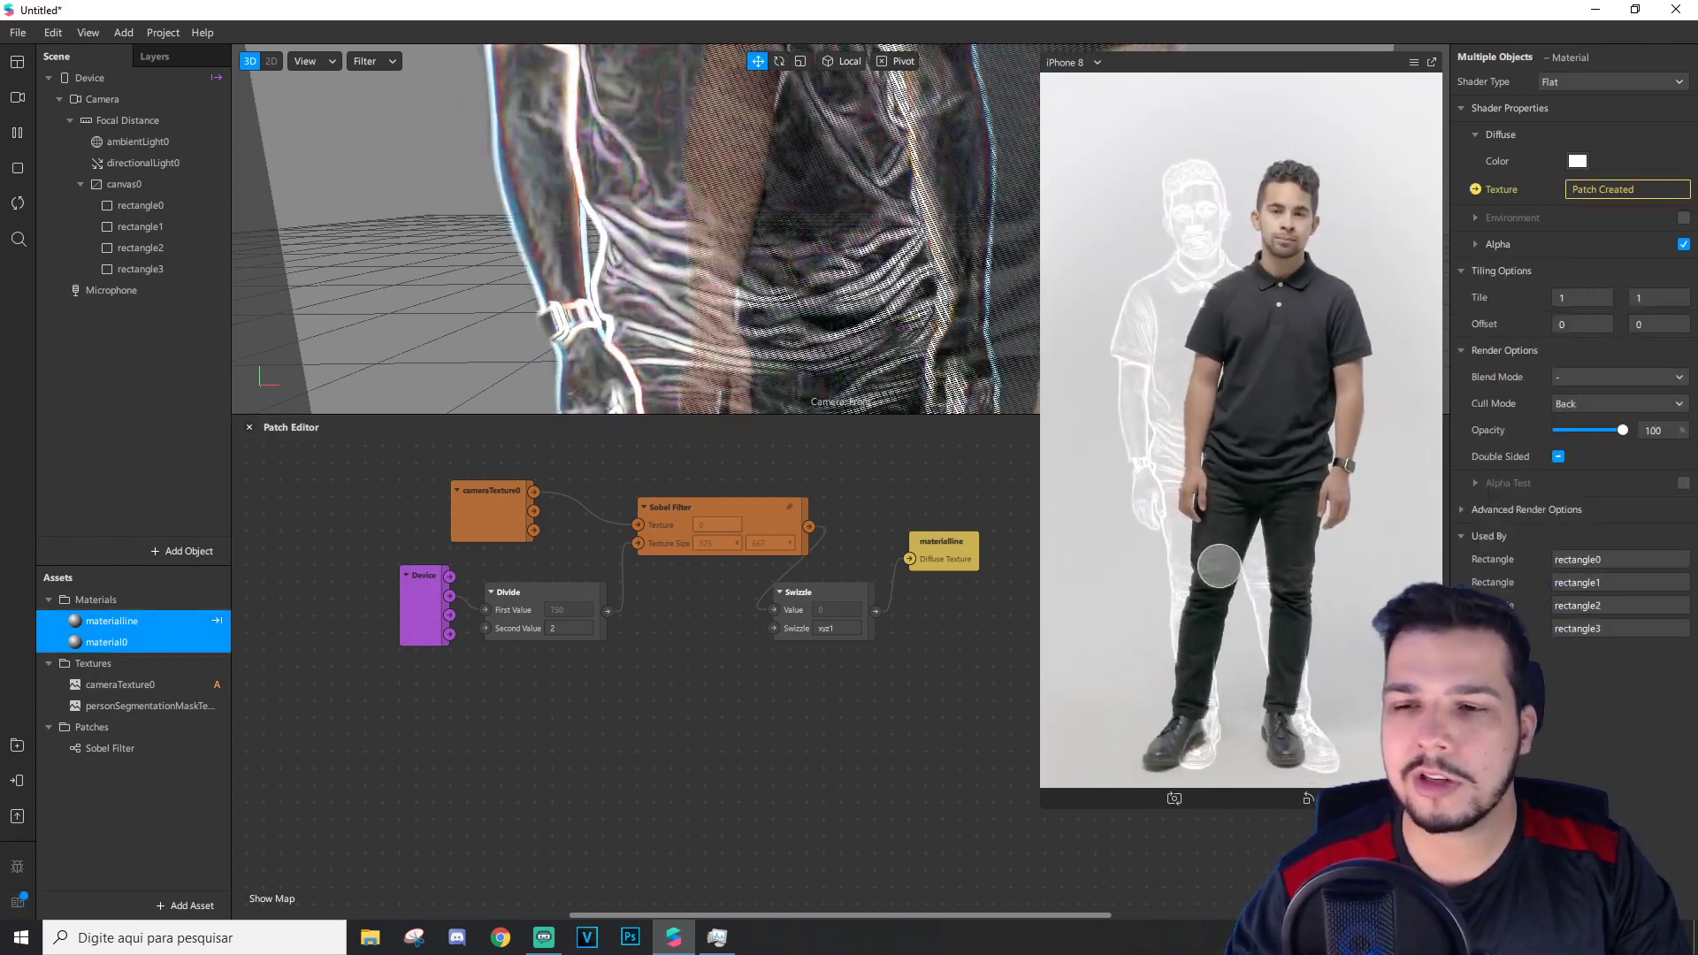
{"action": "left_click", "coordinate": [1462, 511]}
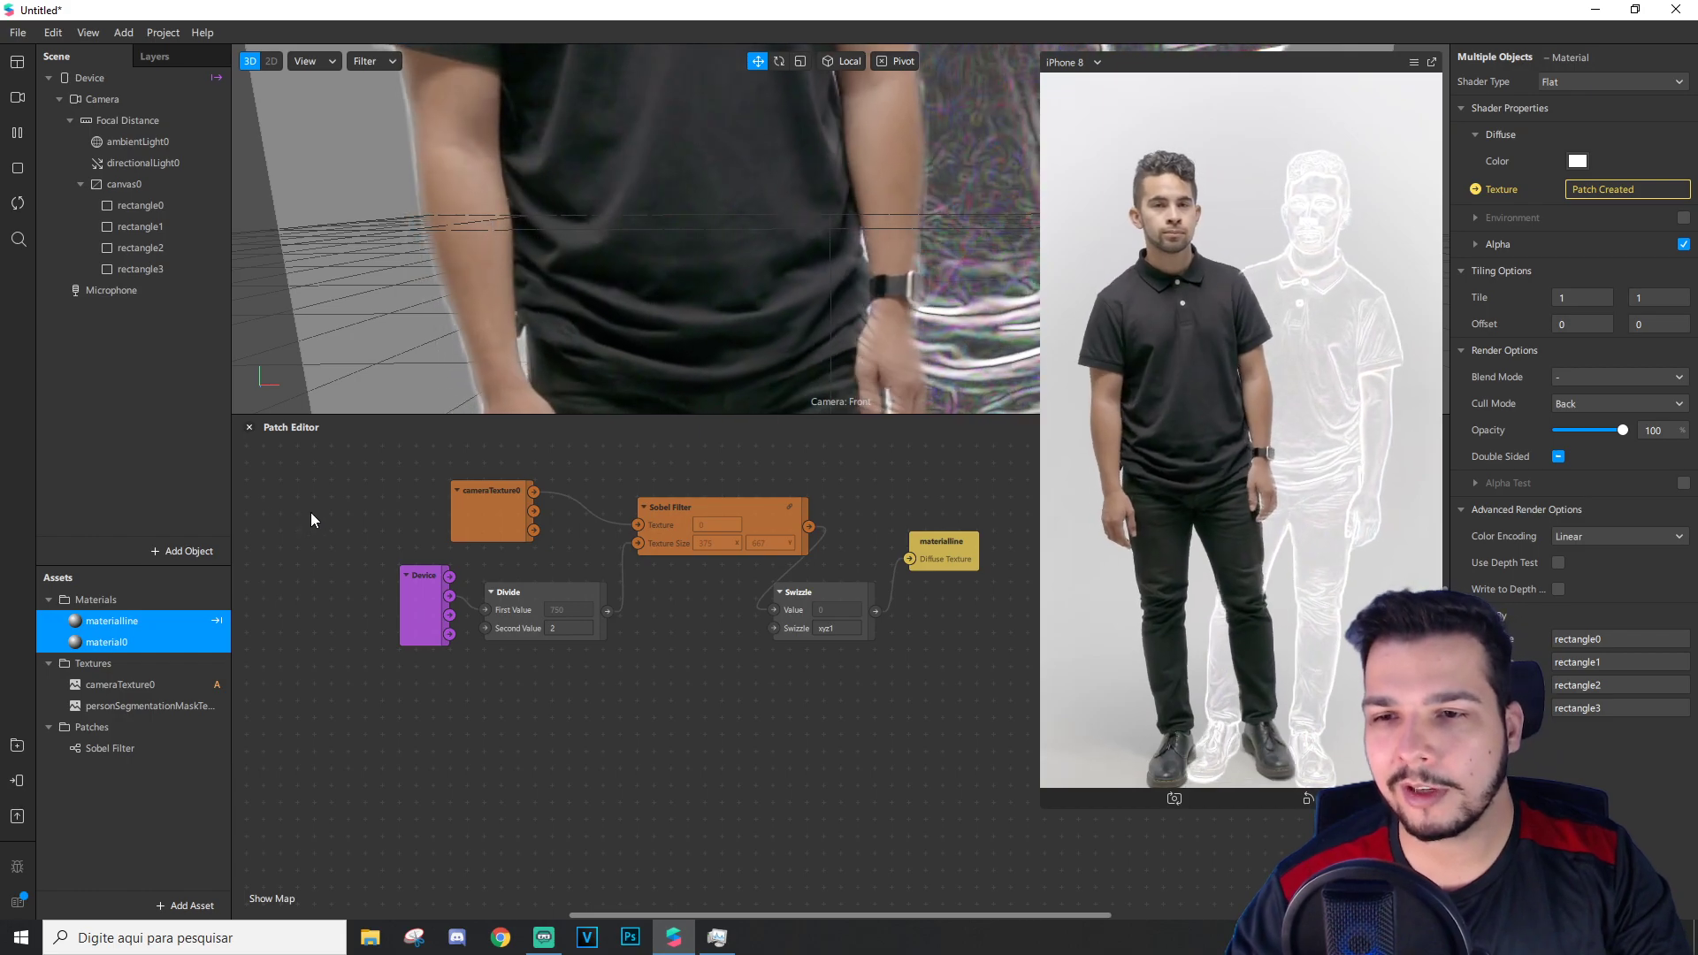
{"action": "scroll", "coordinate": [371, 566], "scroll_direction": "up", "scroll_amount": 3}
{"action": "left_click_drag", "start_coordinate": [382, 571], "coordinate": [766, 656]}
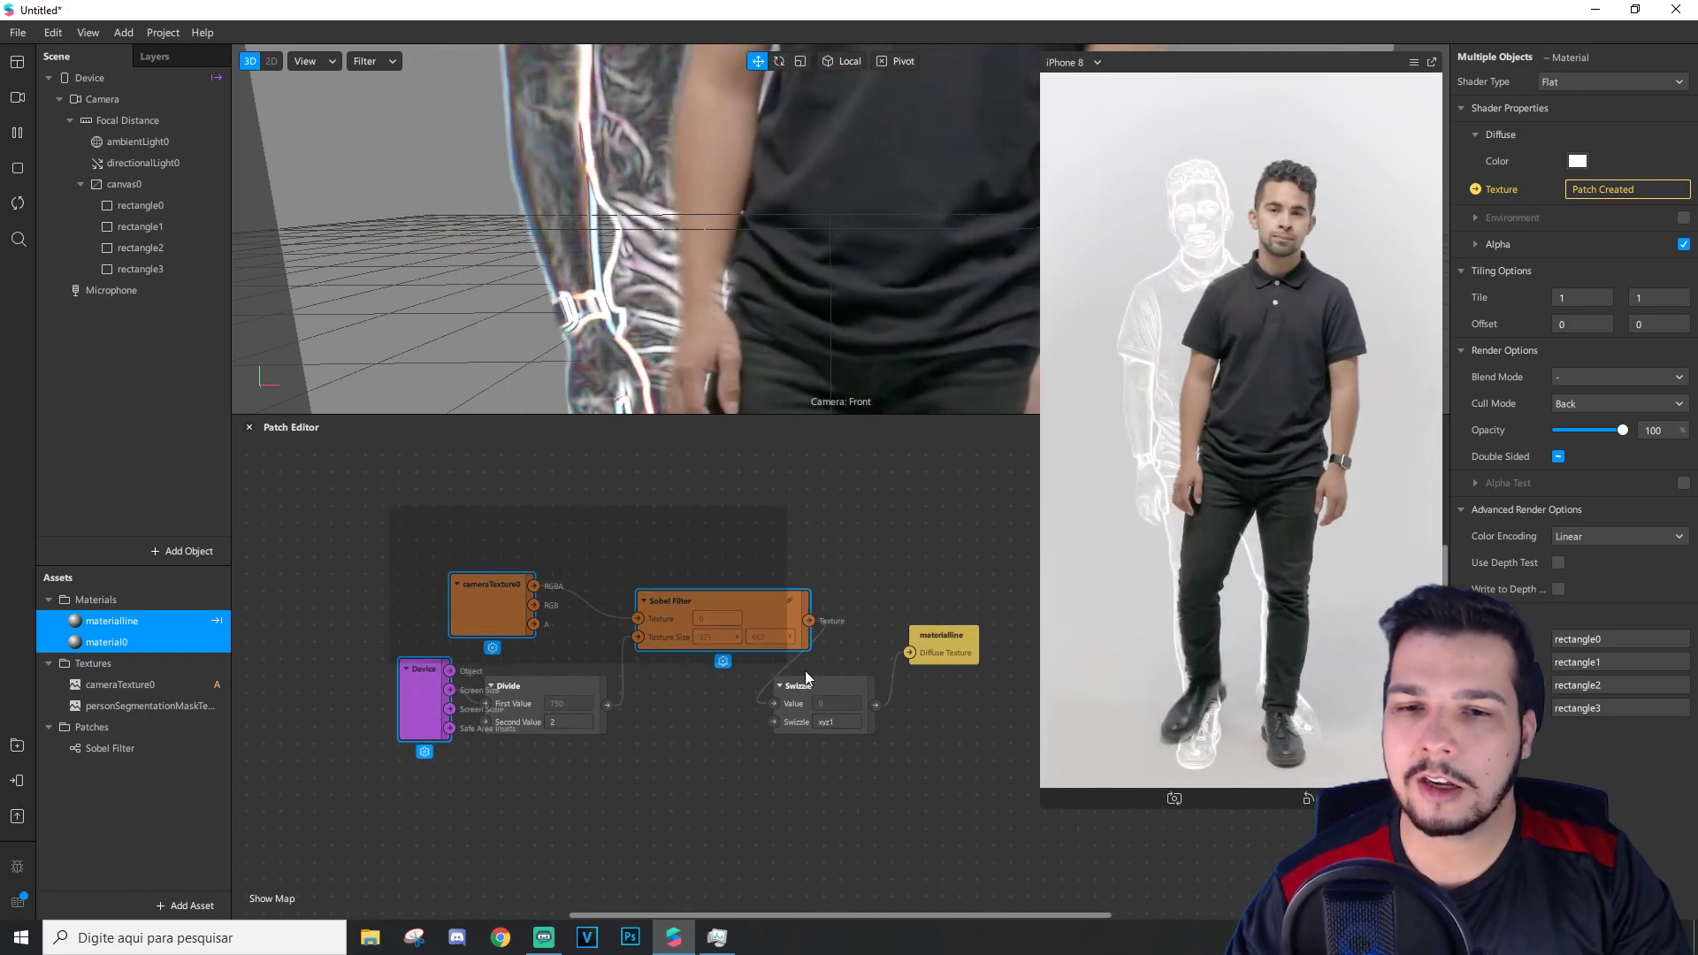
{"action": "left_click", "coordinate": [993, 800]}
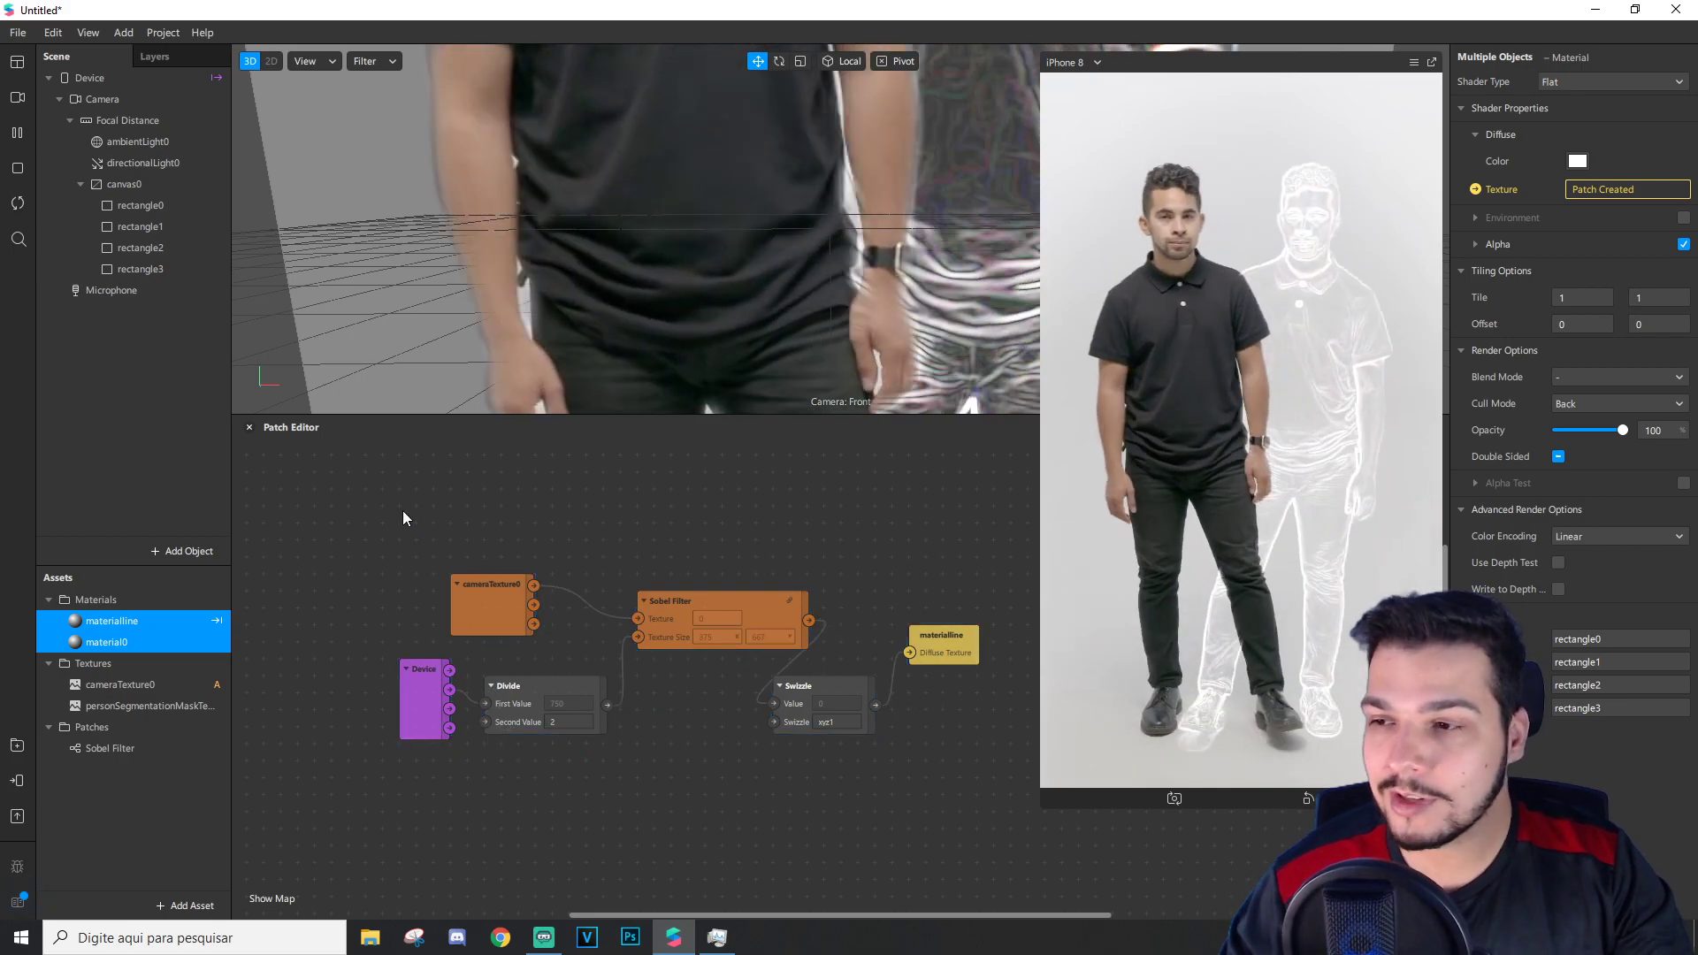